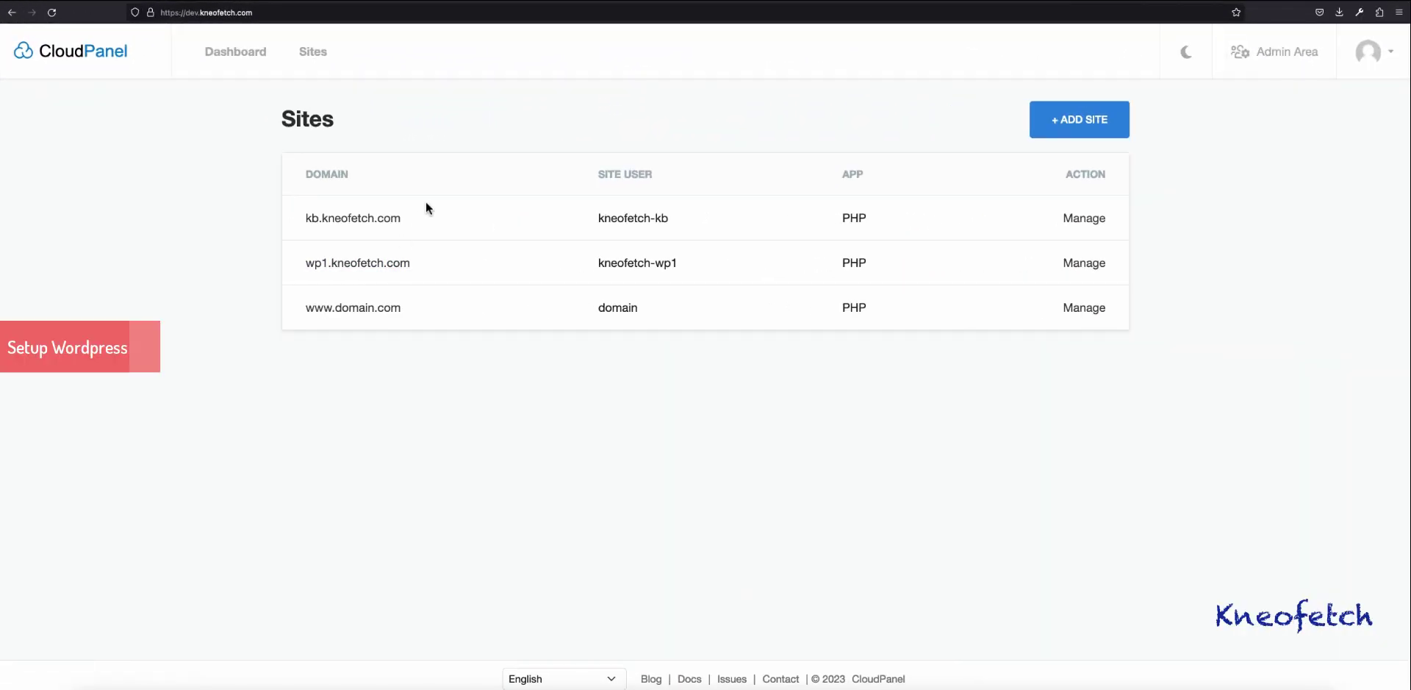
# Step: Open the File Manager for wp1.kneofetch.com and browse into htdocs/wp1.kneofetch.com
pyautogui.click(370, 264)
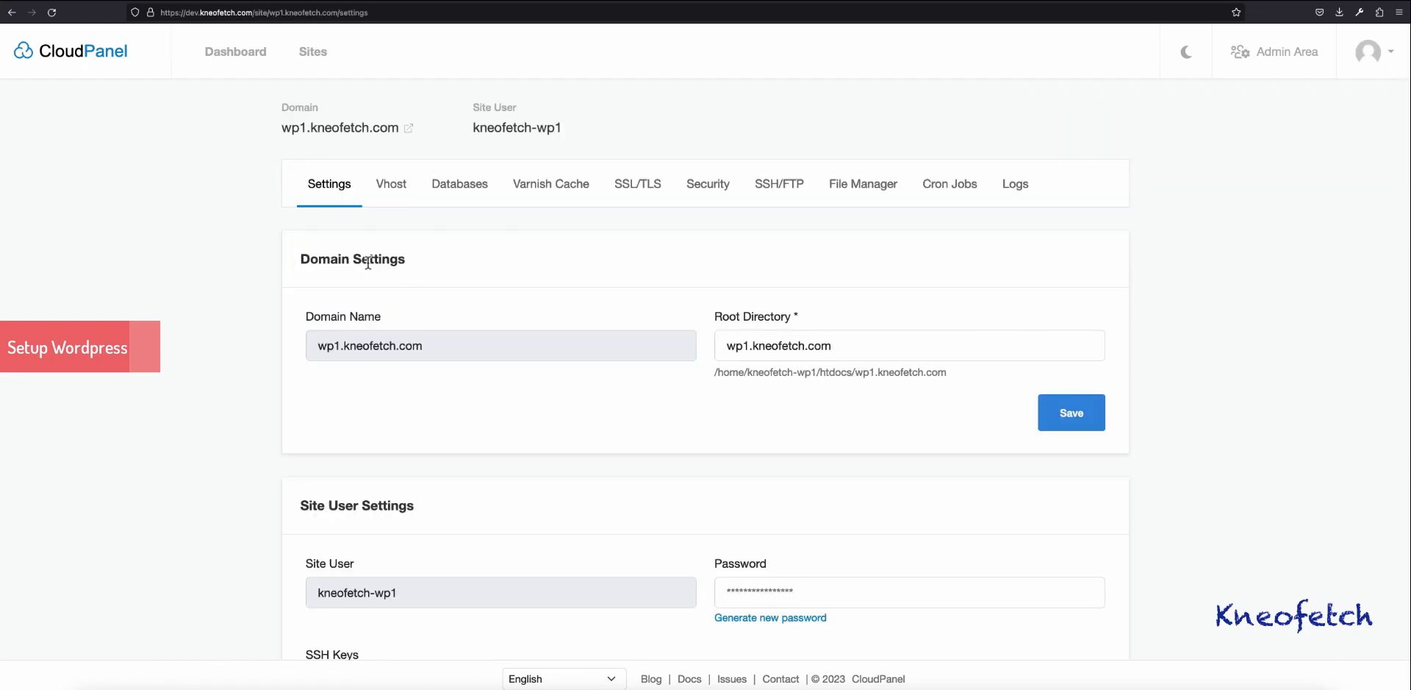
pyautogui.click(864, 188)
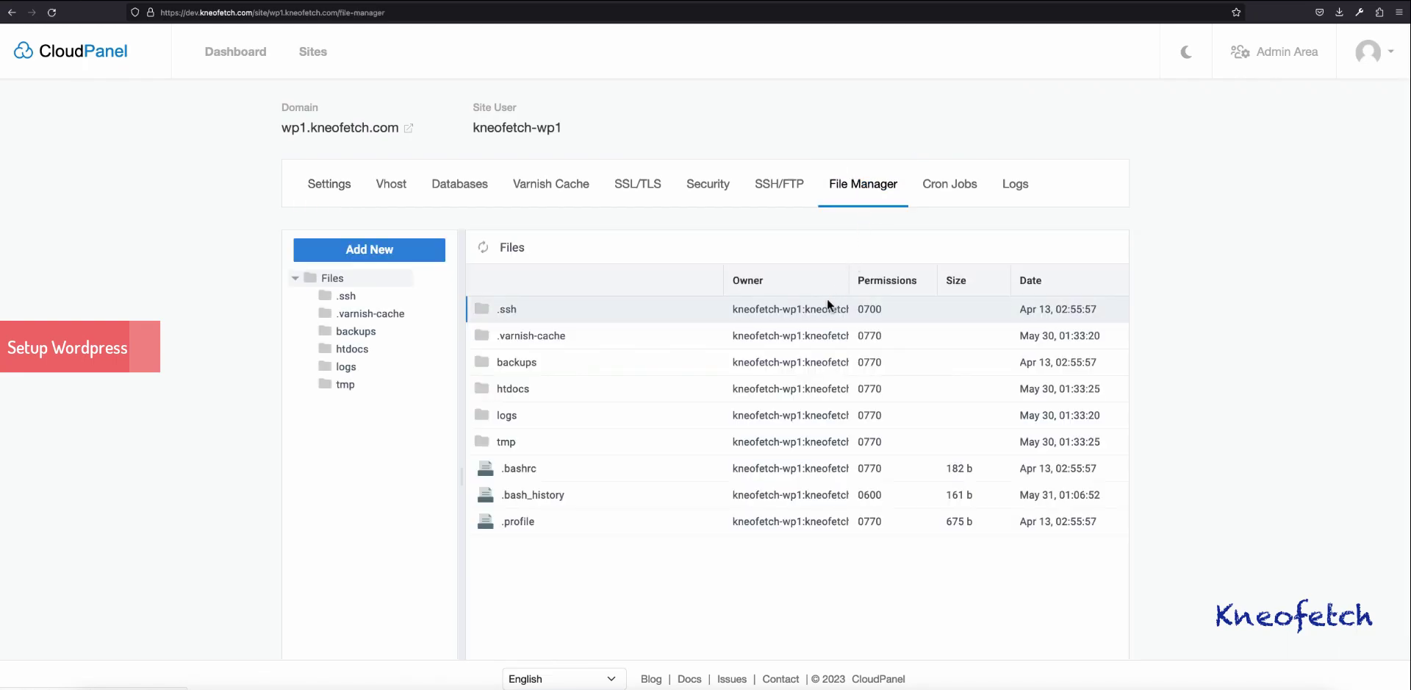
pyautogui.doubleClick(566, 386)
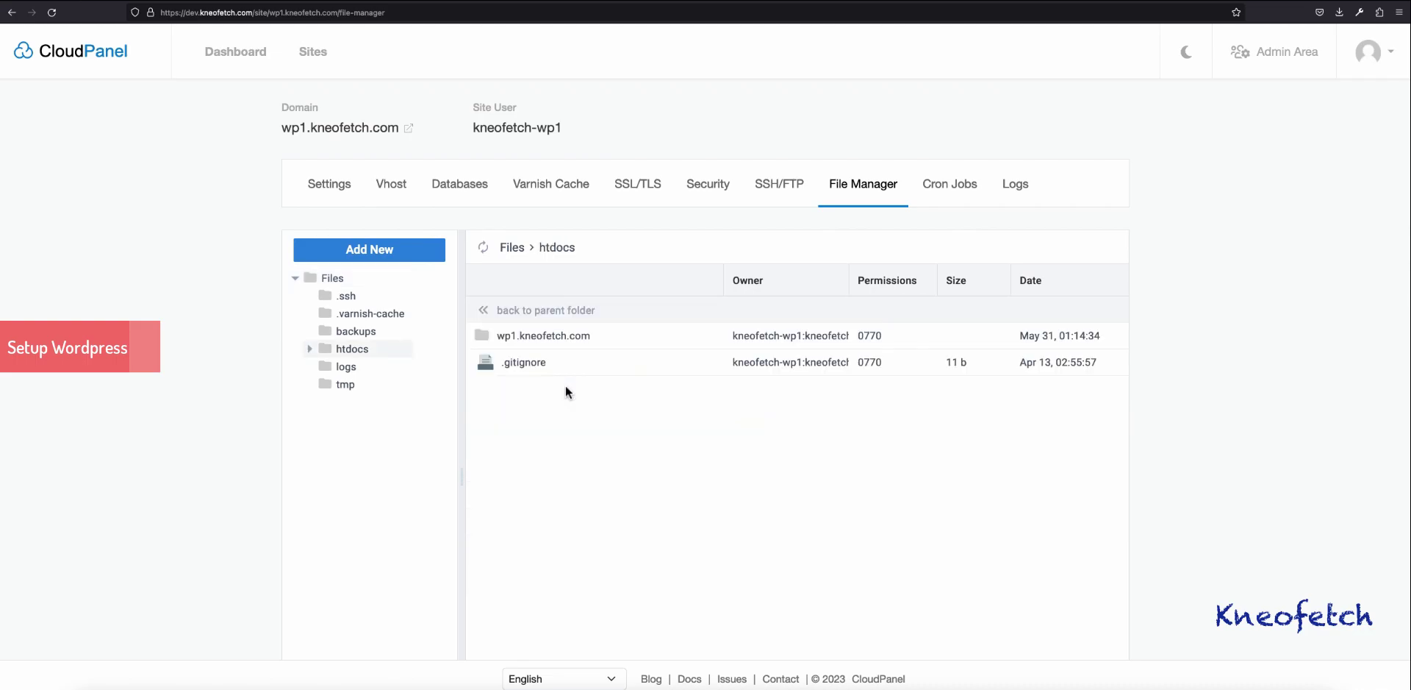
pyautogui.doubleClick(638, 335)
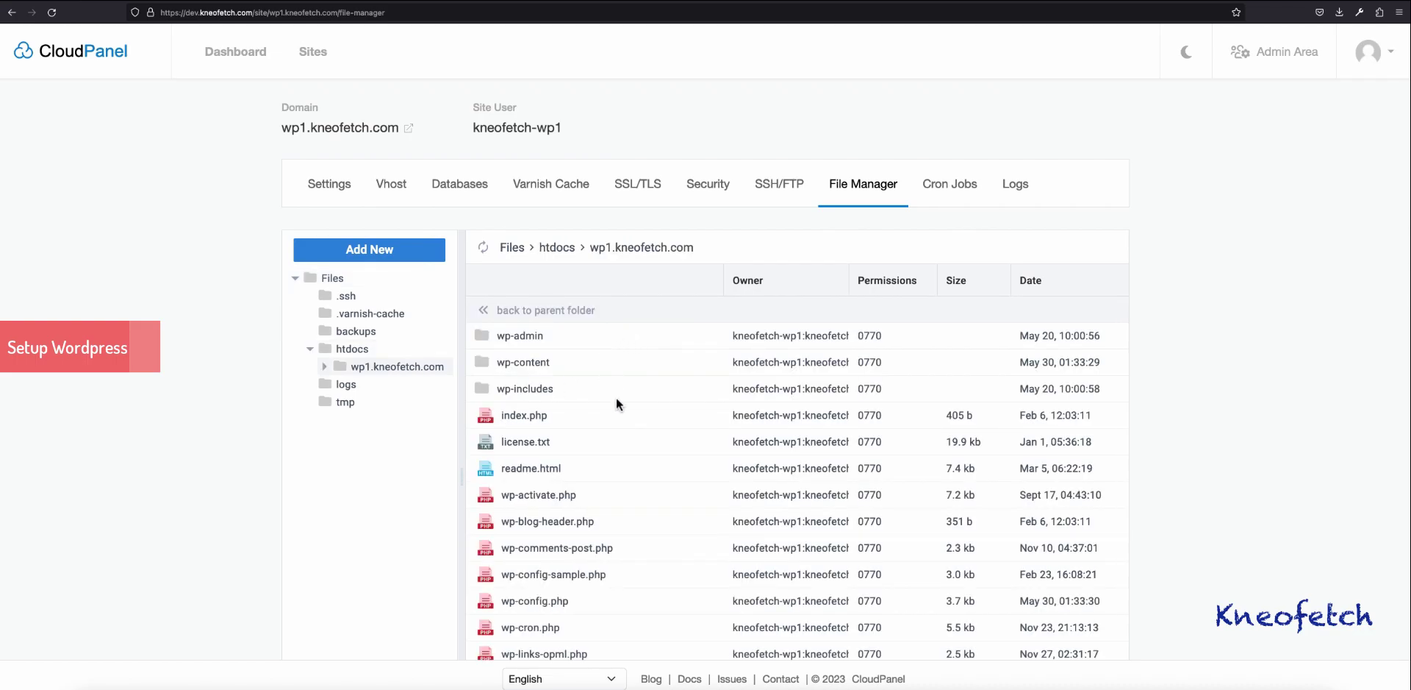
# Step: Add a new folder called wp2 in the web root and step into it
pyautogui.click(369, 249)
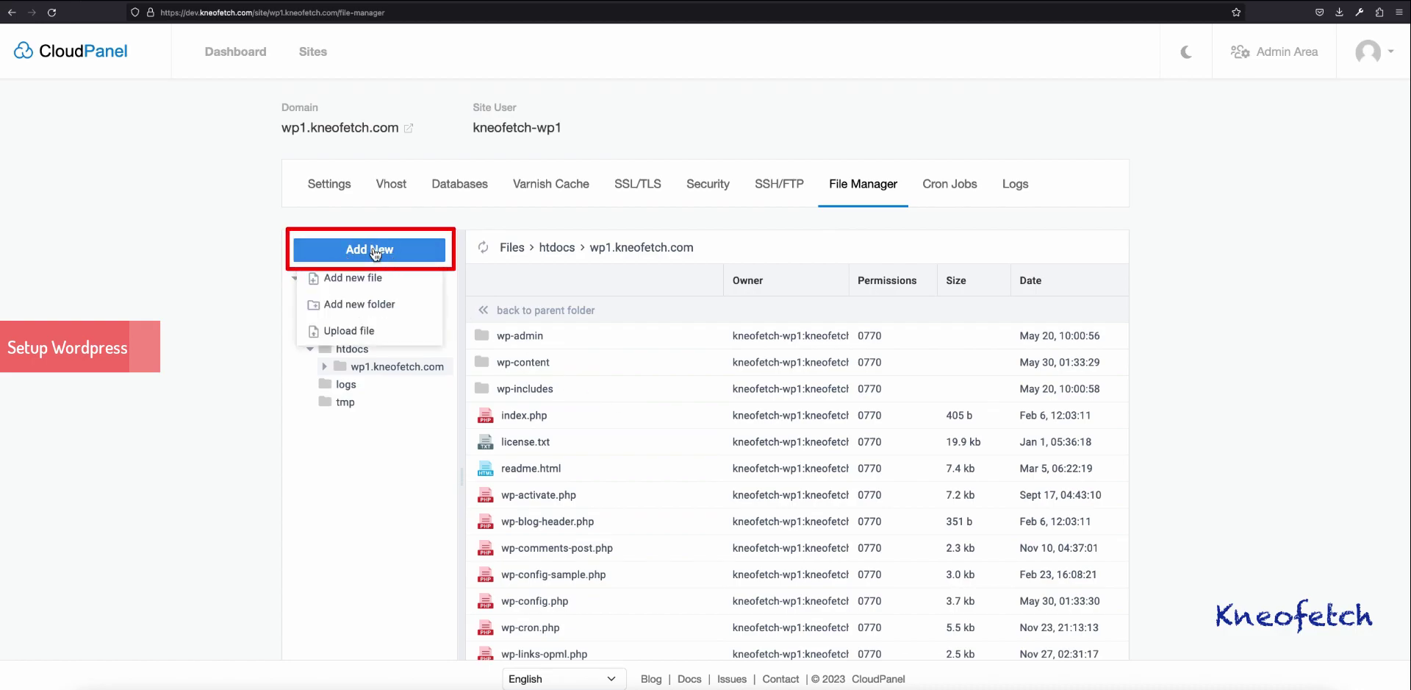
pyautogui.click(377, 307)
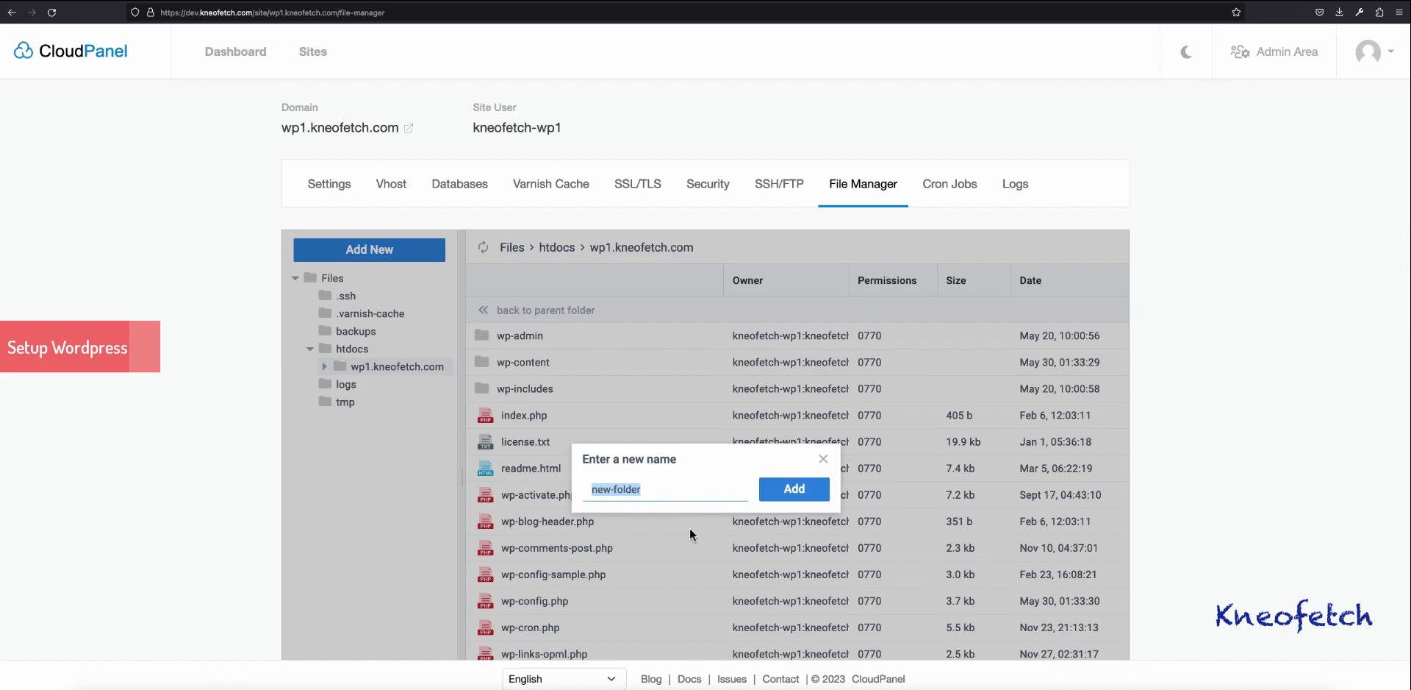
pyautogui.write('wp2')
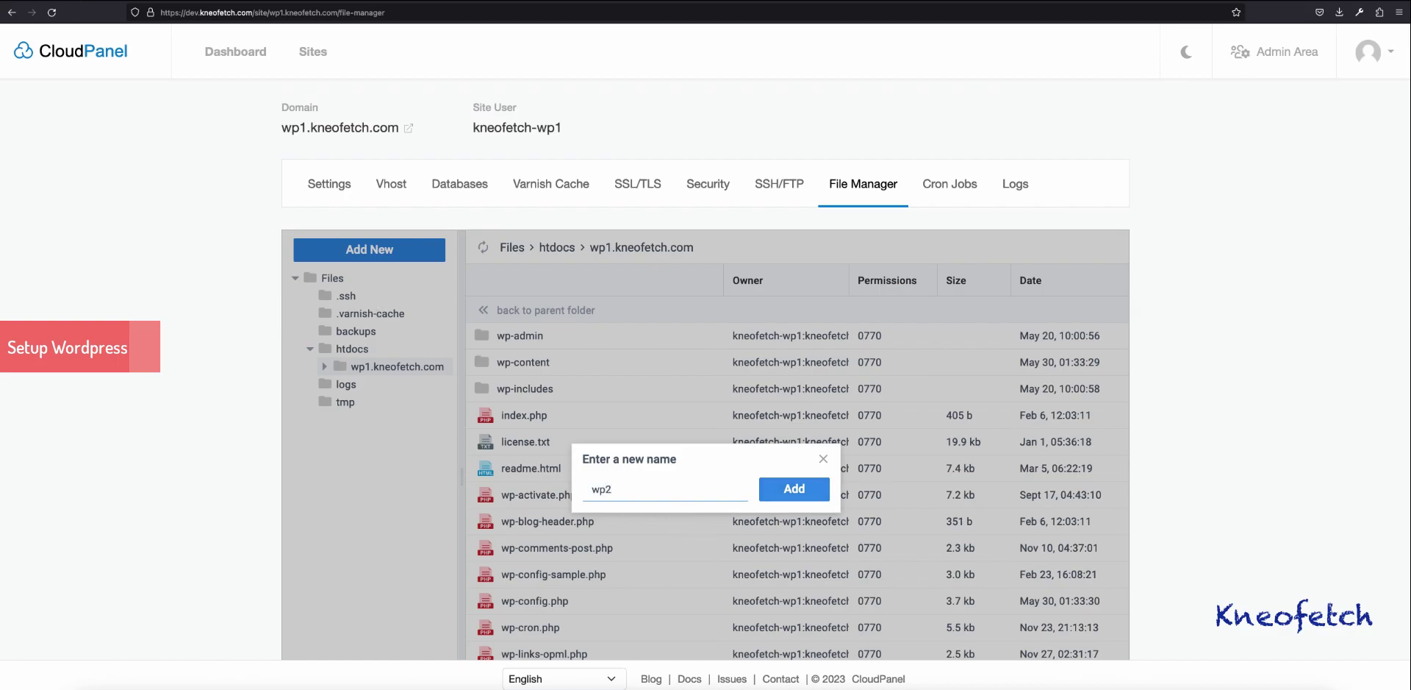
pyautogui.press('Return')
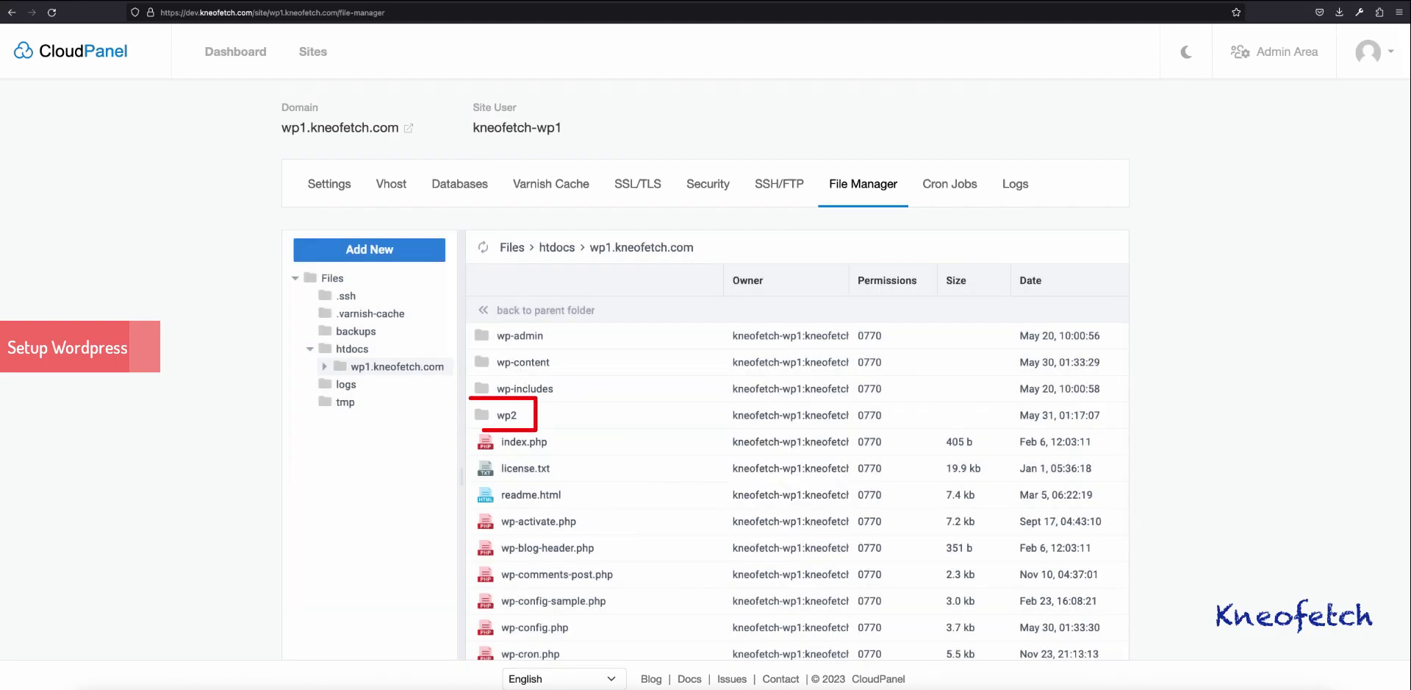
pyautogui.doubleClick(507, 415)
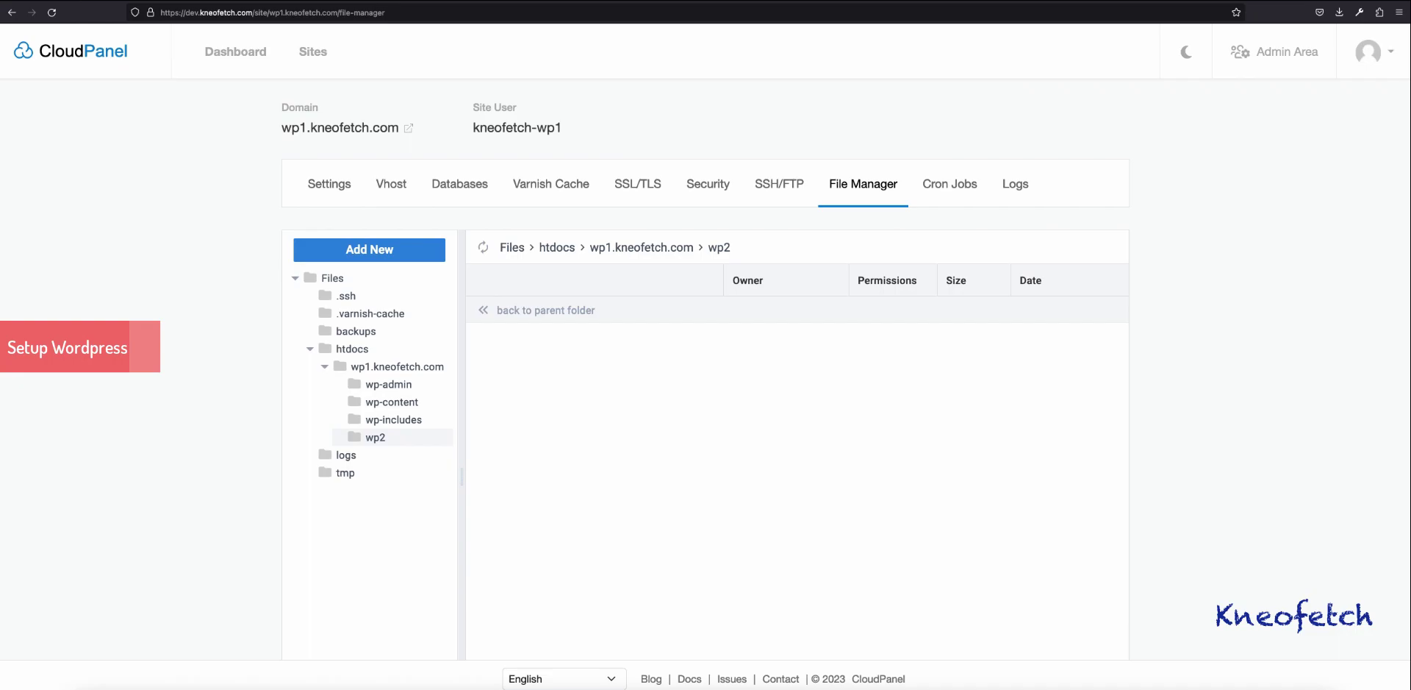
# Step: Upload wordpress-6.2.2.zip from the file chooser into the wp2 folder
pyautogui.click(369, 249)
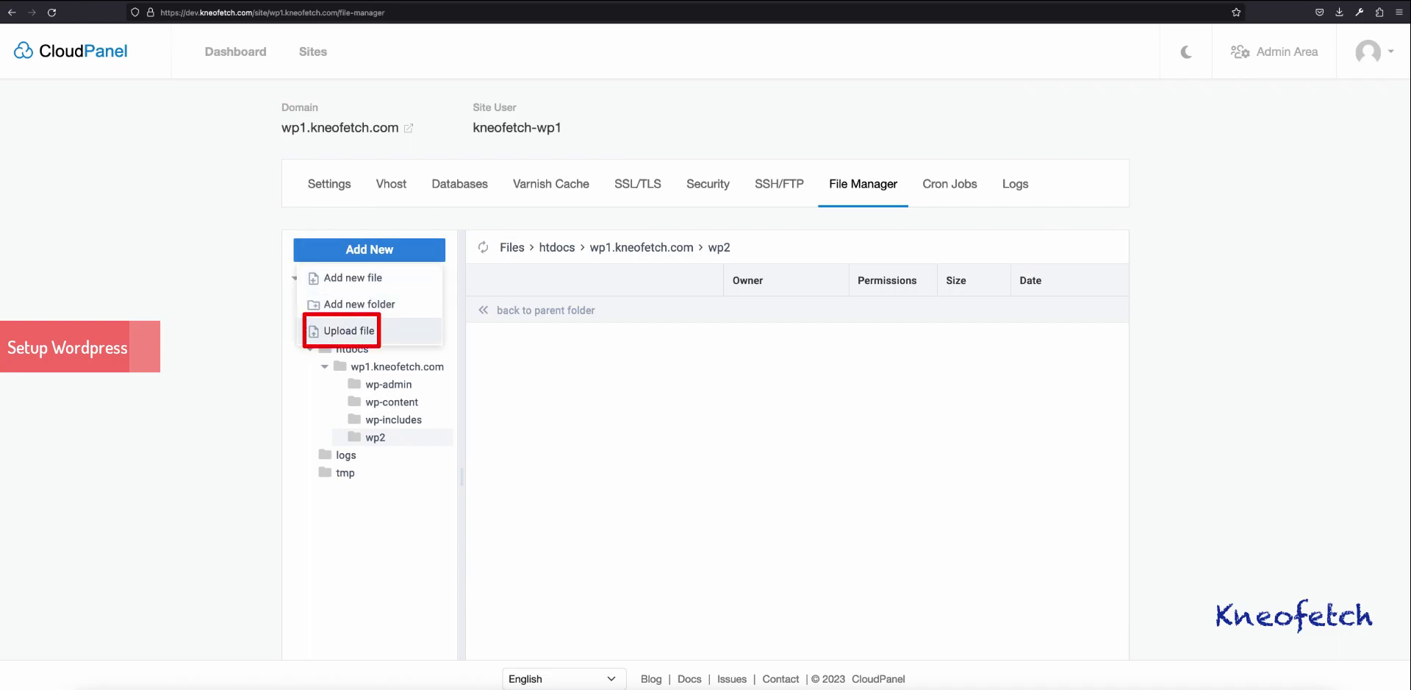
pyautogui.click(349, 330)
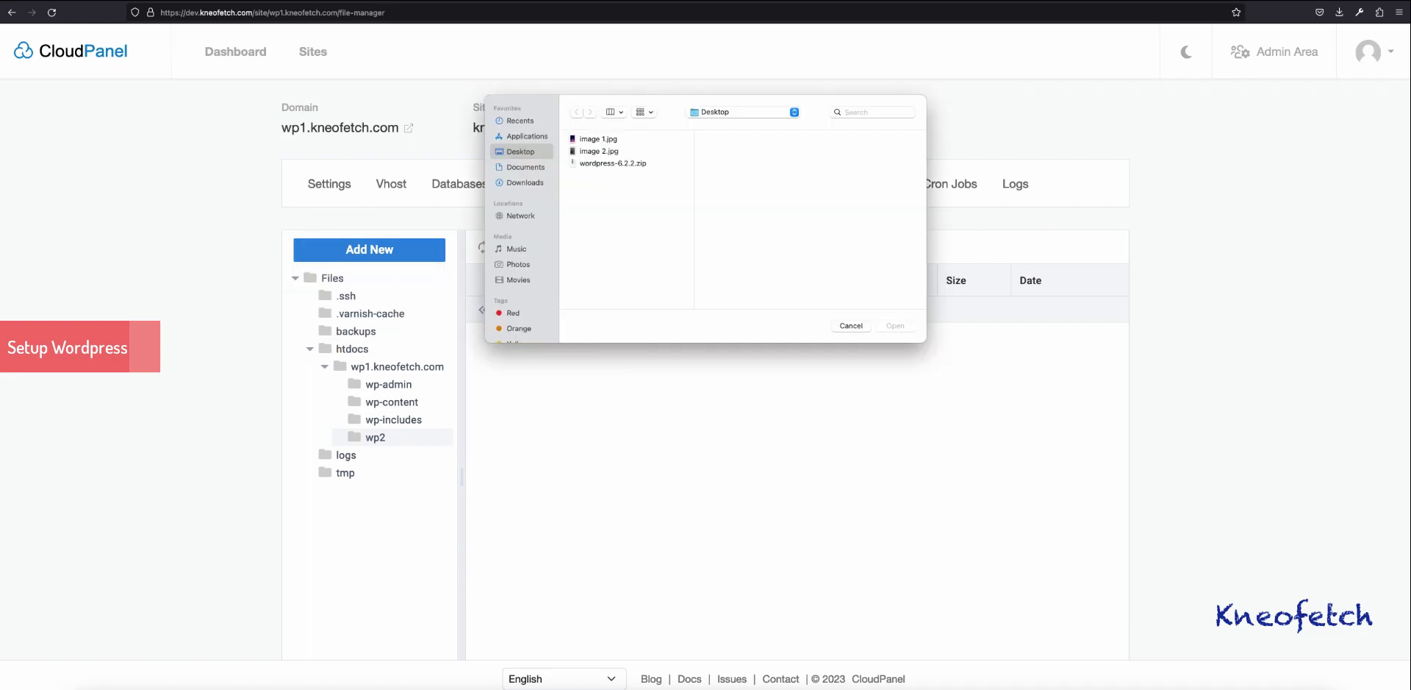
pyautogui.click(612, 163)
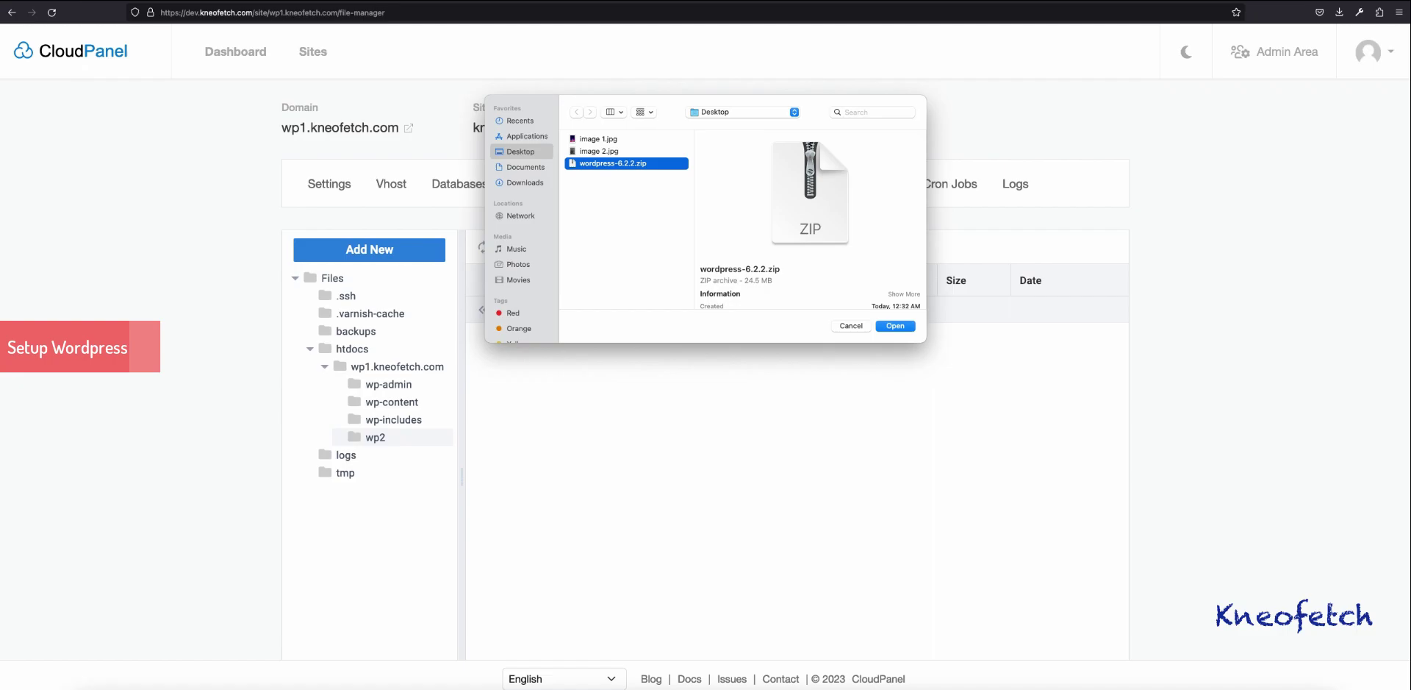
pyautogui.press('Return')
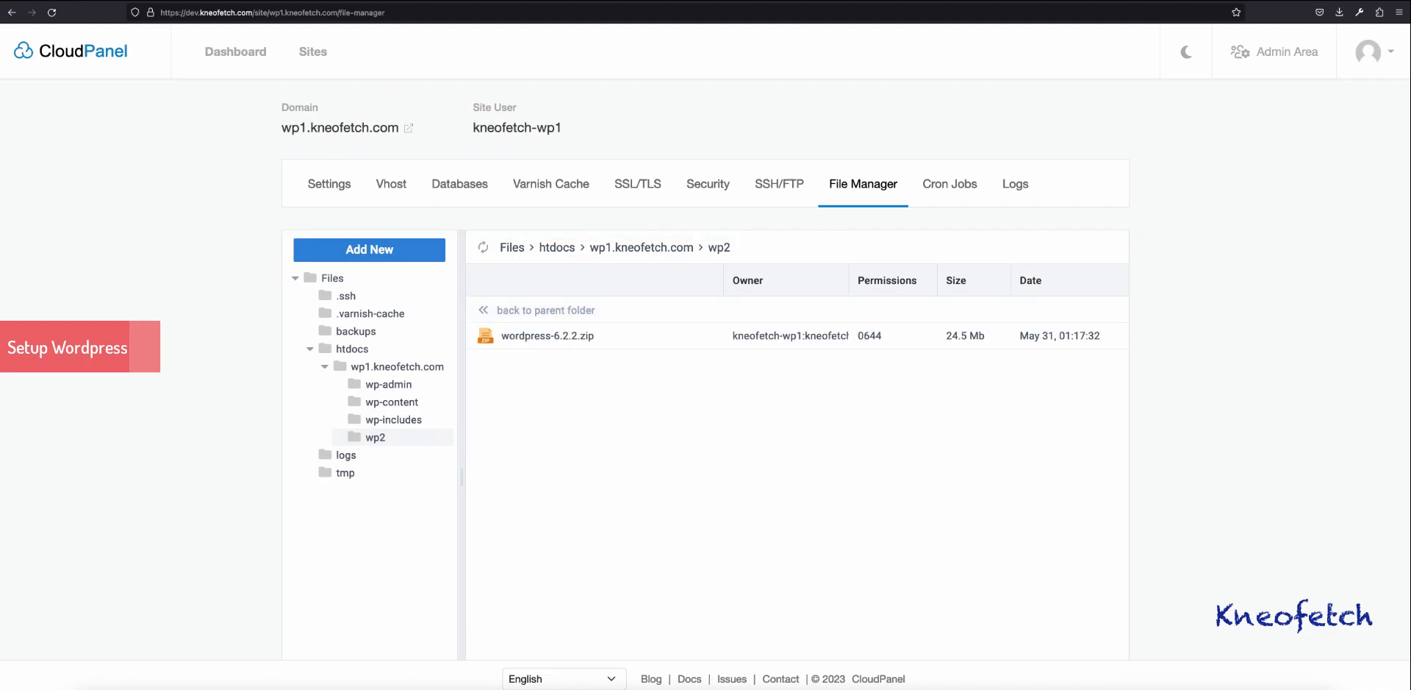
# Step: Extract wordpress-6.2.2.zip into a wordpress-6.2.2 folder
pyautogui.rightClick(616, 341)
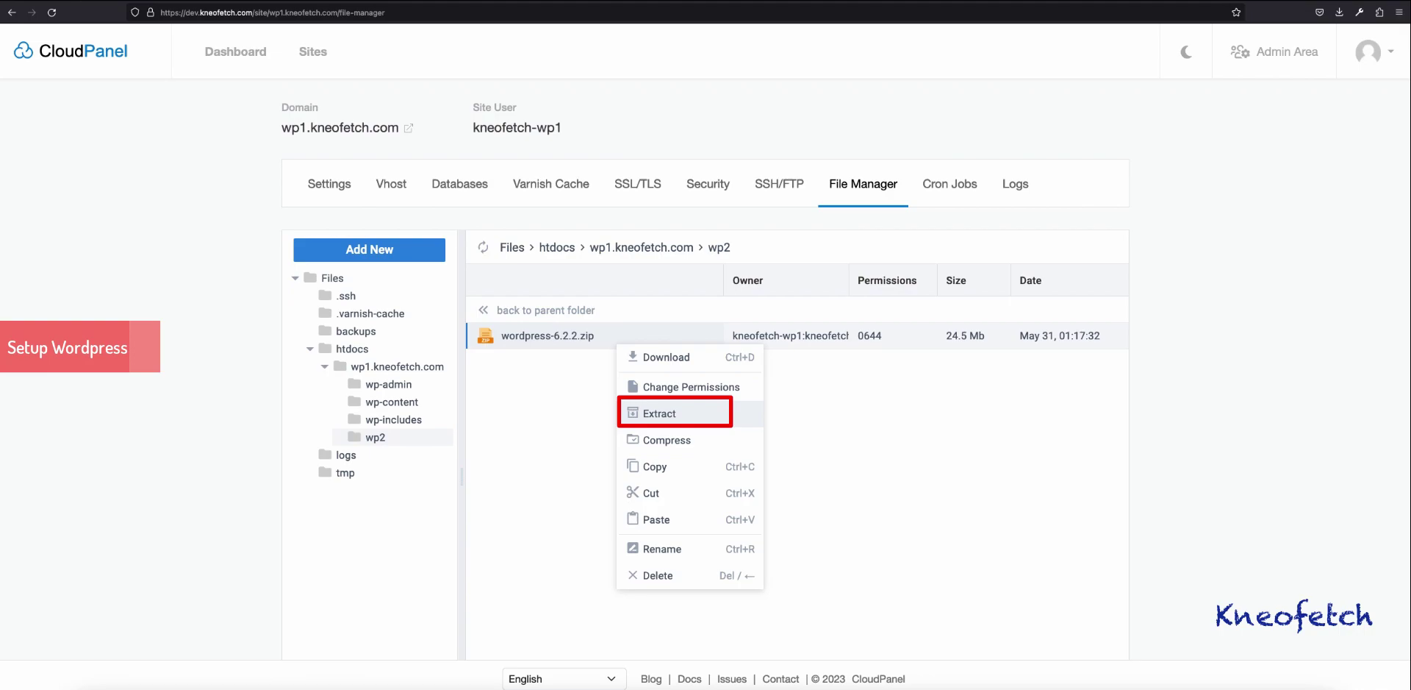
pyautogui.click(660, 413)
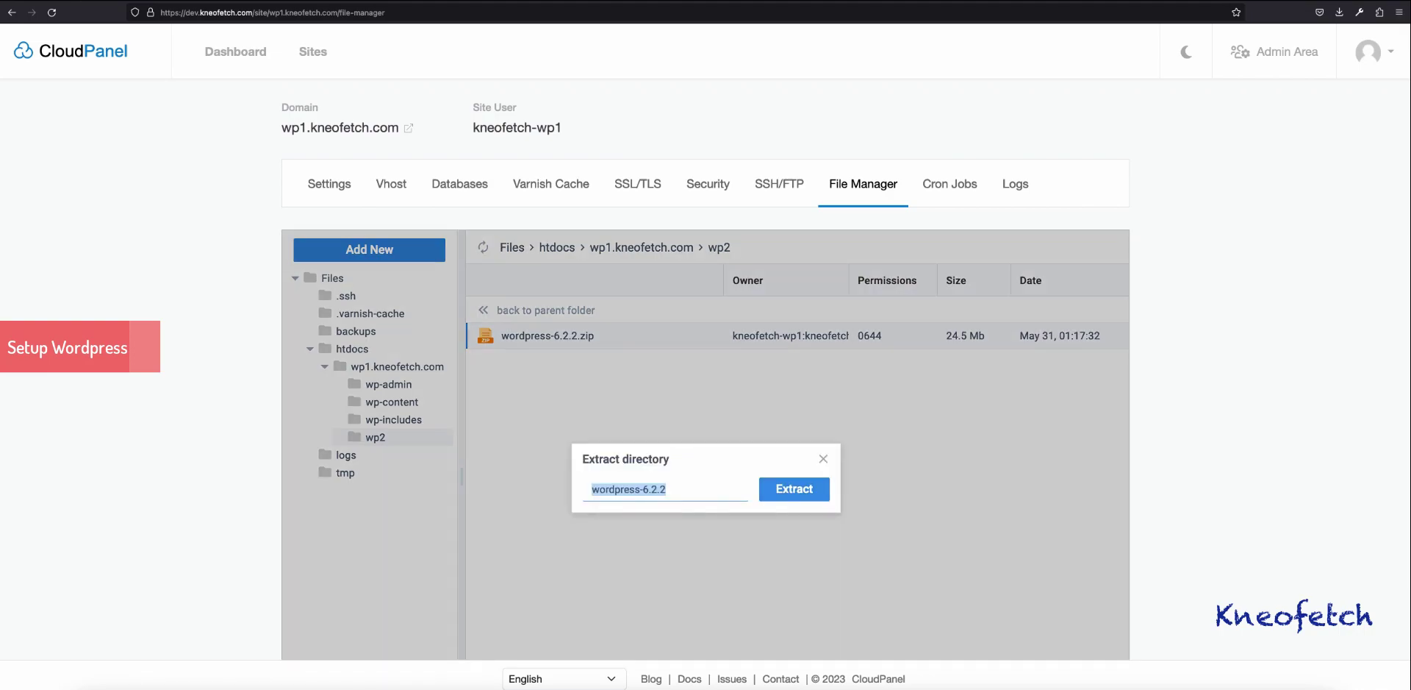
pyautogui.press('Return')
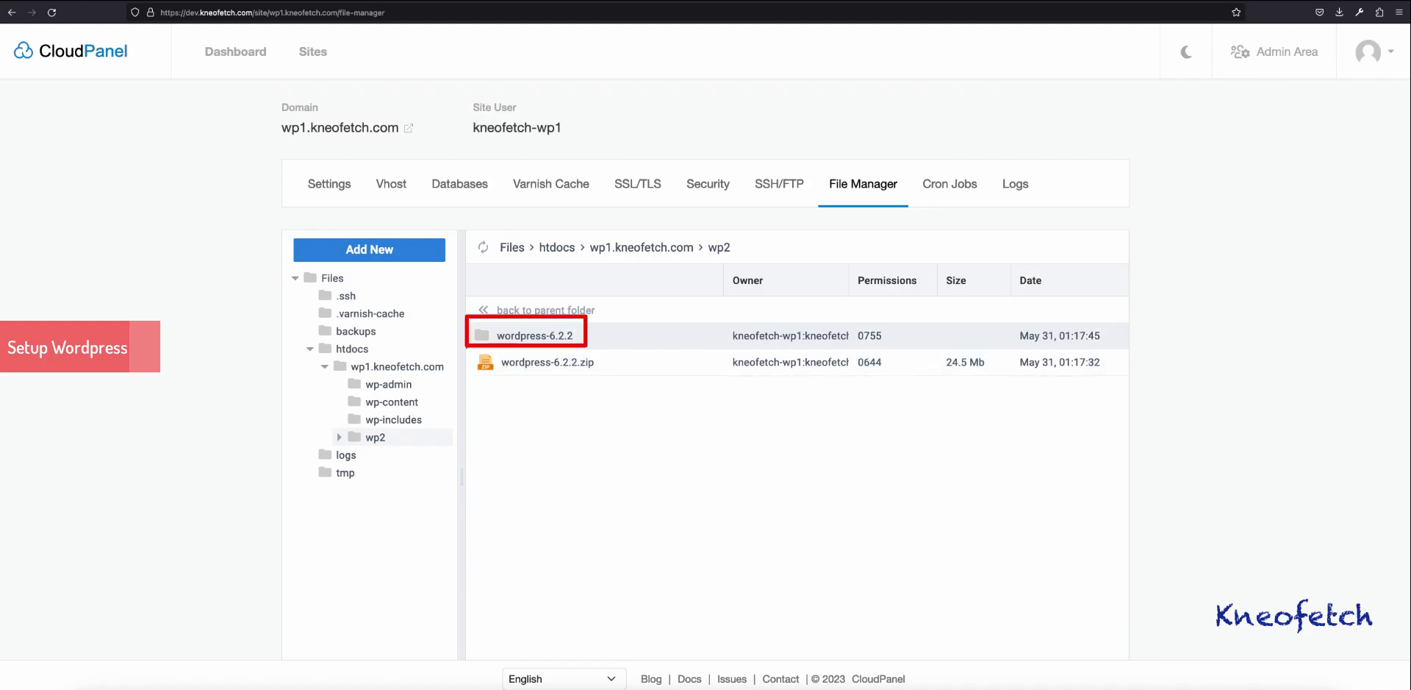
# Step: Move all files from wordpress-6.2.2/wordpress up into wp2 with cut and paste
pyautogui.doubleClick(534, 335)
pyautogui.doubleClick(521, 335)
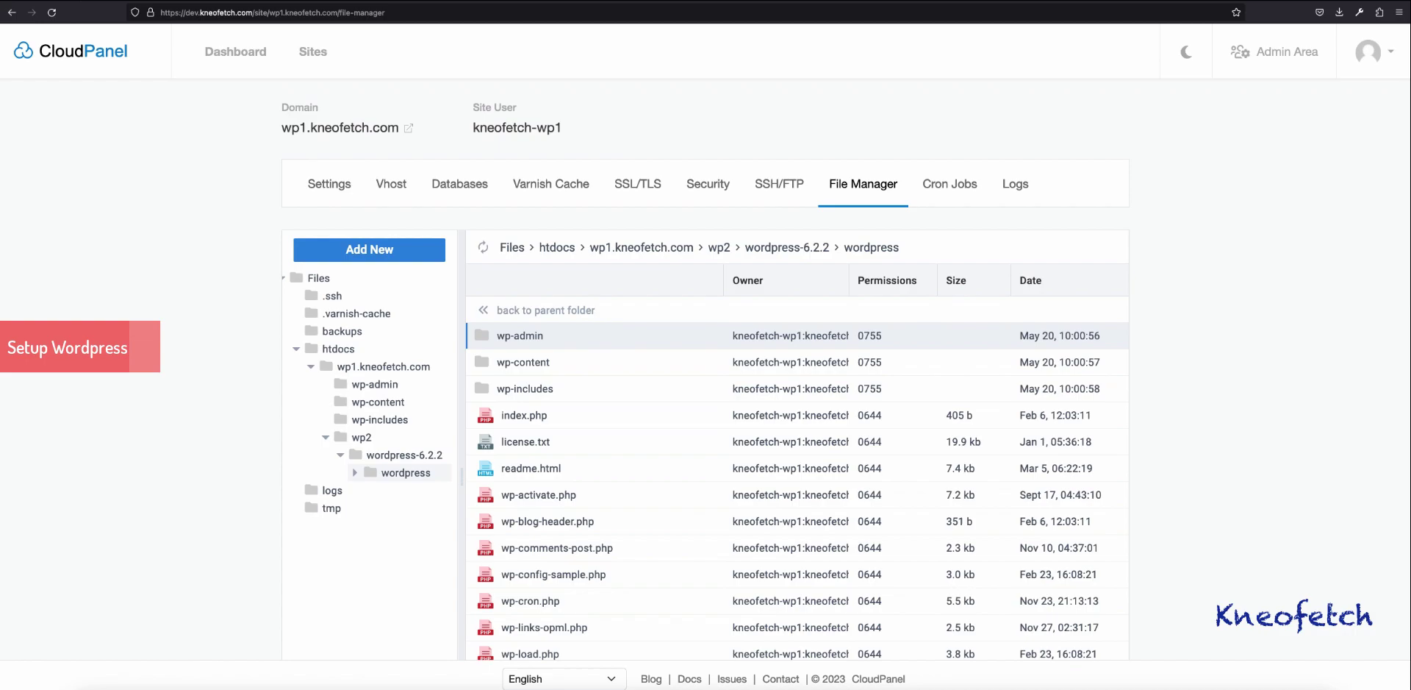
pyautogui.hotkey('ctrl', 'a')
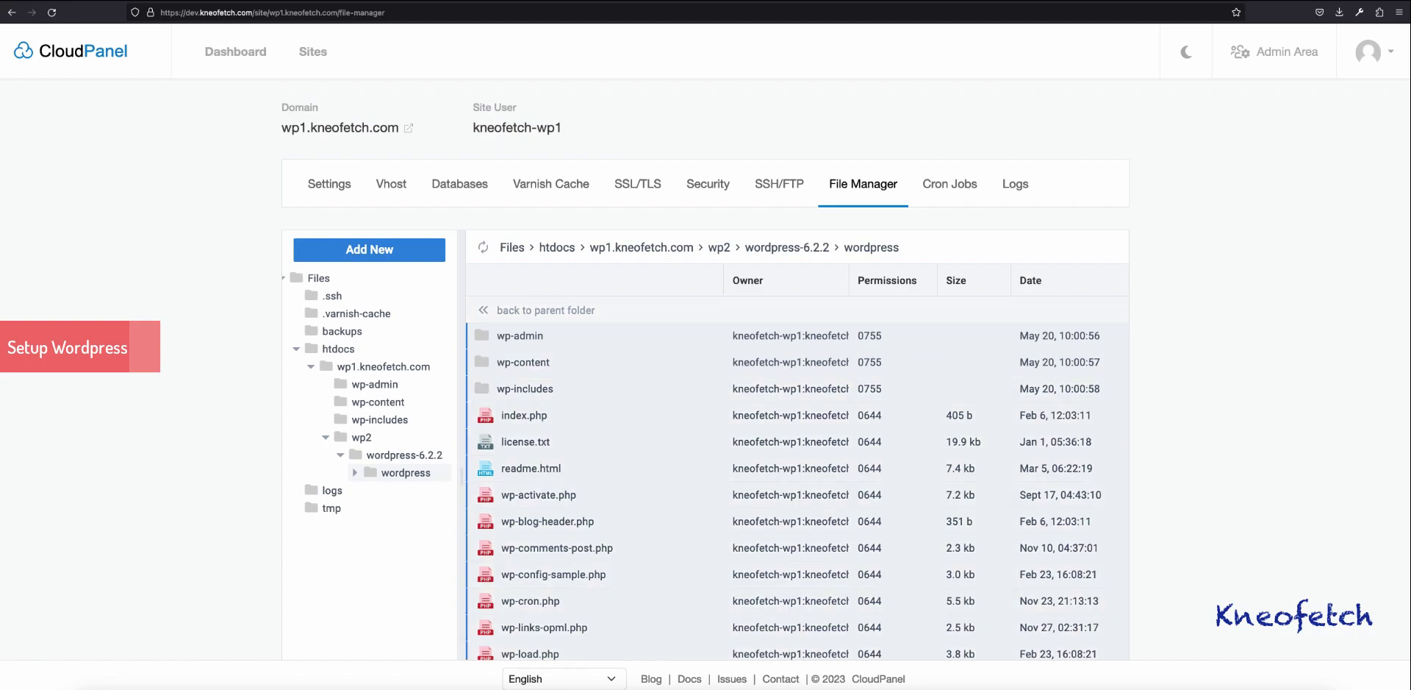
pyautogui.rightClick(586, 347)
pyautogui.click(617, 412)
pyautogui.click(361, 437)
pyautogui.rightClick(544, 449)
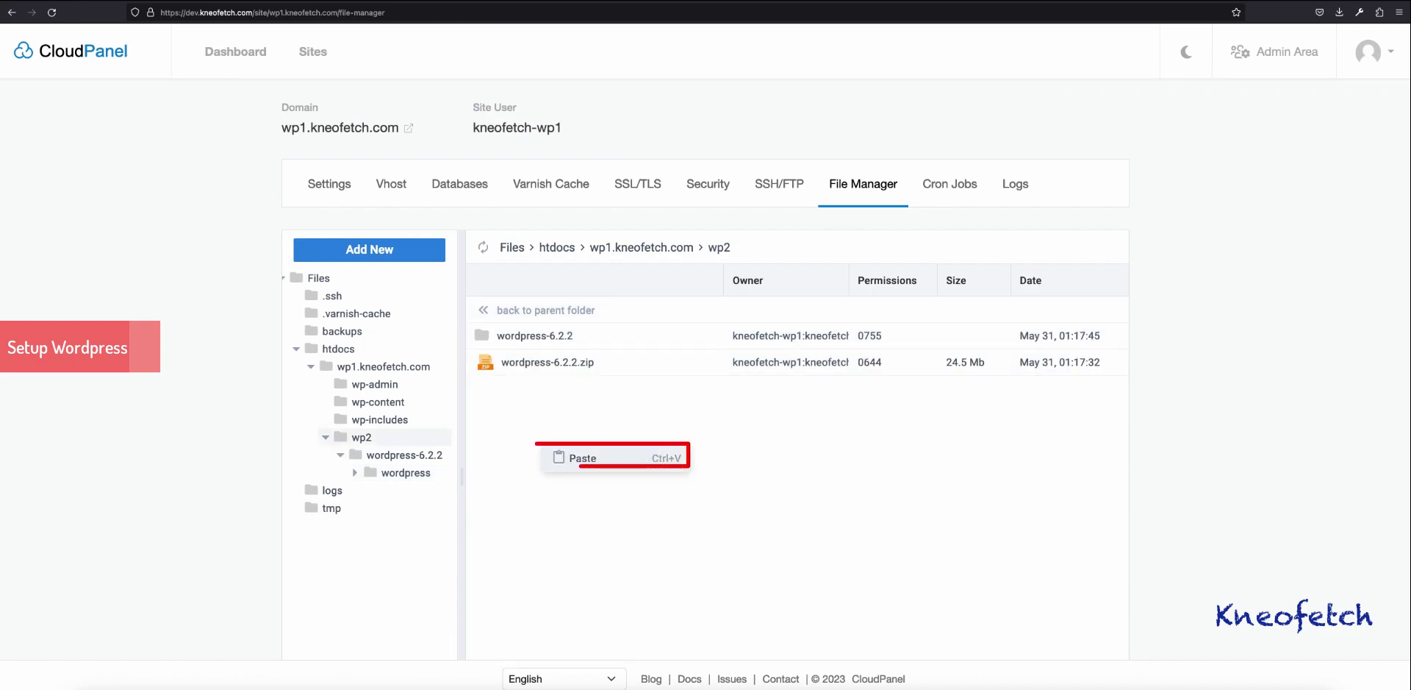
pyautogui.click(582, 457)
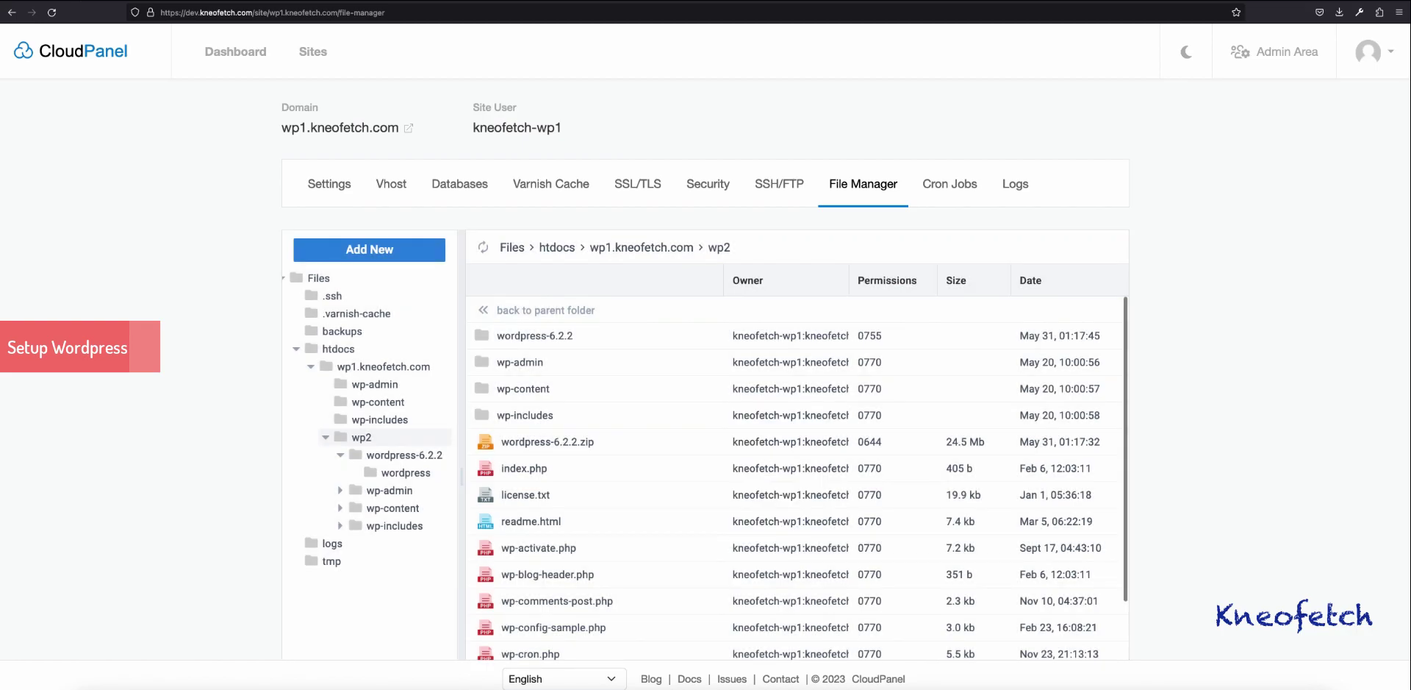
# Step: Delete the leftover wordpress-6.2.2 folder and the zip archive
pyautogui.click(534, 335)
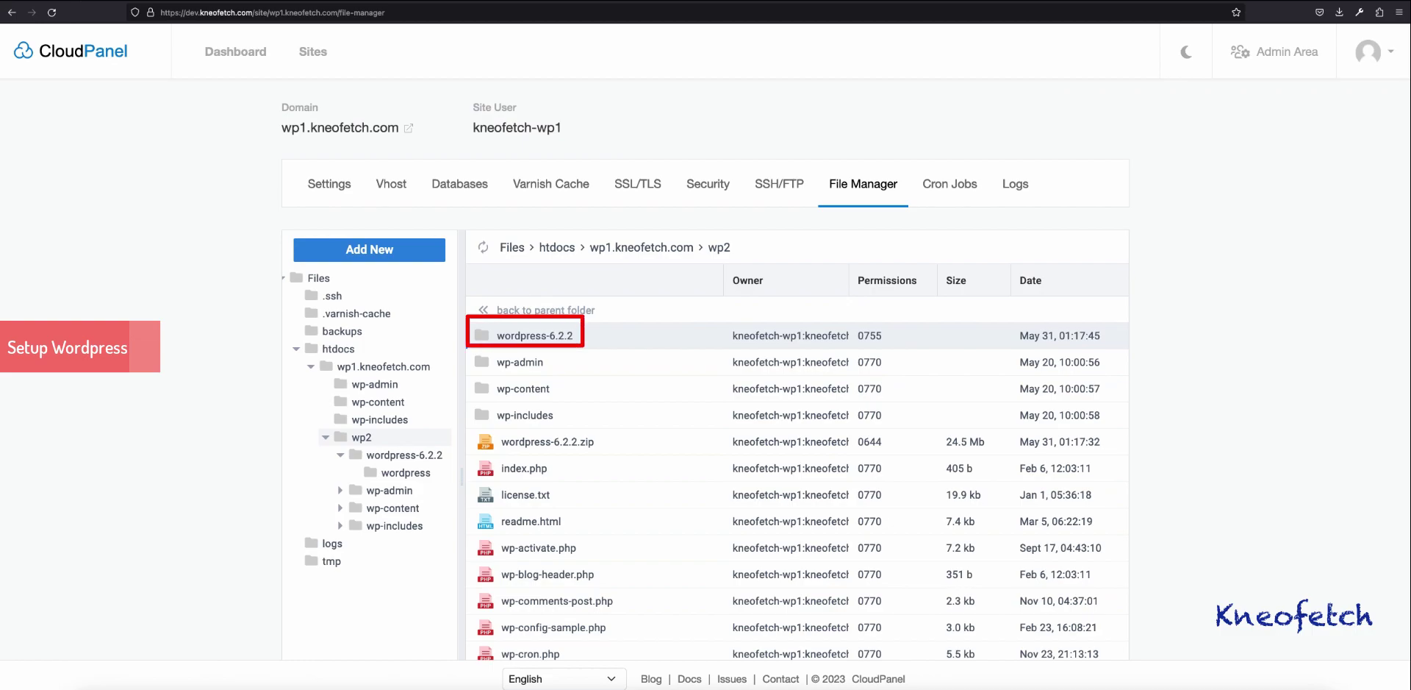
pyautogui.rightClick(614, 445)
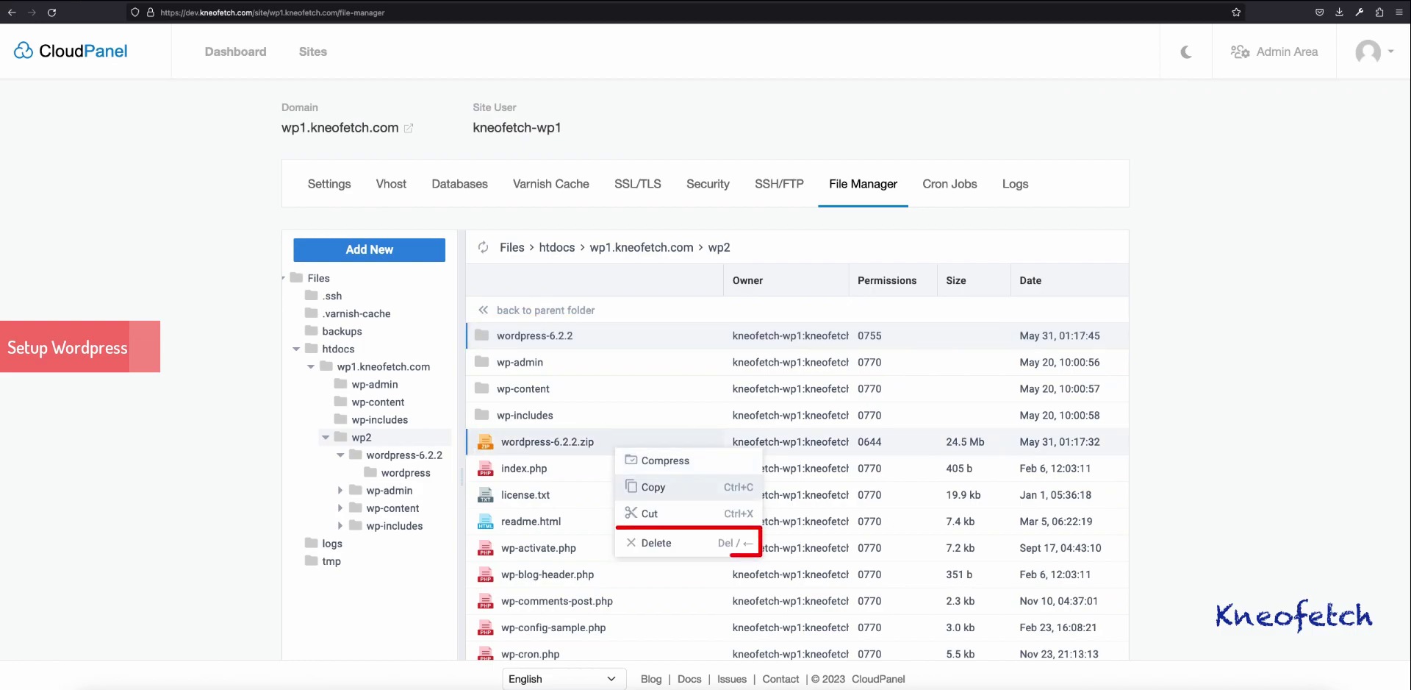
pyautogui.click(657, 542)
pyautogui.click(734, 530)
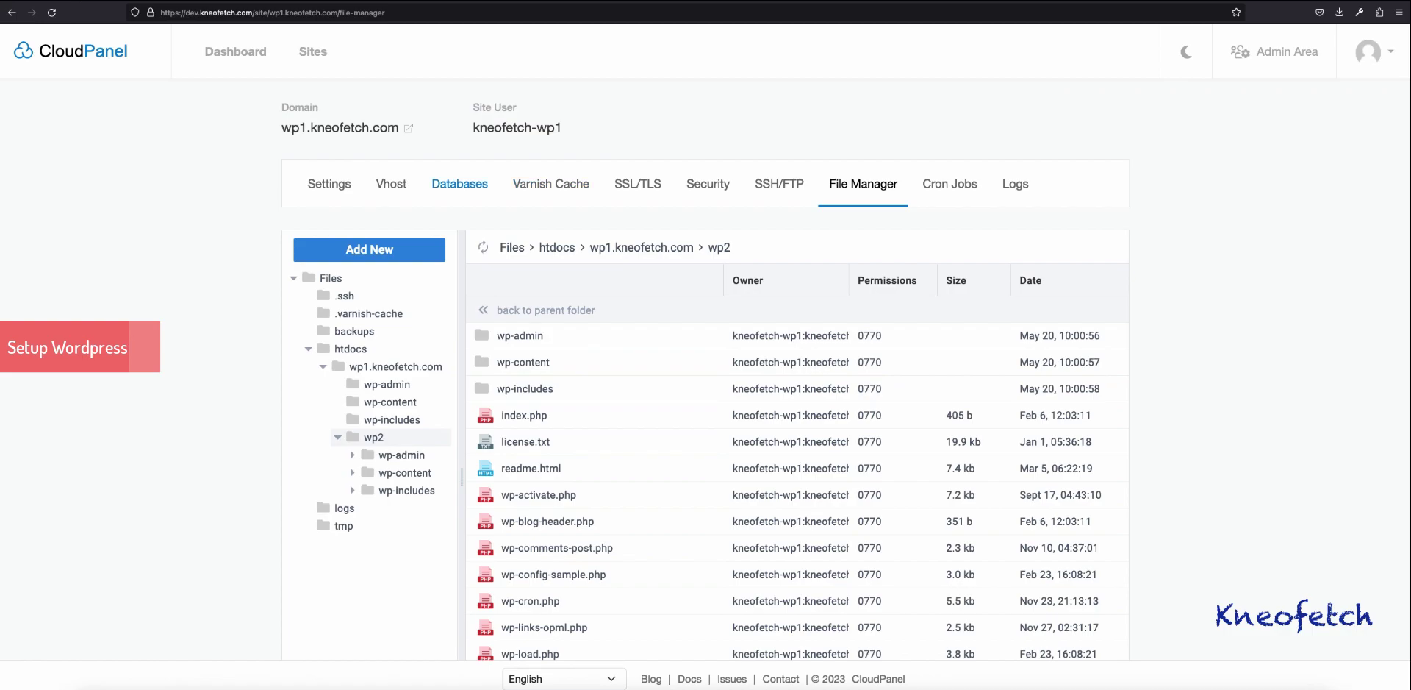
# Step: Add database wp2site with user wp2site, copying its generated password before saving
pyautogui.click(459, 183)
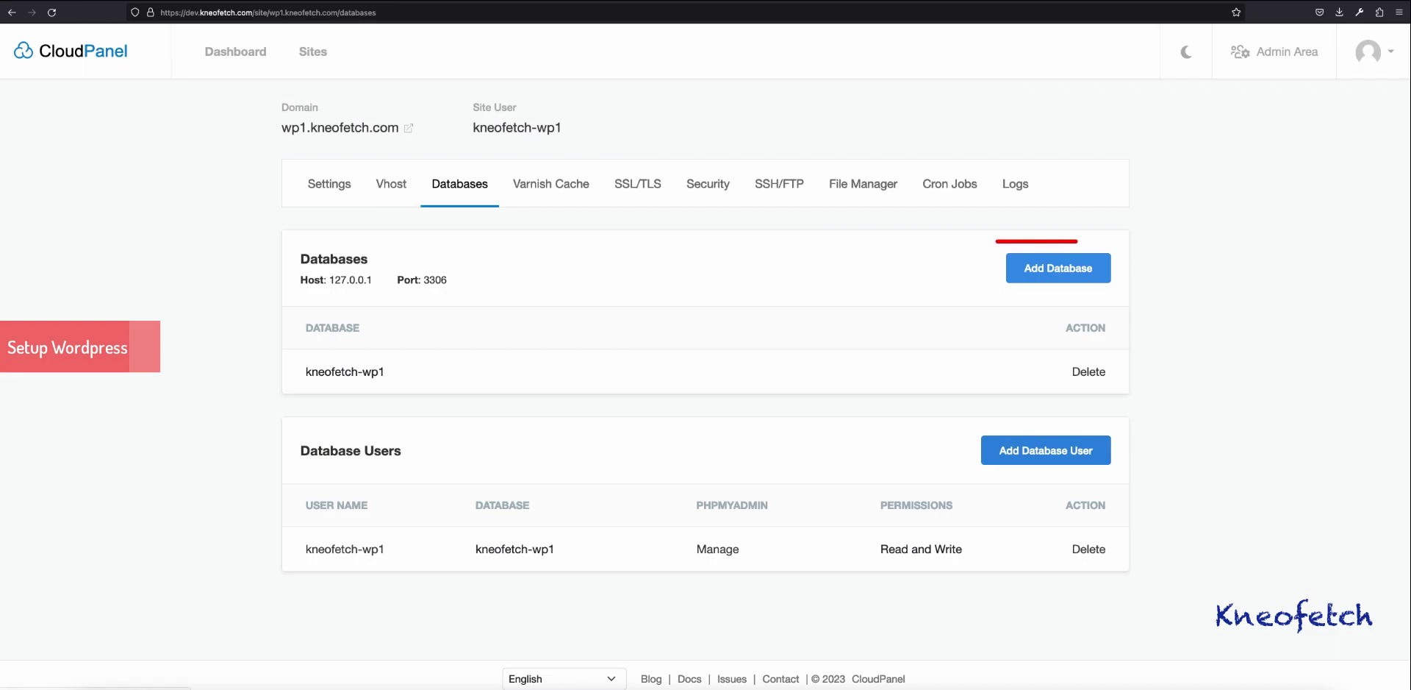
pyautogui.click(1058, 268)
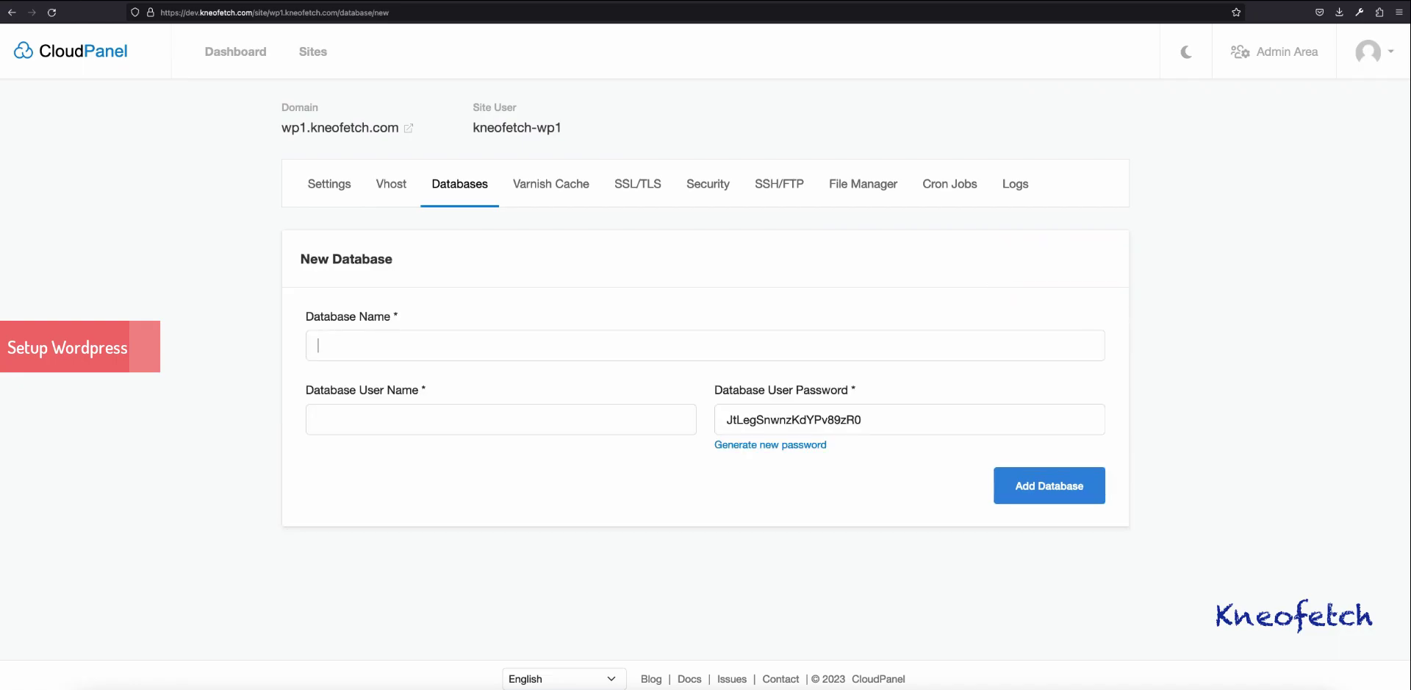
pyautogui.write('wp2')
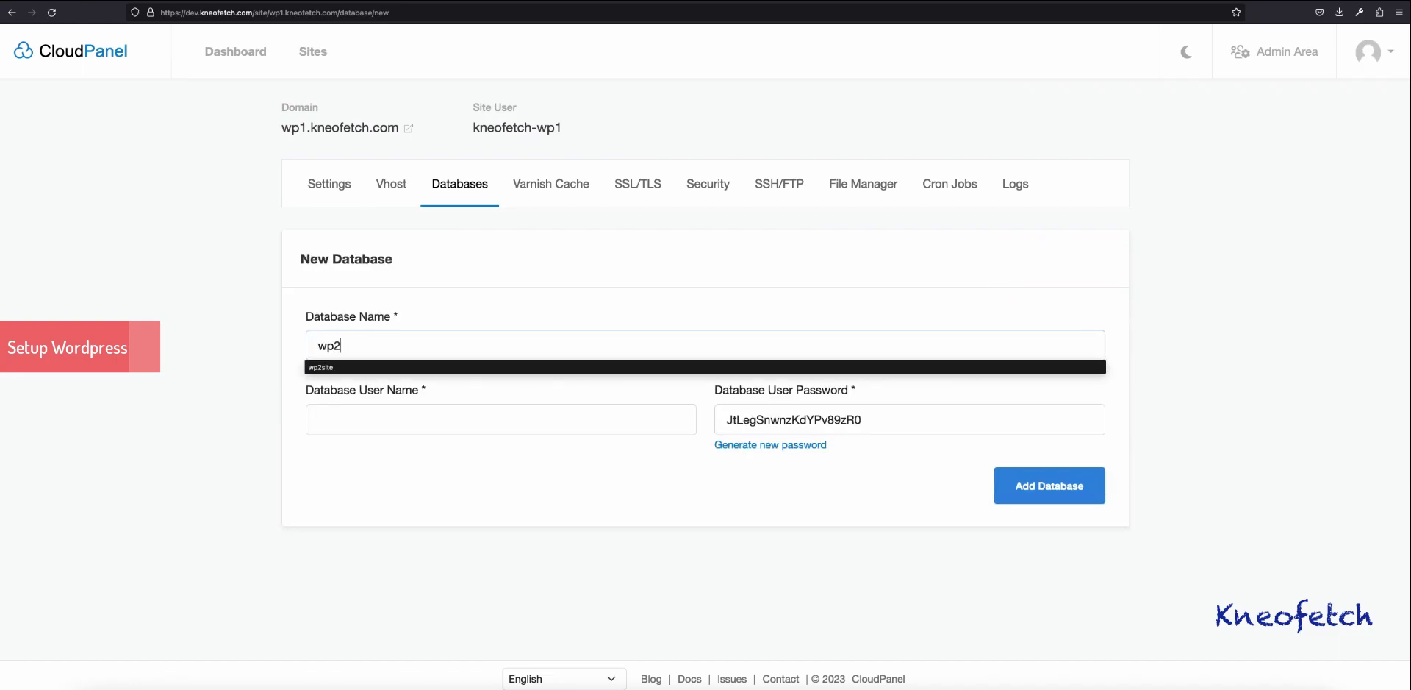
pyautogui.write('site')
pyautogui.press('Tab')
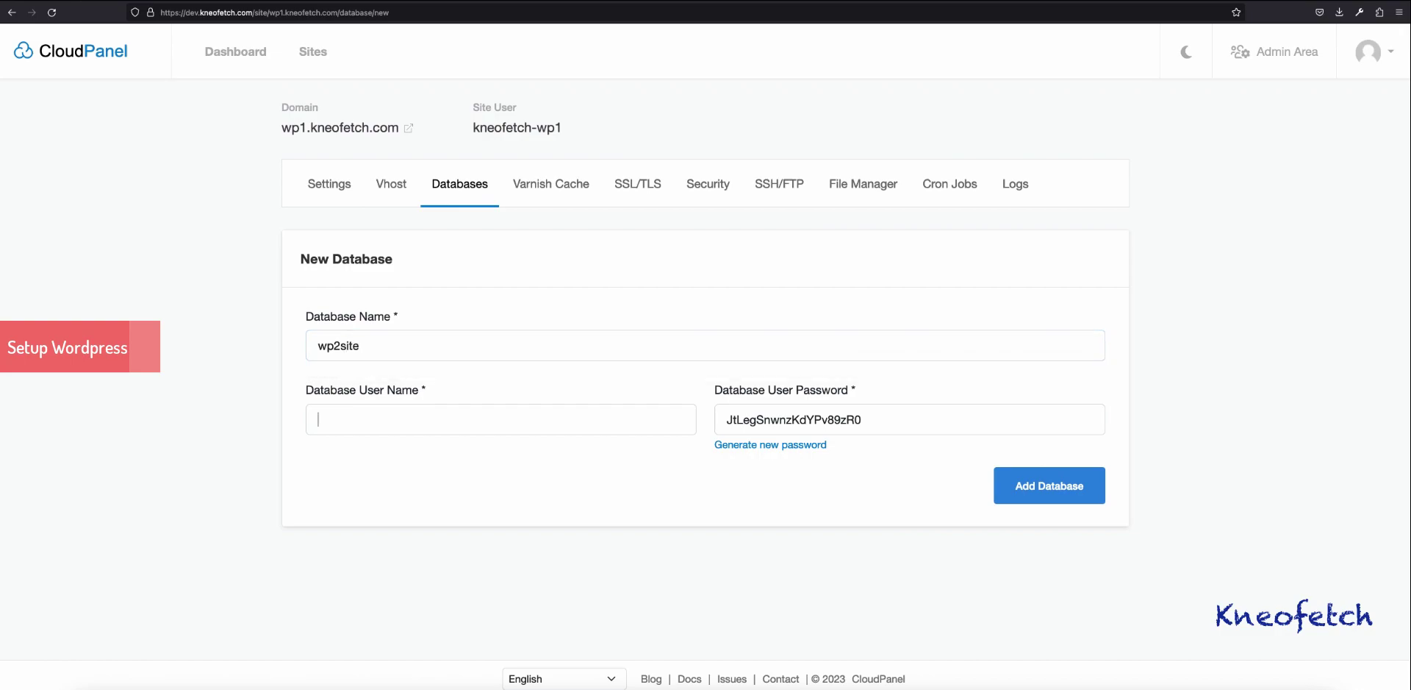
pyautogui.write('wp')
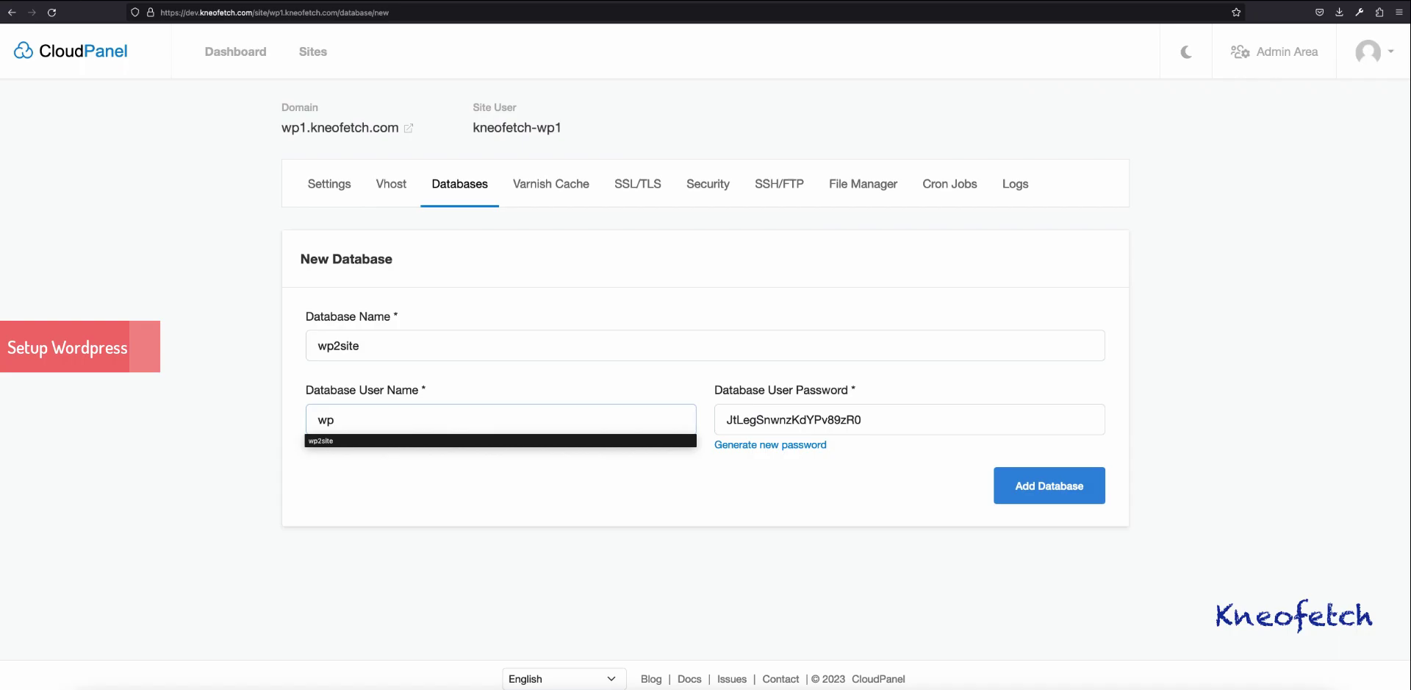
pyautogui.write('2site')
pyautogui.press('Tab')
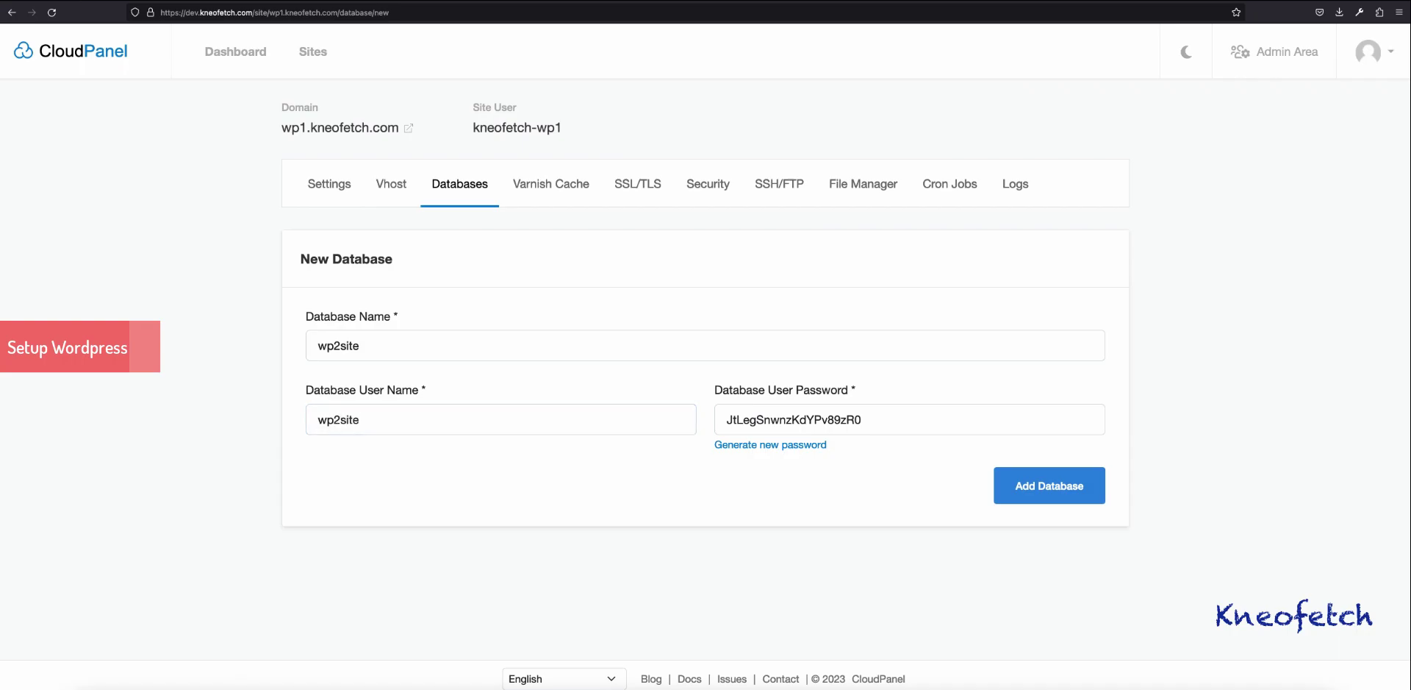
pyautogui.moveTo(863, 419); pyautogui.dragTo(726, 419)
pyautogui.rightClick(753, 420)
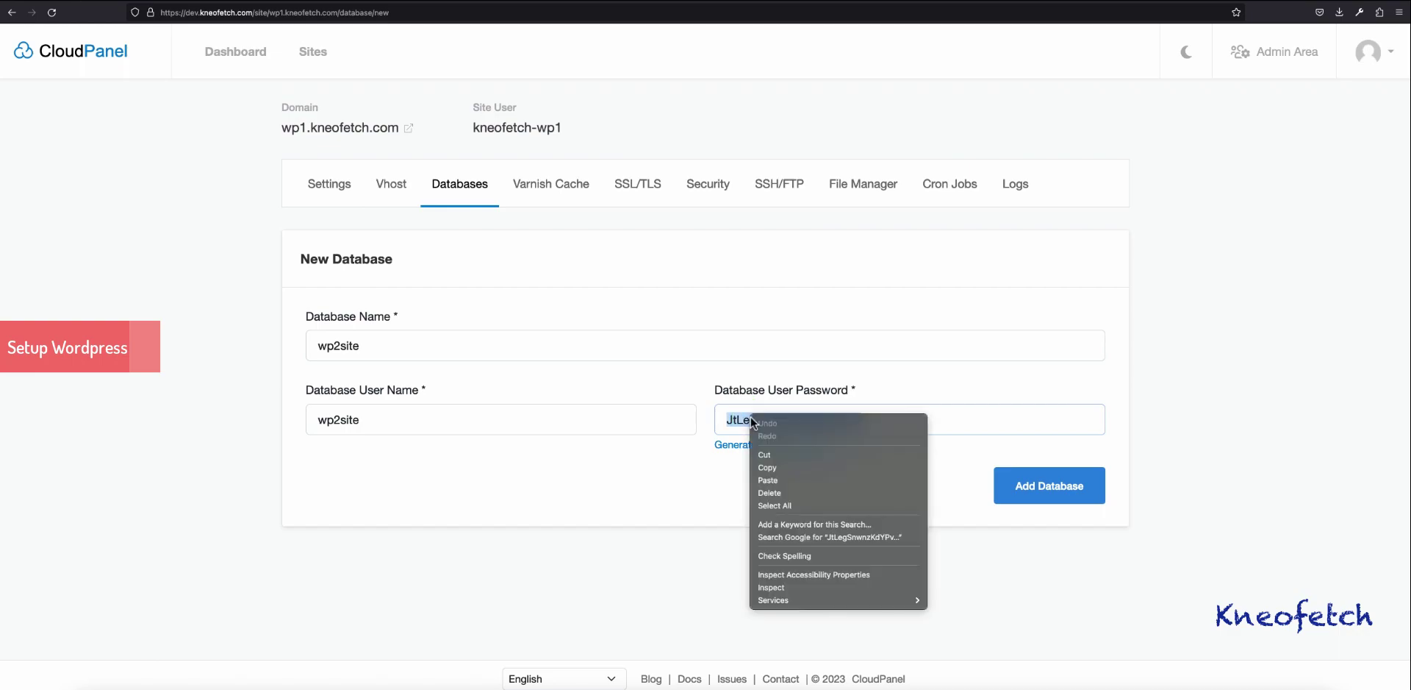
pyautogui.click(770, 467)
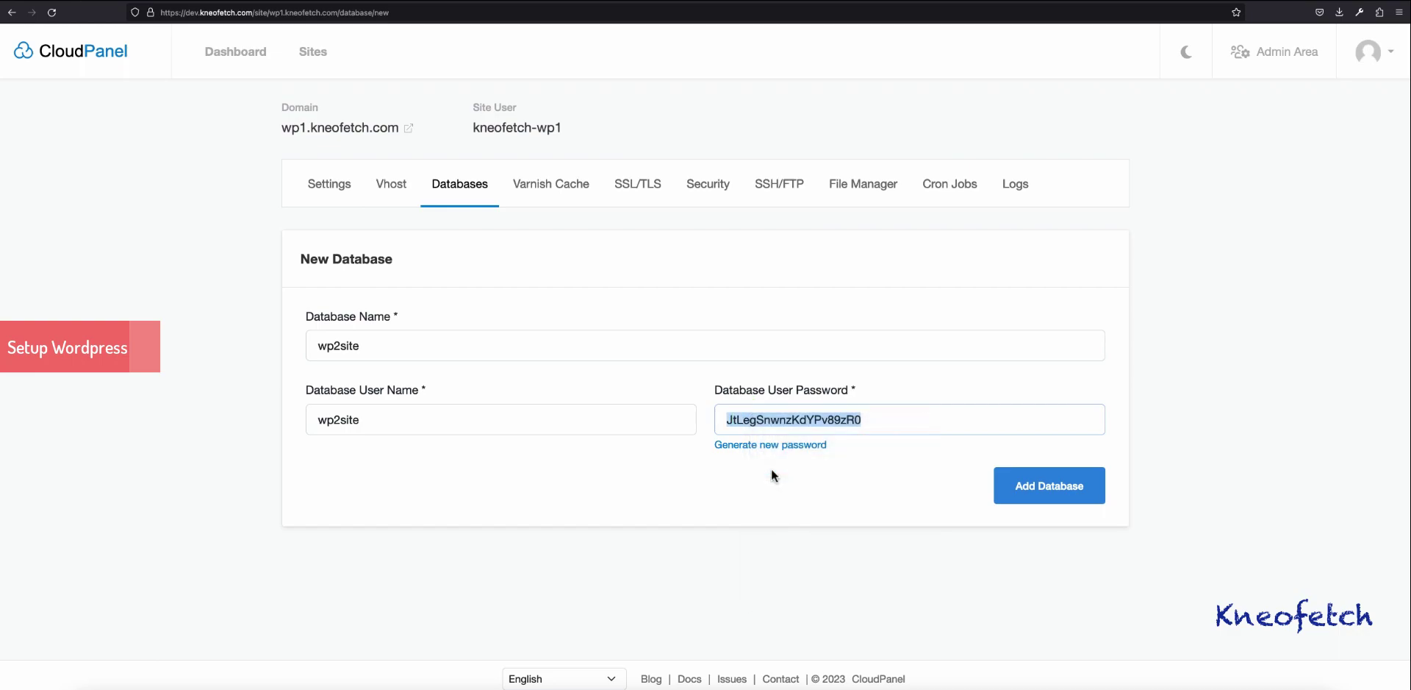
pyautogui.click(1023, 486)
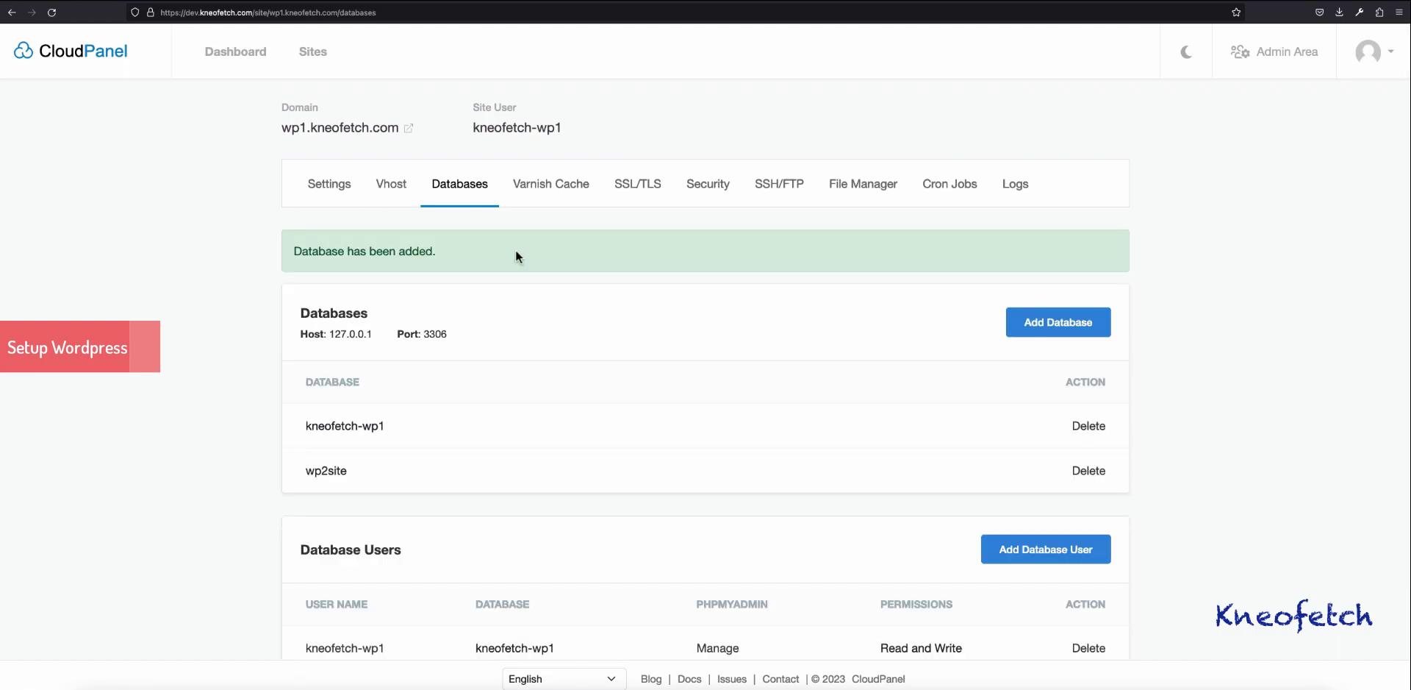
# Step: Load wp1.kneofetch.com/wp2 in the browser and continue setup in English
pyautogui.click(408, 129)
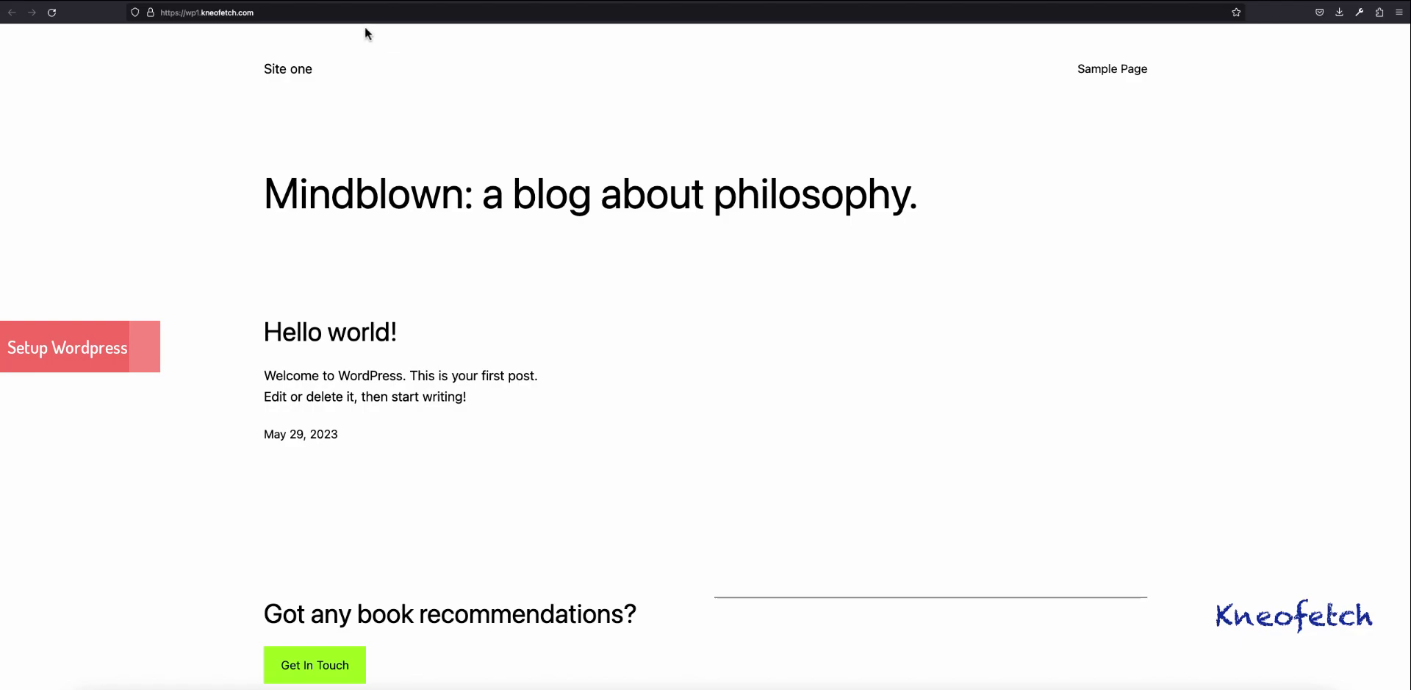
pyautogui.click(315, 19)
pyautogui.press('Right')
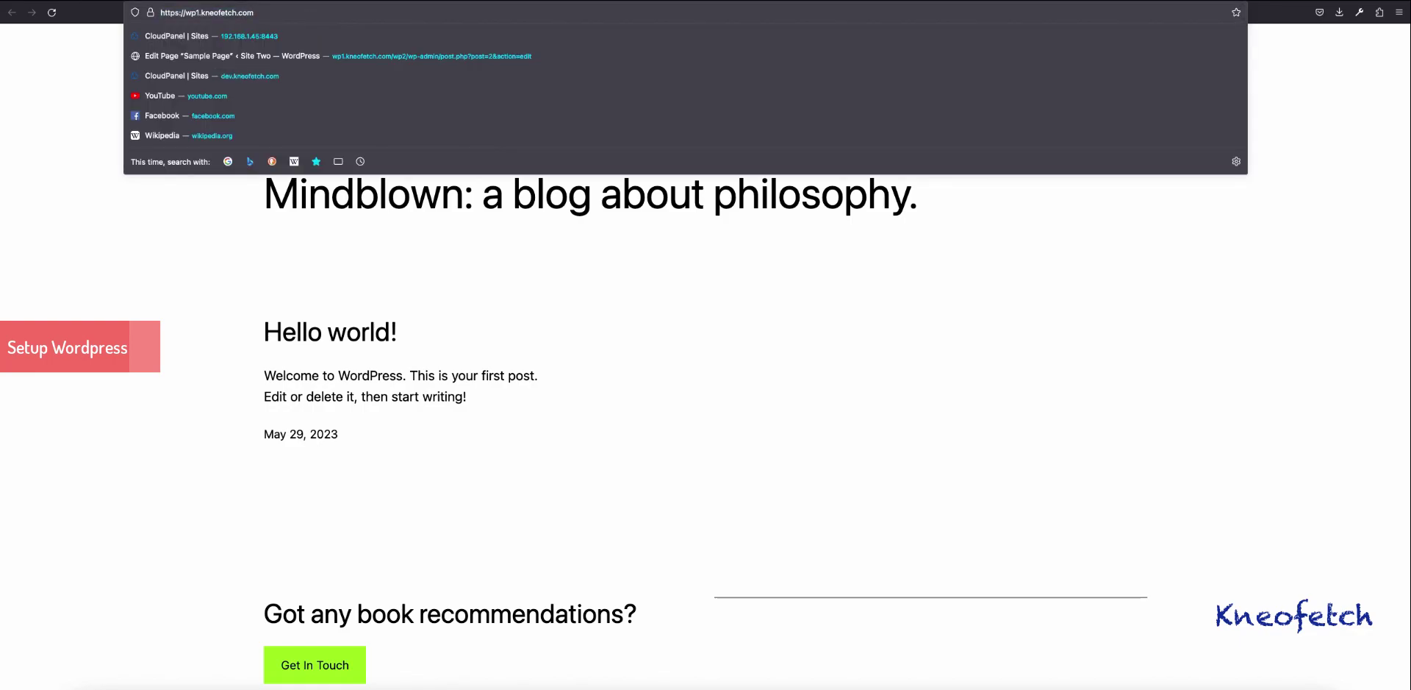
pyautogui.write('/wp2')
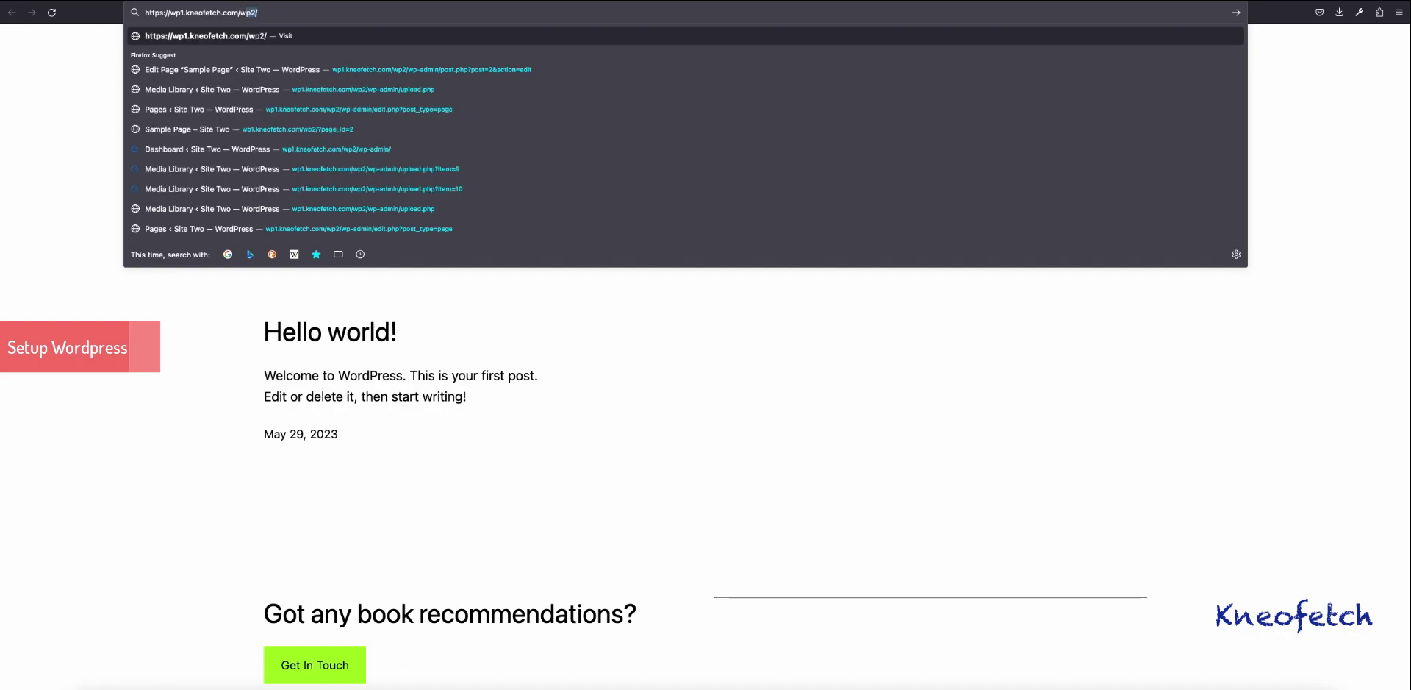
pyautogui.press('Return')
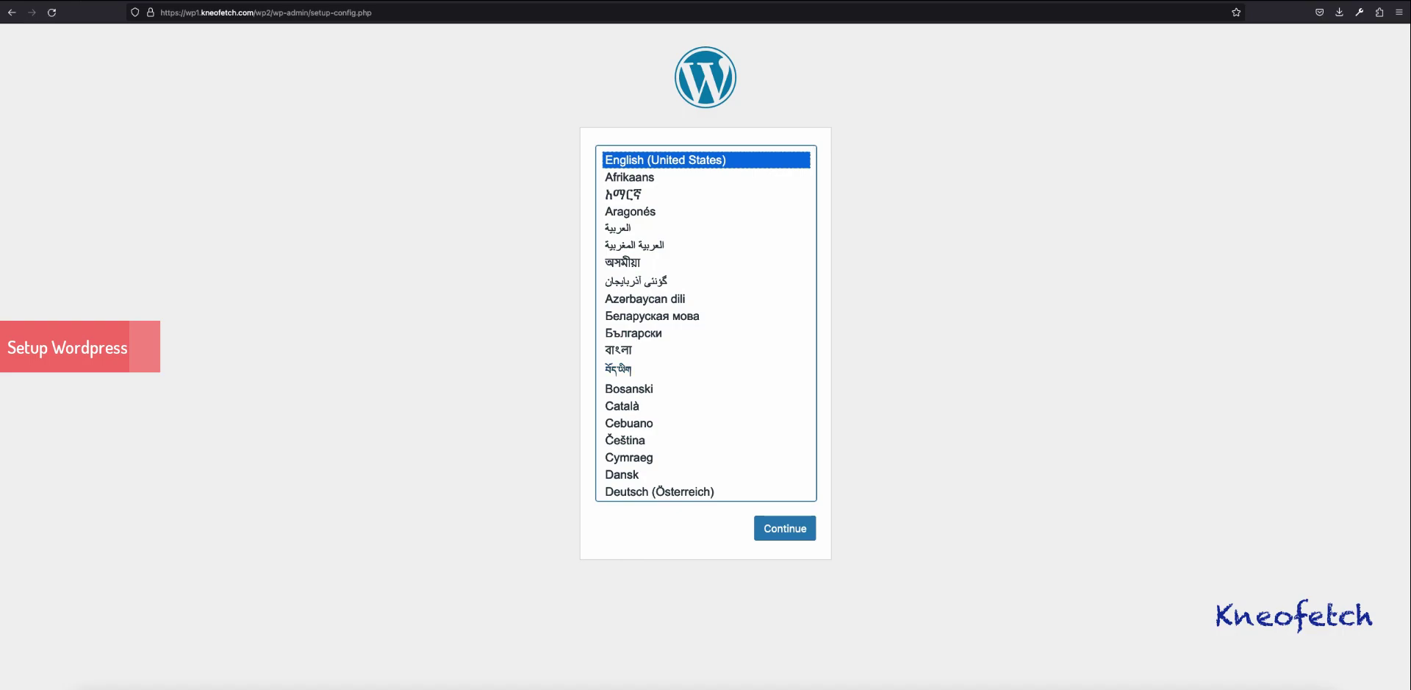
pyautogui.press('Tab')
pyautogui.press('Return')
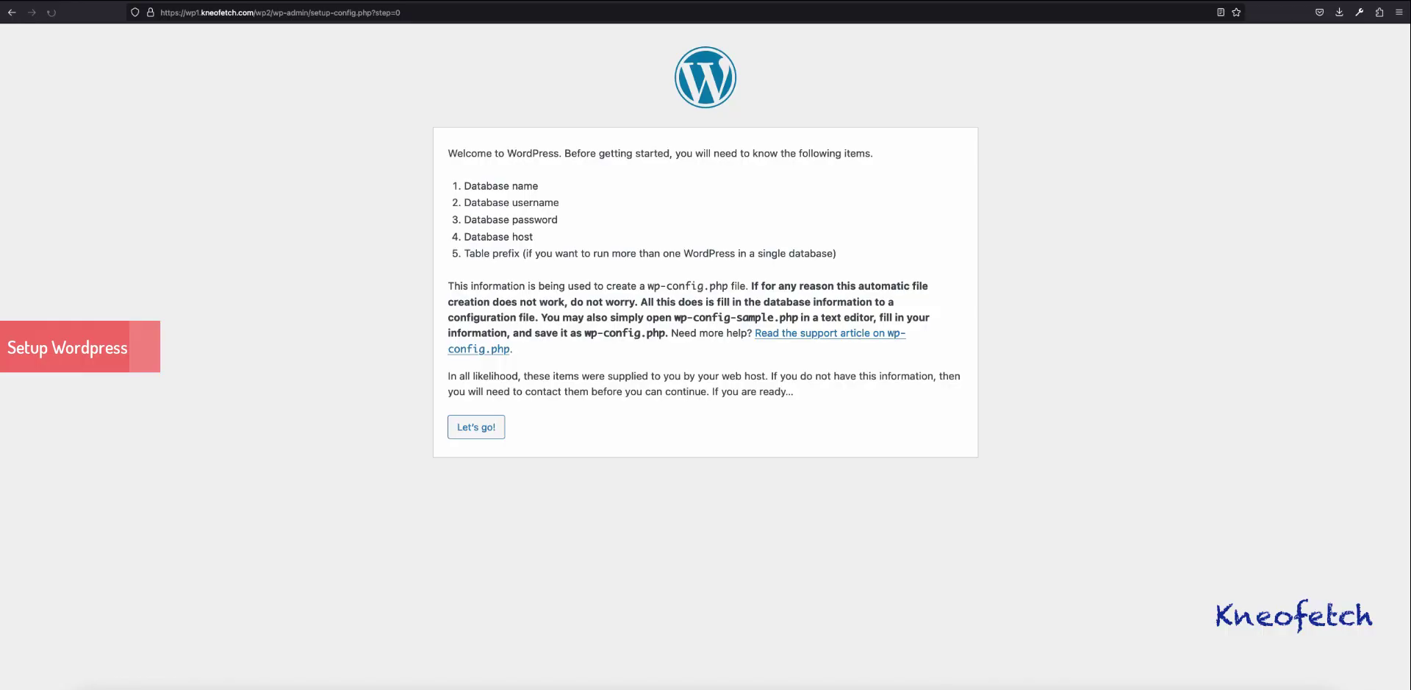
# Step: Enter wp2site as database name and user with the pasted password, submit, and proceed
pyautogui.press('Tab')
pyautogui.press('Return')
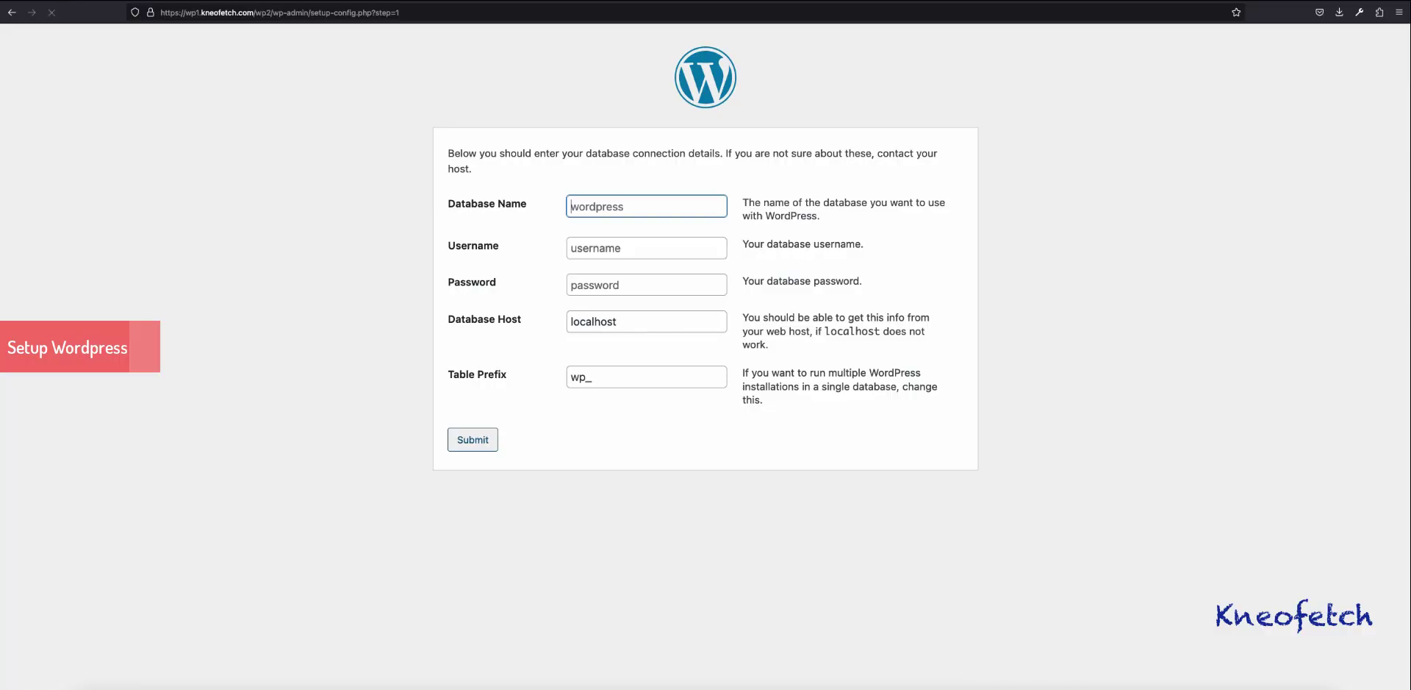
pyautogui.press('Down')
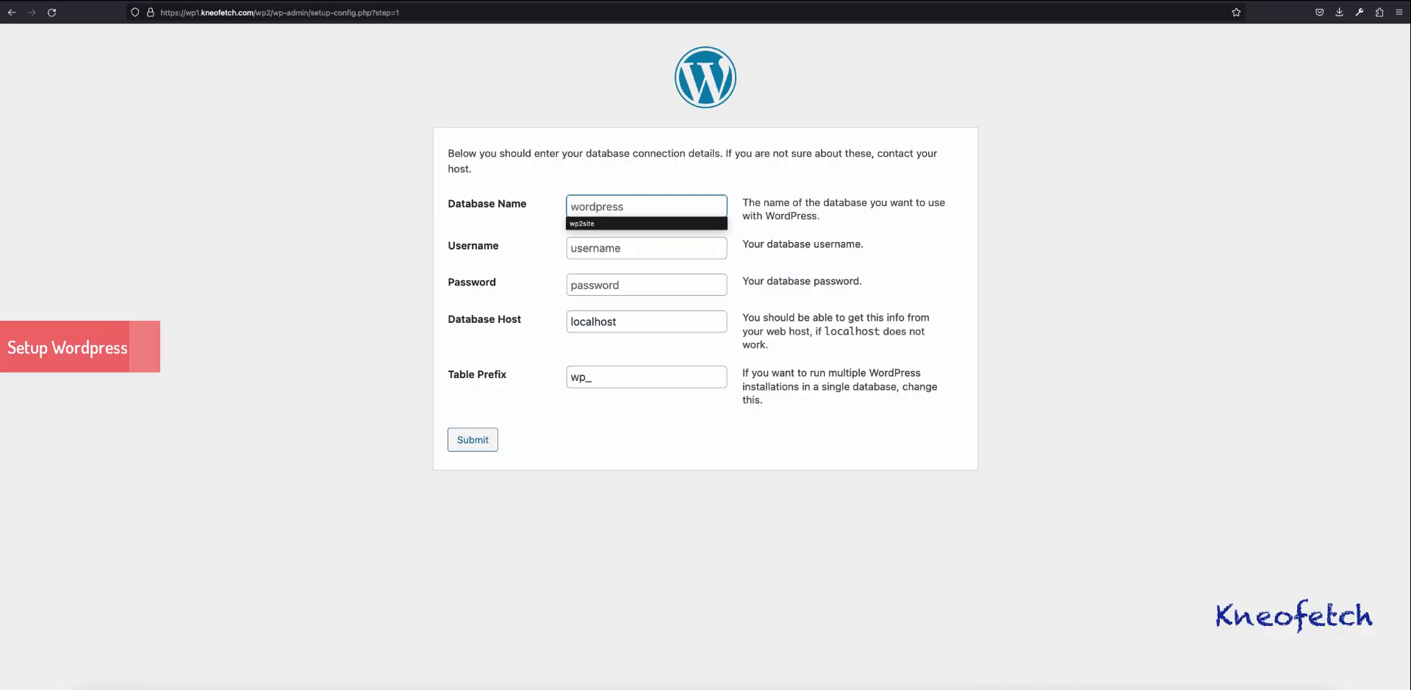
pyautogui.press('Down')
pyautogui.press('Return')
pyautogui.press('Tab')
pyautogui.press('Down')
pyautogui.press('Down')
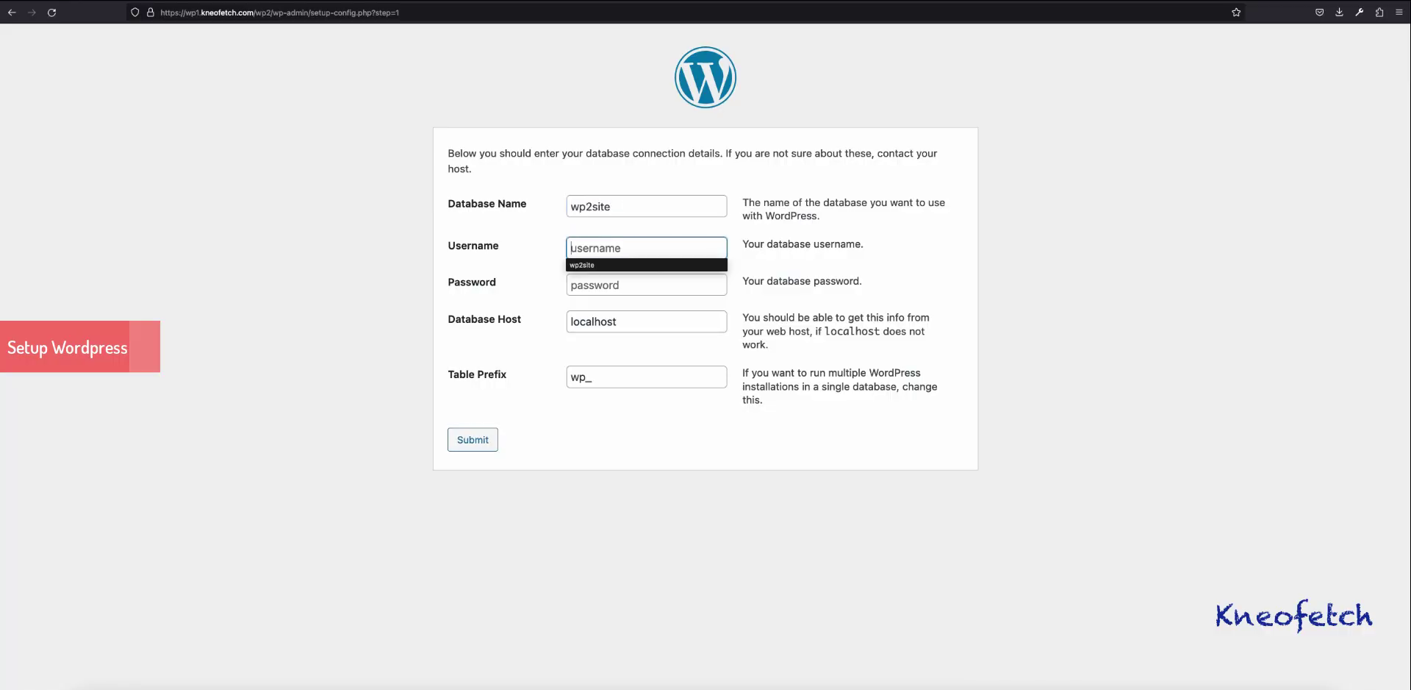
pyautogui.press('Return')
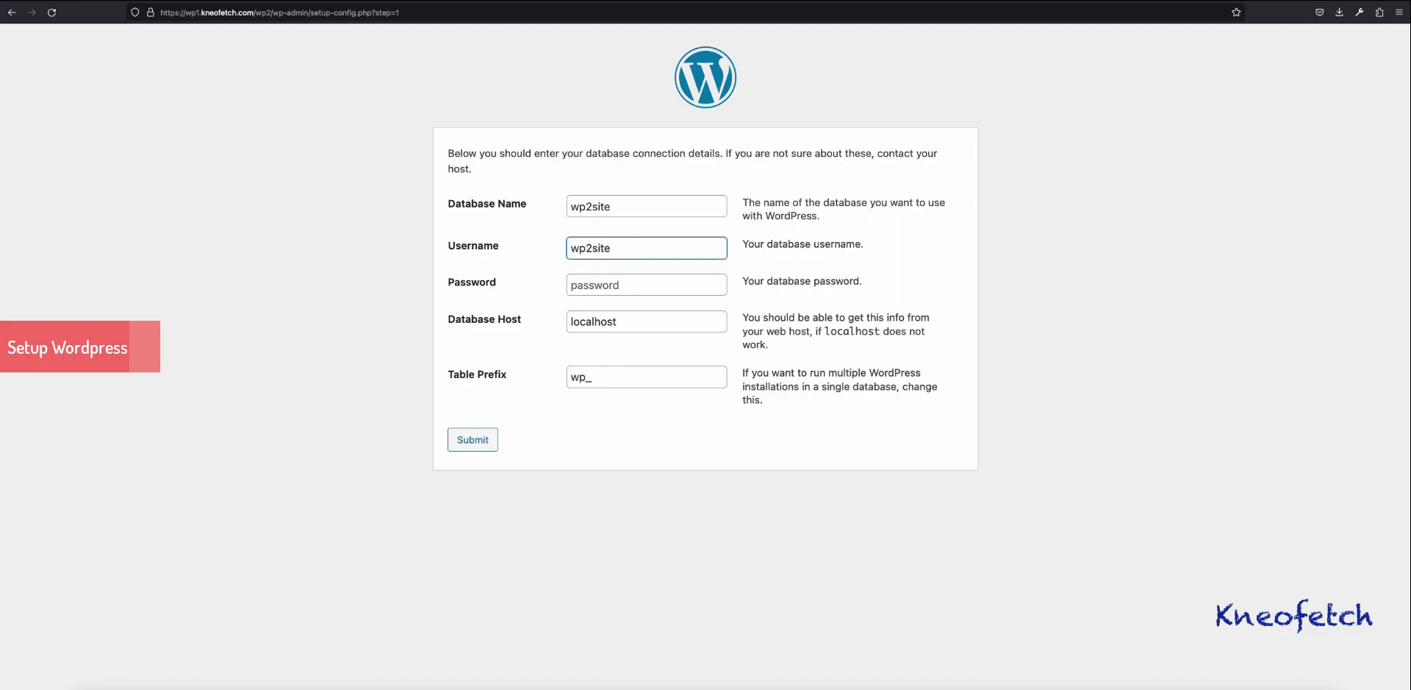
pyautogui.press('Tab')
pyautogui.press('super+v')
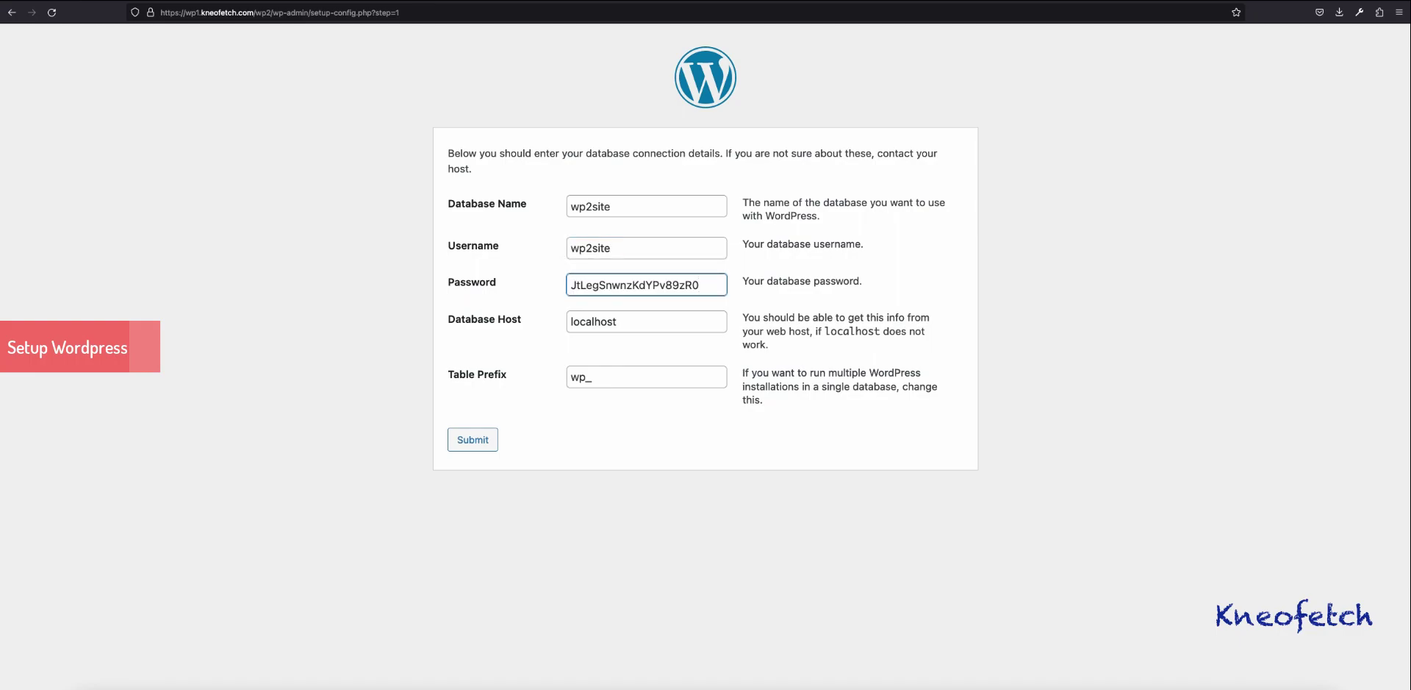
pyautogui.click(472, 438)
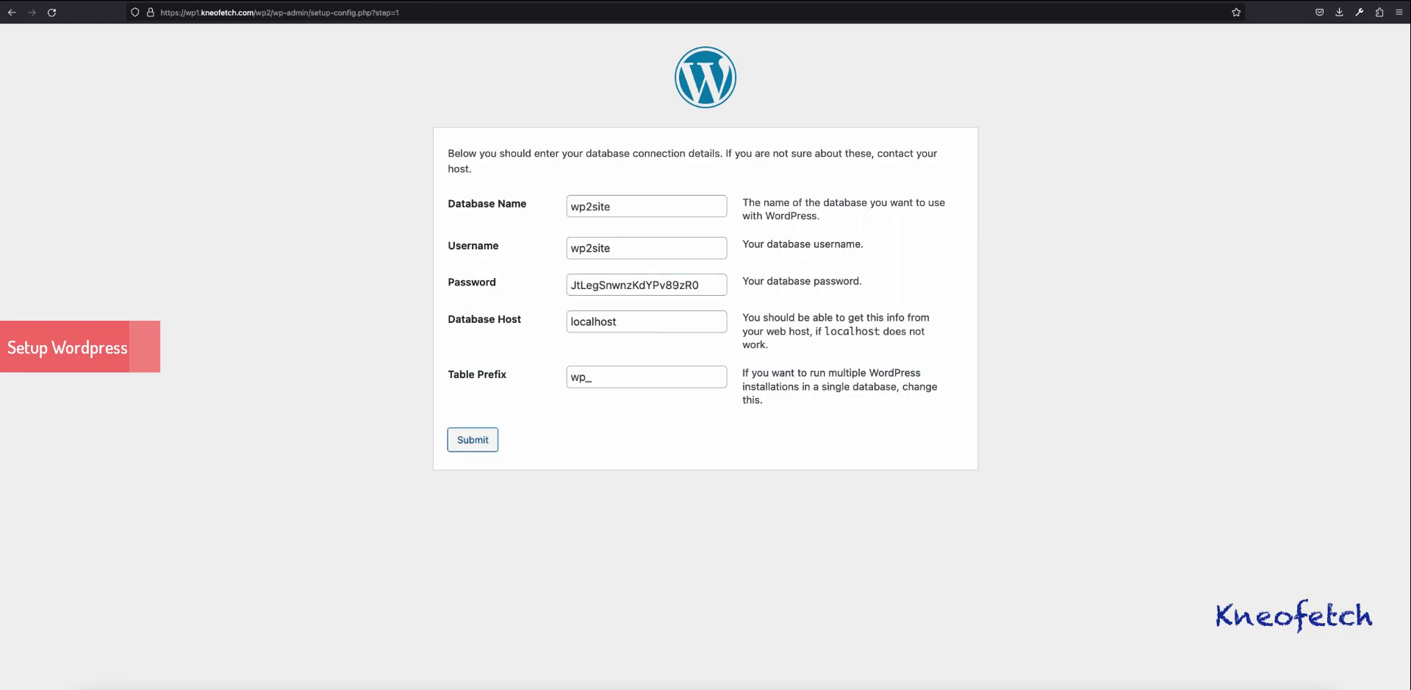
pyautogui.click(499, 204)
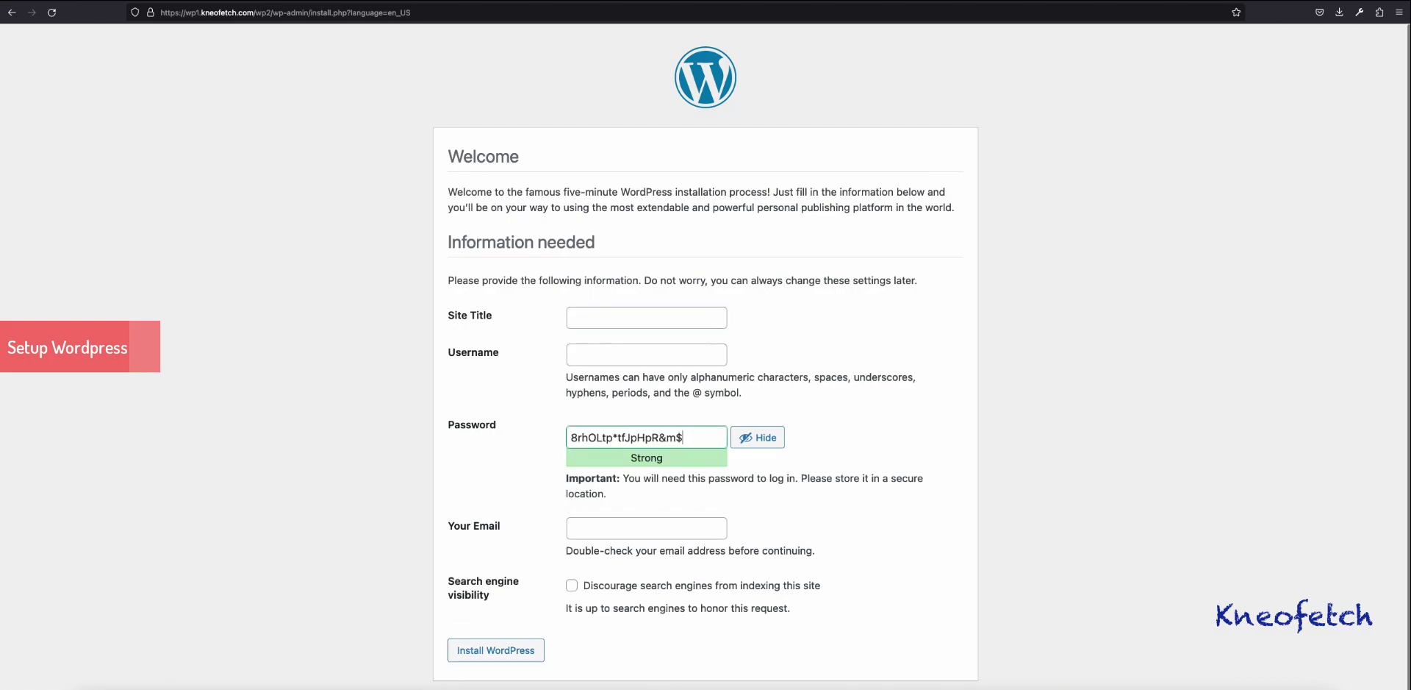
# Step: Set the site title Site Two and admin username demo, copying the generated password
pyautogui.write('Si')
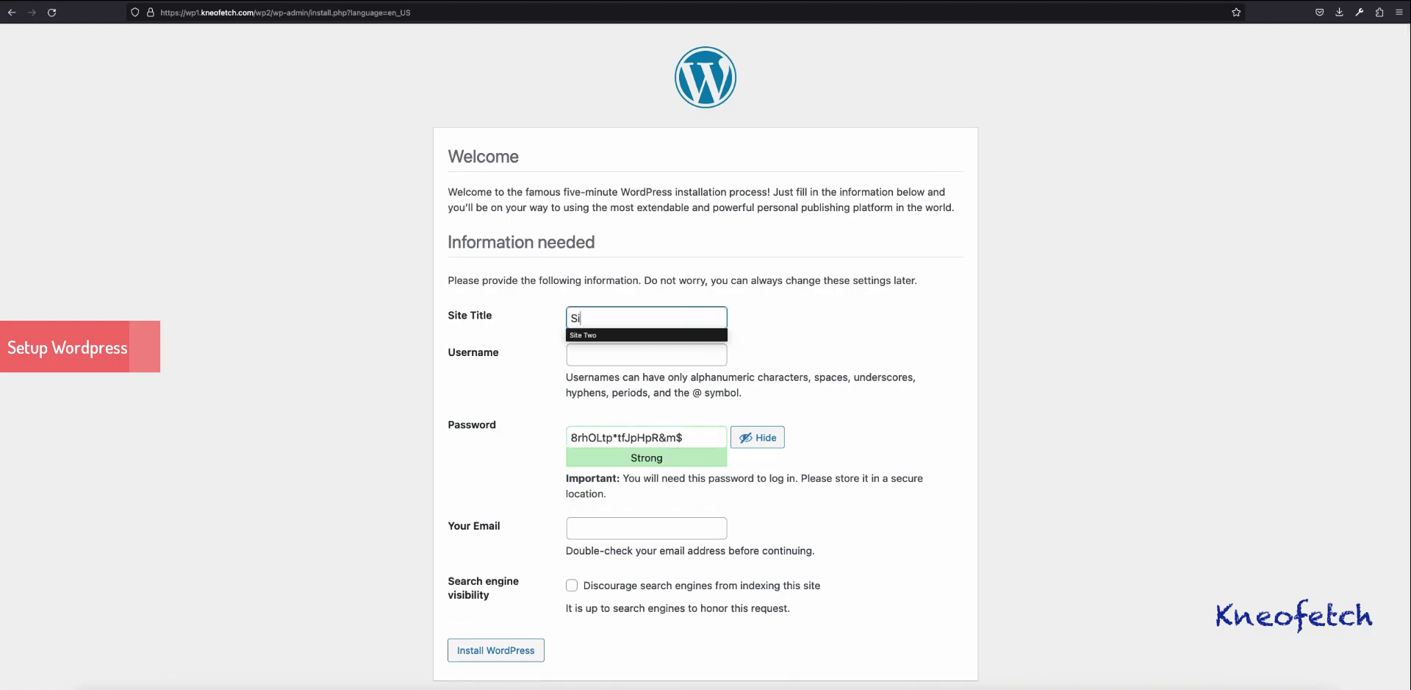
pyautogui.write('te Two')
pyautogui.click(647, 354)
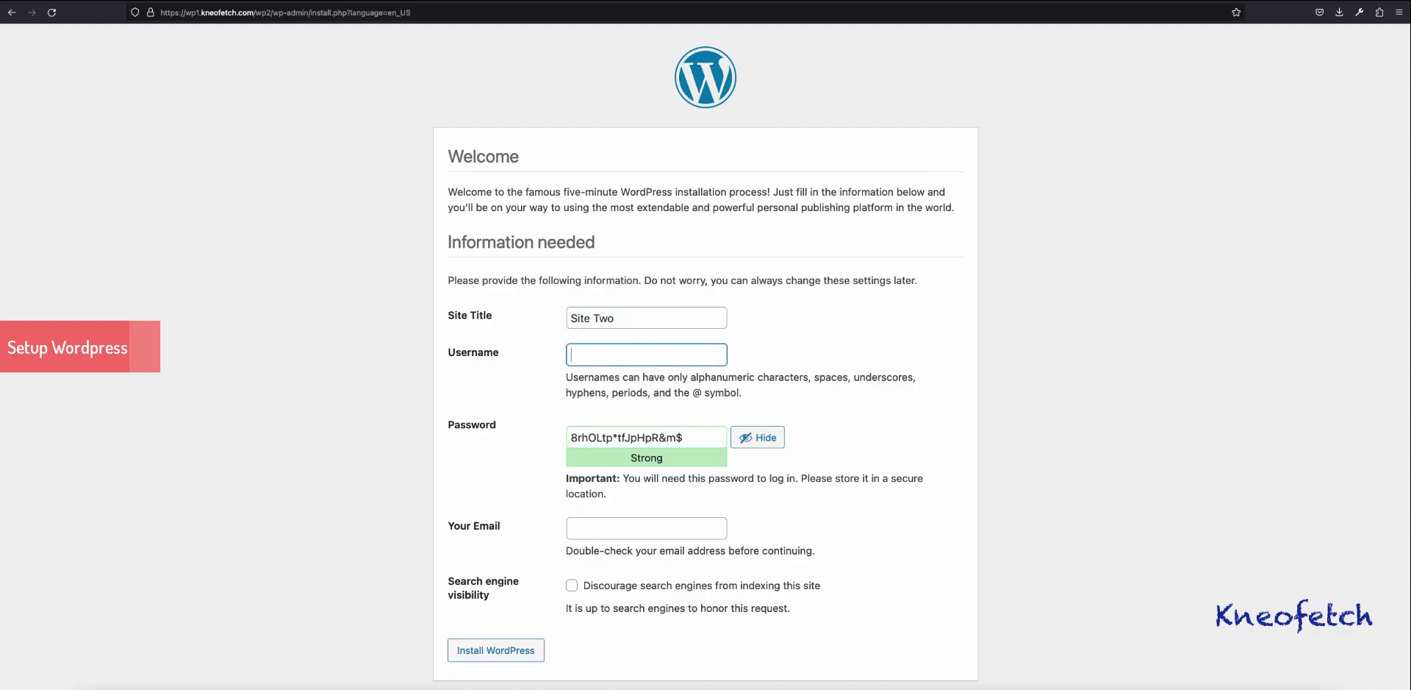
pyautogui.write('demo')
pyautogui.press('Tab')
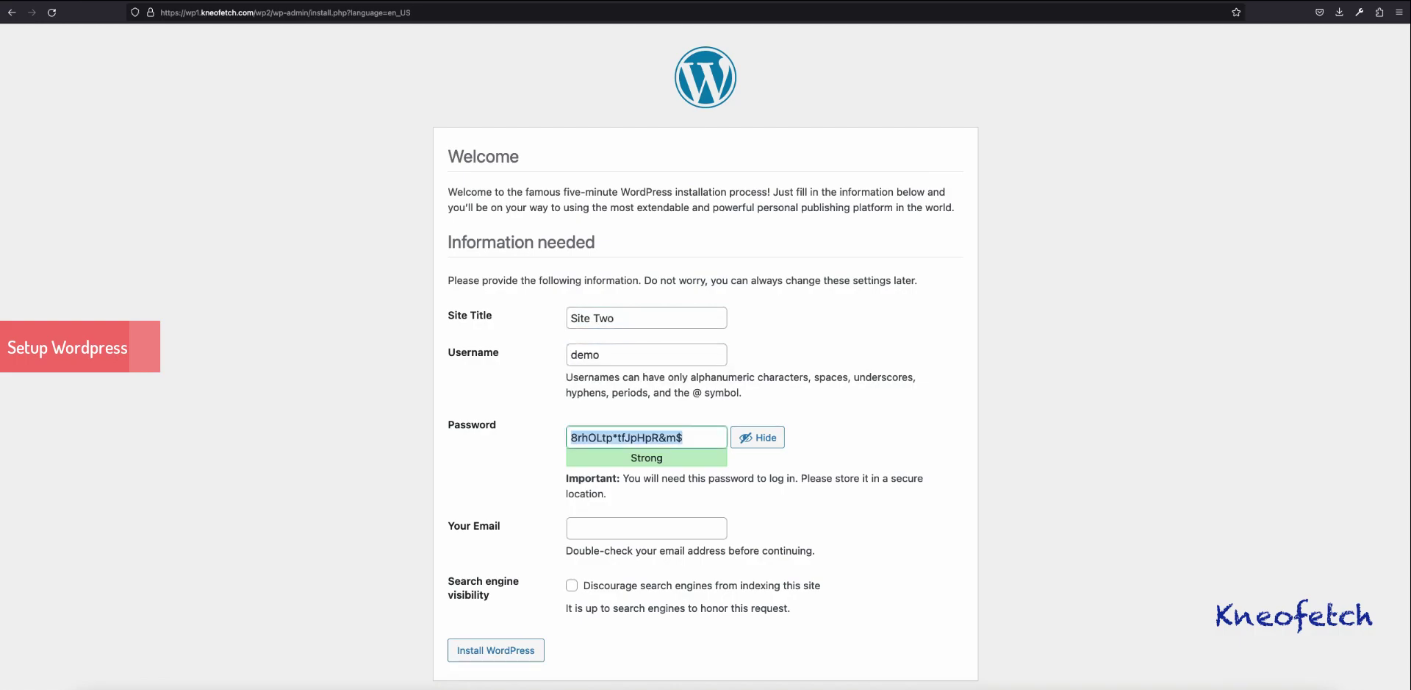
pyautogui.rightClick(654, 436)
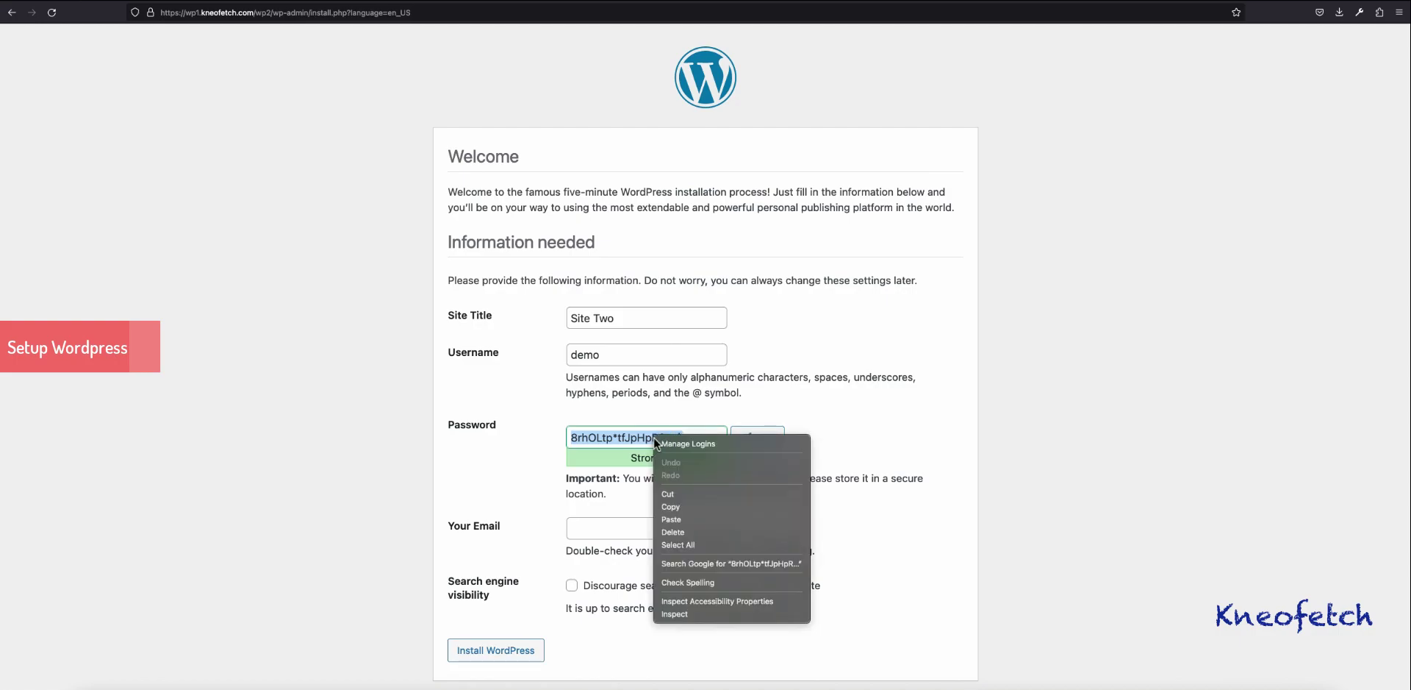
pyautogui.click(673, 508)
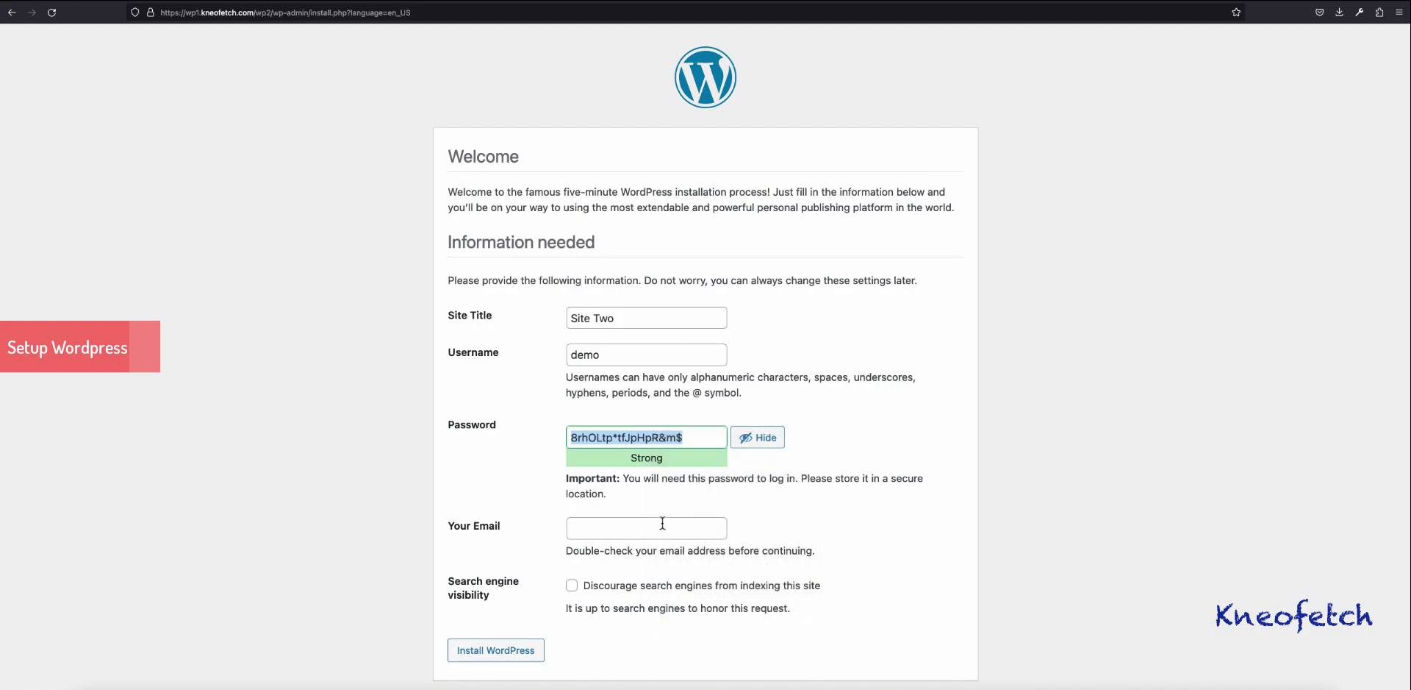
# Step: Fill in the admin email address and install WordPress
pyautogui.click(662, 527)
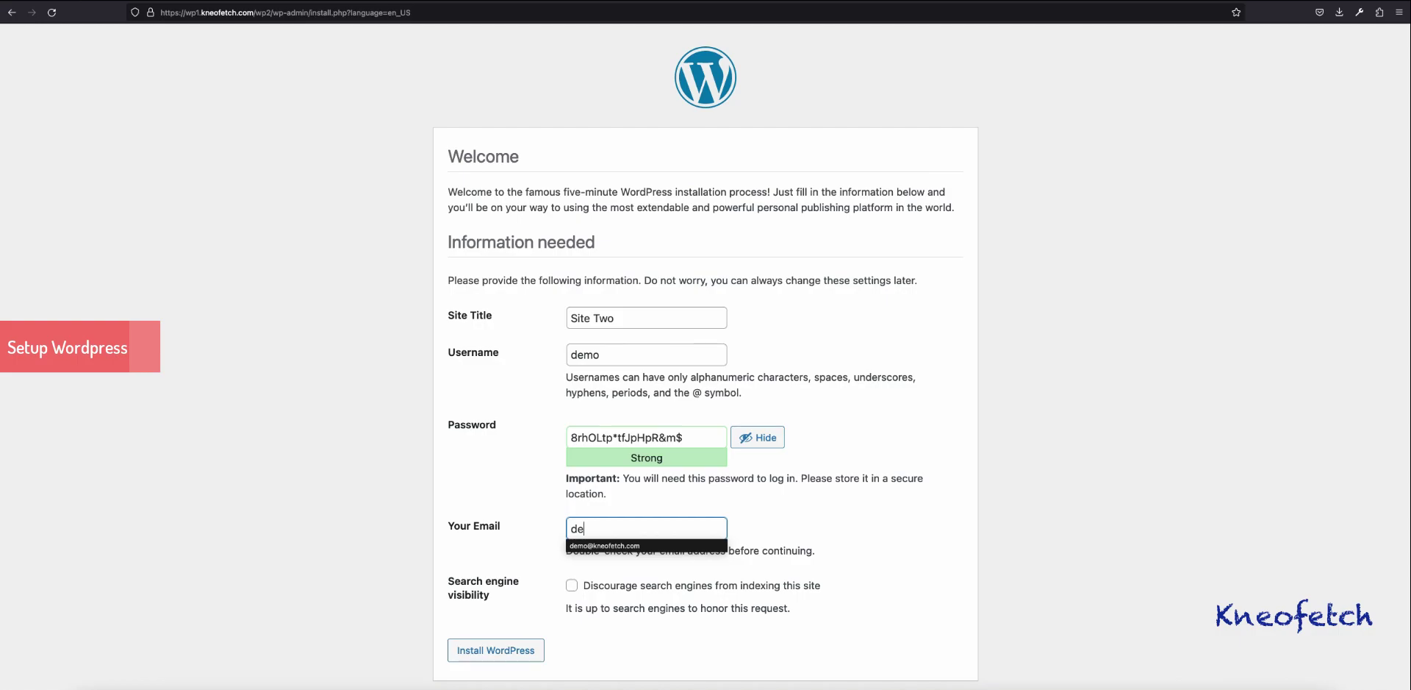
pyautogui.press('Down')
pyautogui.press('Return')
pyautogui.press('Tab')
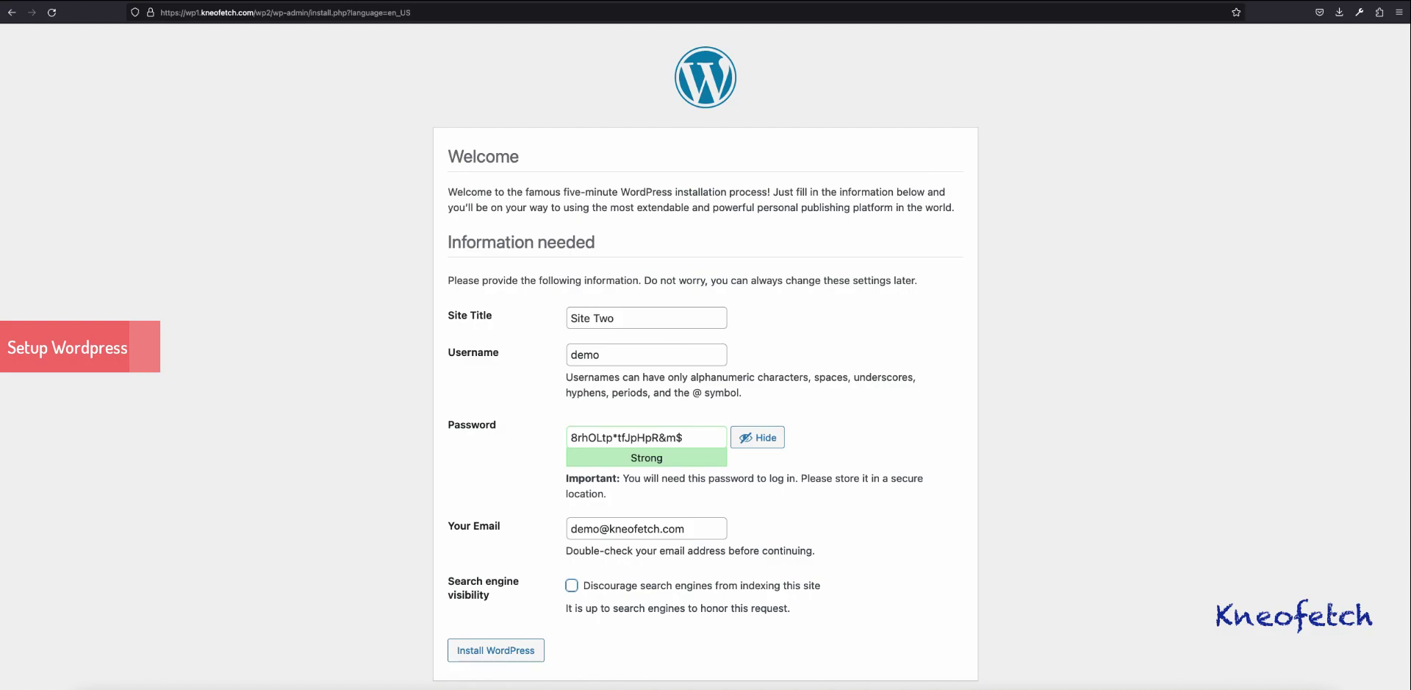
pyautogui.press('Tab')
pyautogui.press('Tab')
pyautogui.press('Return')
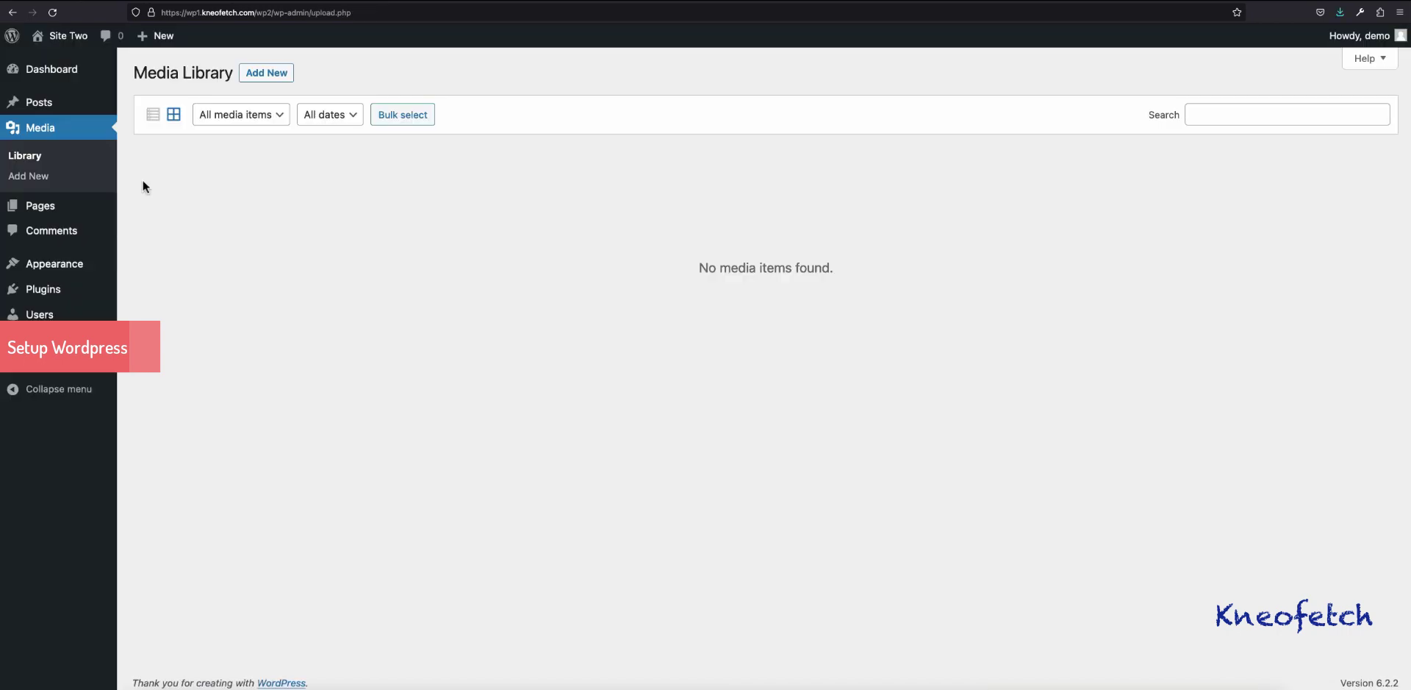
# Step: Upload image 1.jpg and image 2.jpg to the Media Library
pyautogui.click(276, 83)
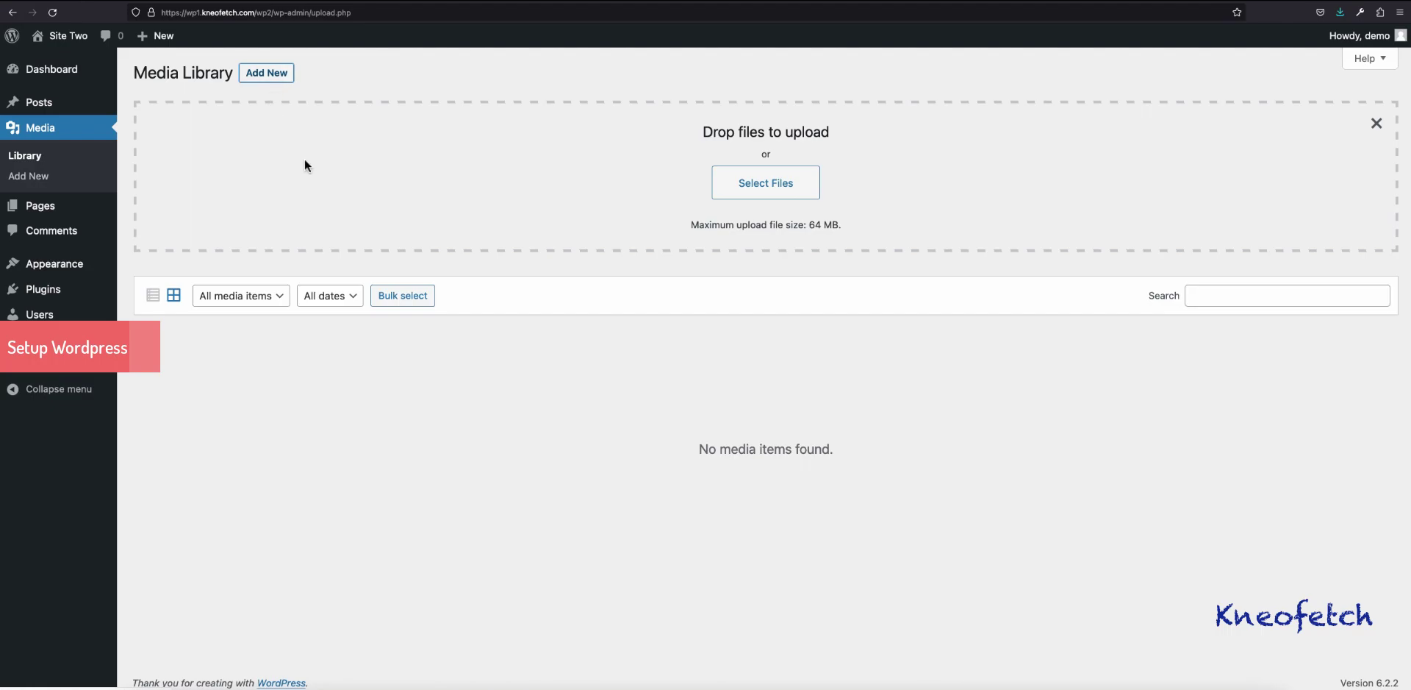
pyautogui.click(750, 200)
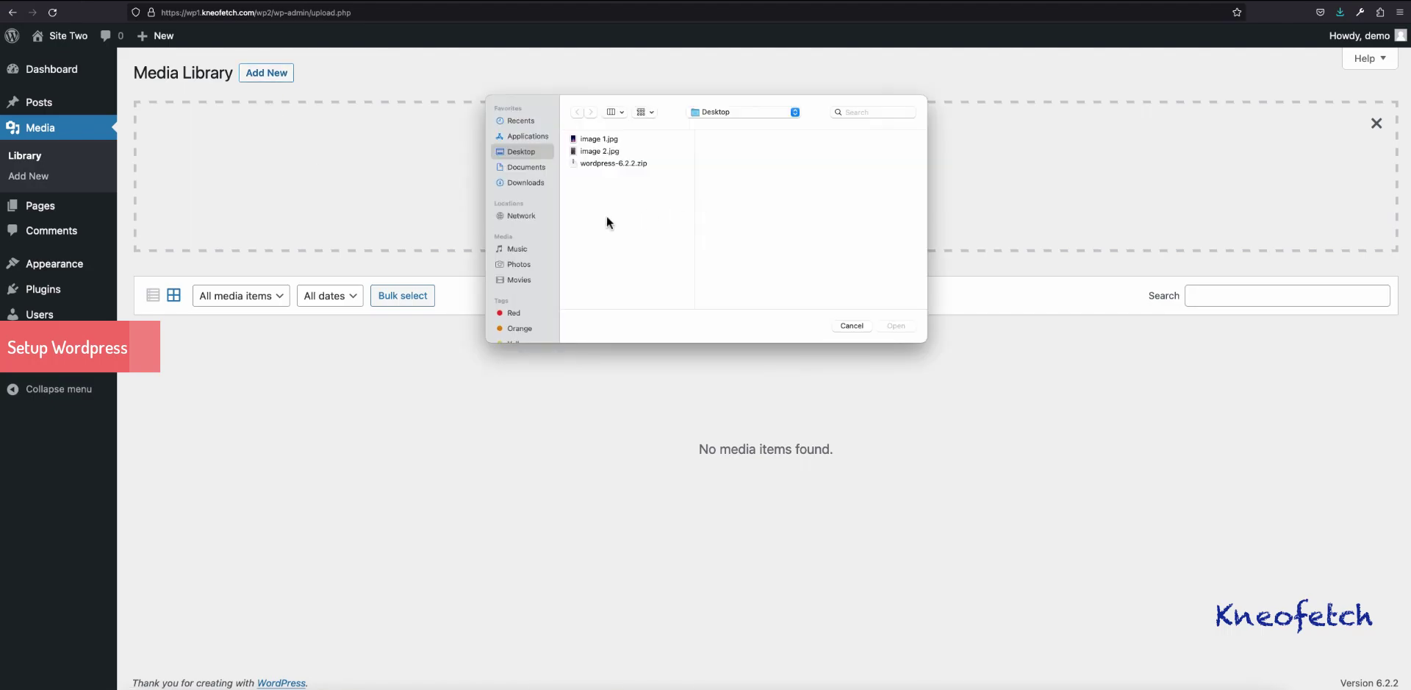
pyautogui.click(599, 142)
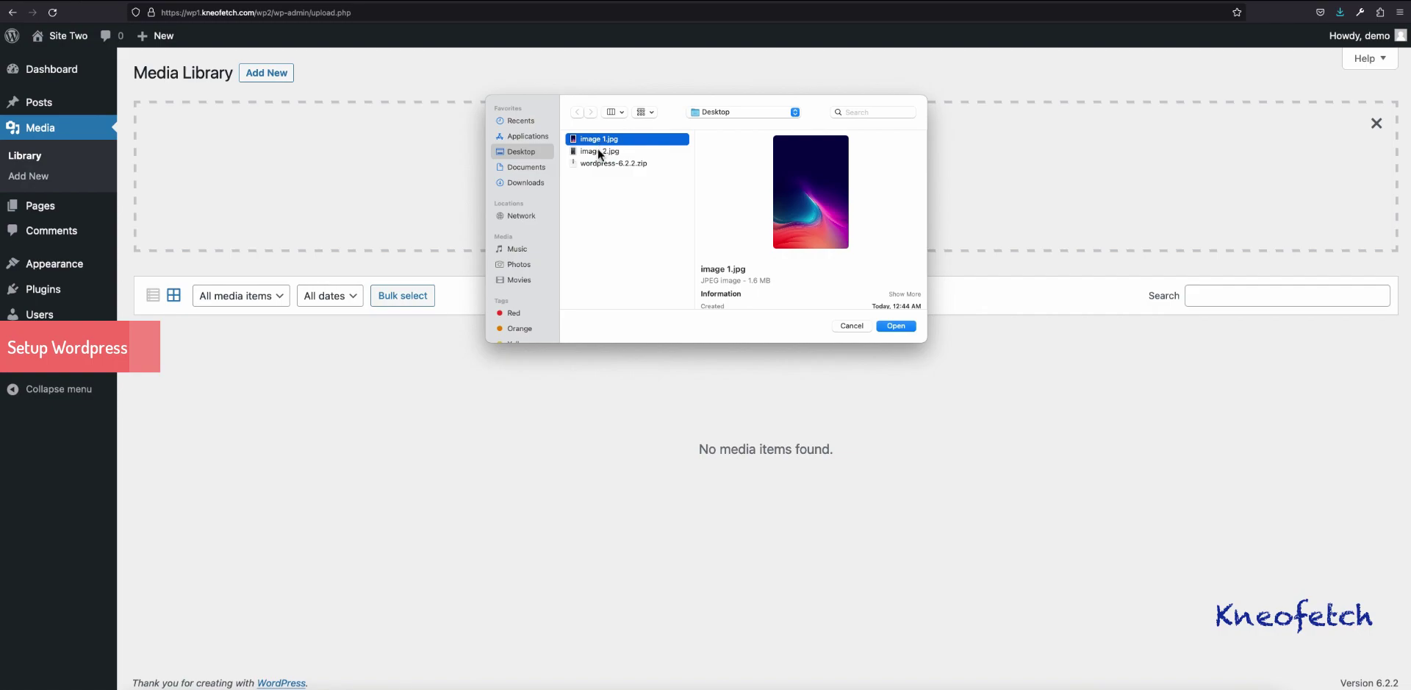
pyautogui.keyDown('shift'); pyautogui.click(599, 151); pyautogui.keyUp('shift')
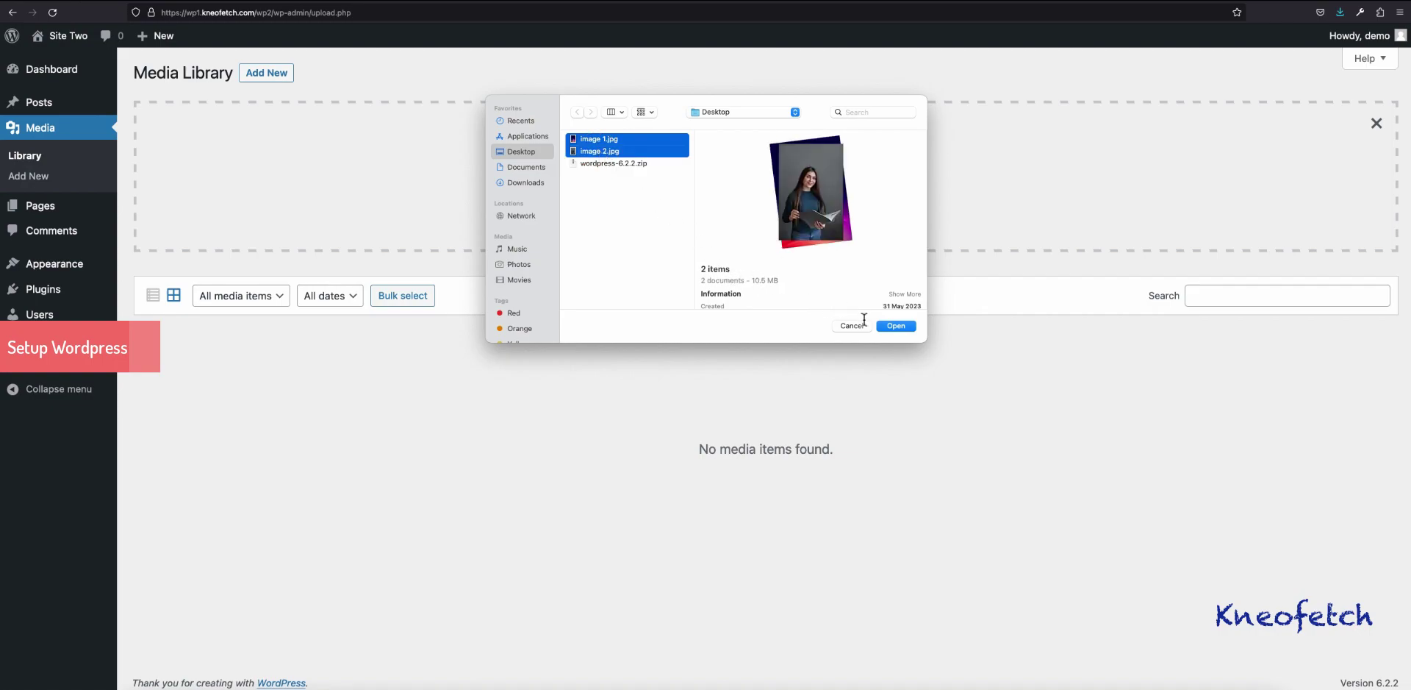
pyautogui.click(895, 327)
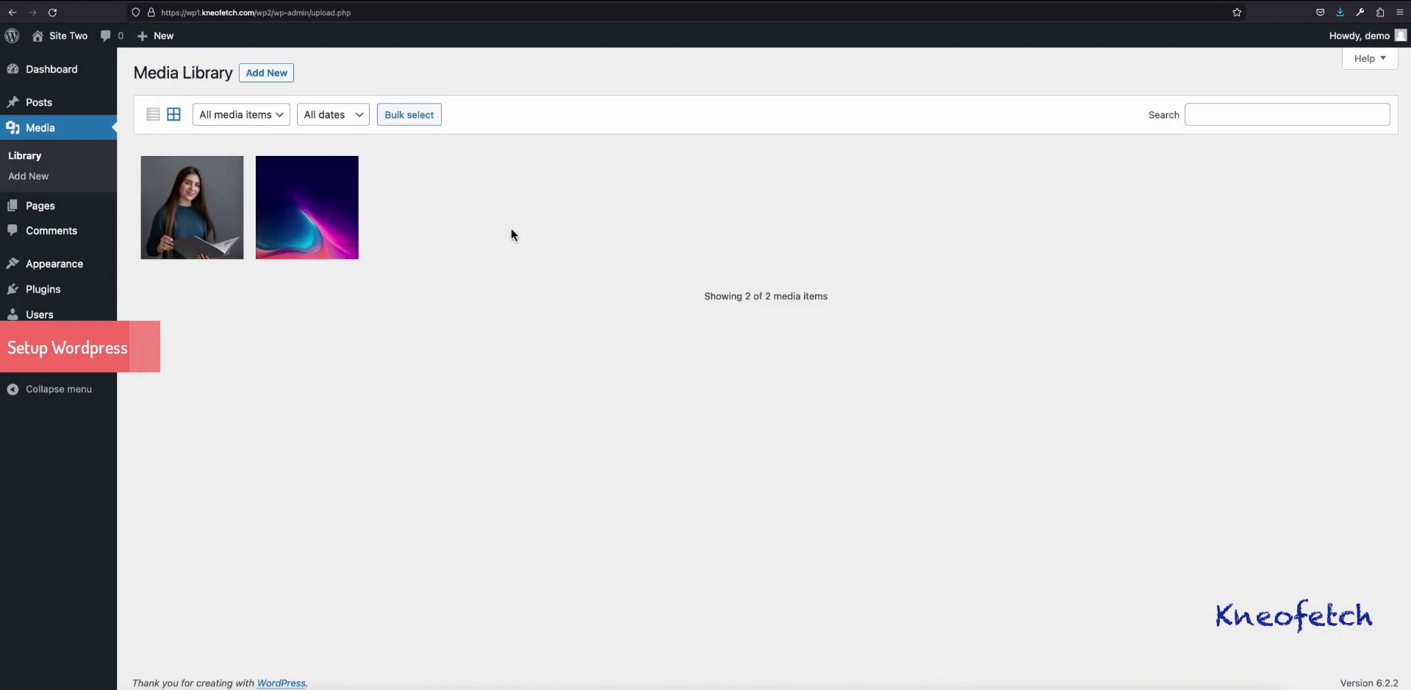
# Step: Open the Sample Page from All Pages, closing the welcome guide and backup warning
pyautogui.moveTo(50, 211)
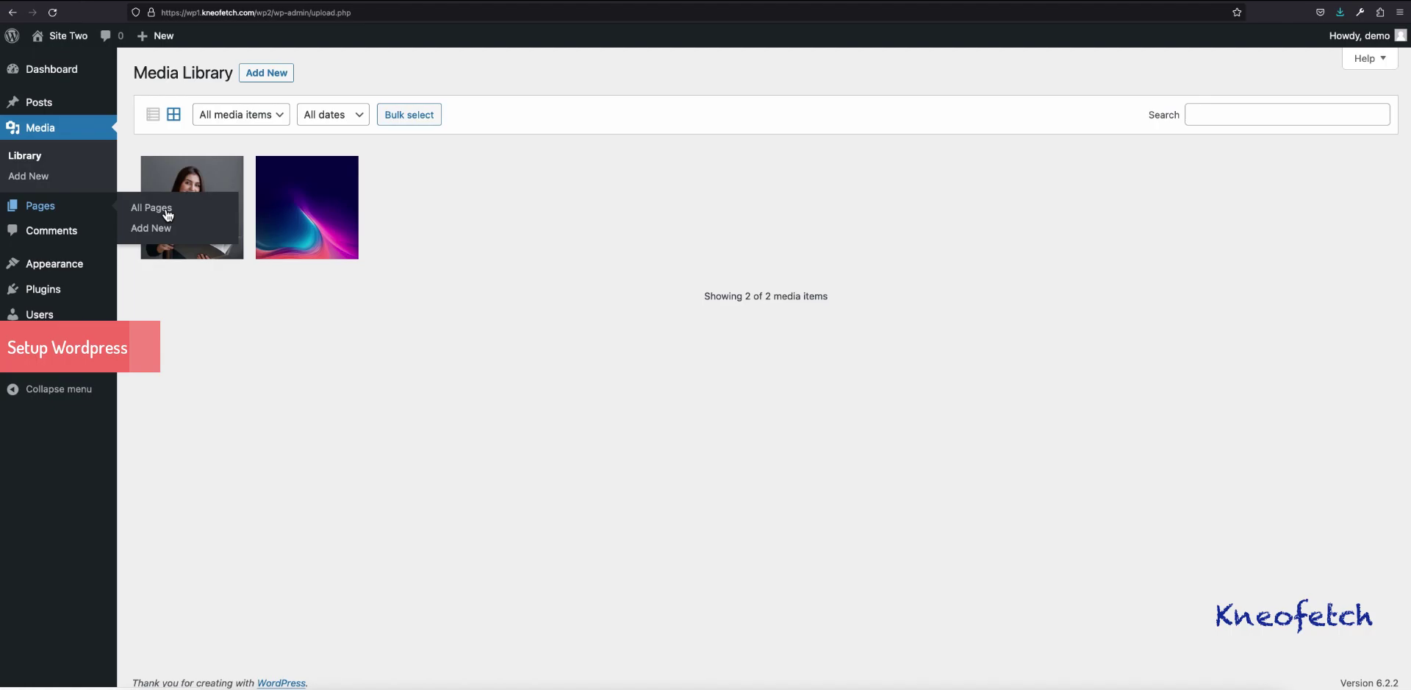
pyautogui.click(166, 209)
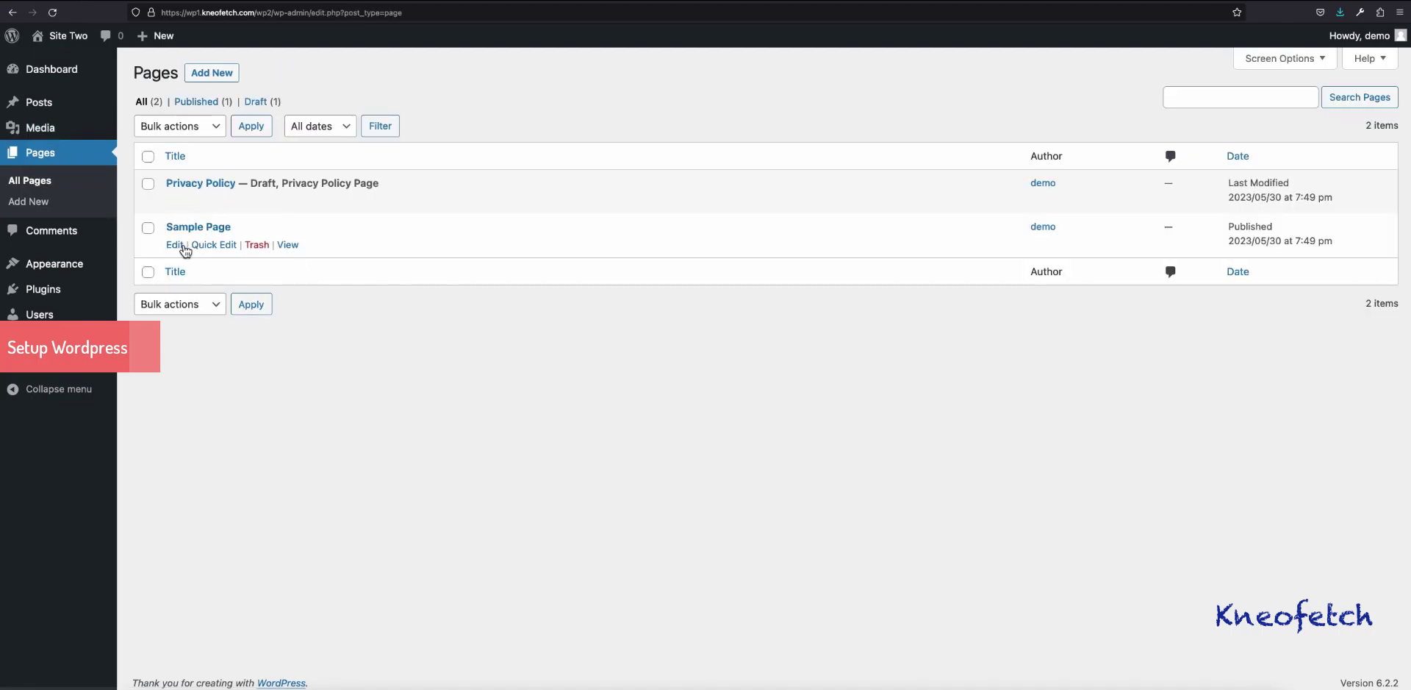
pyautogui.click(175, 245)
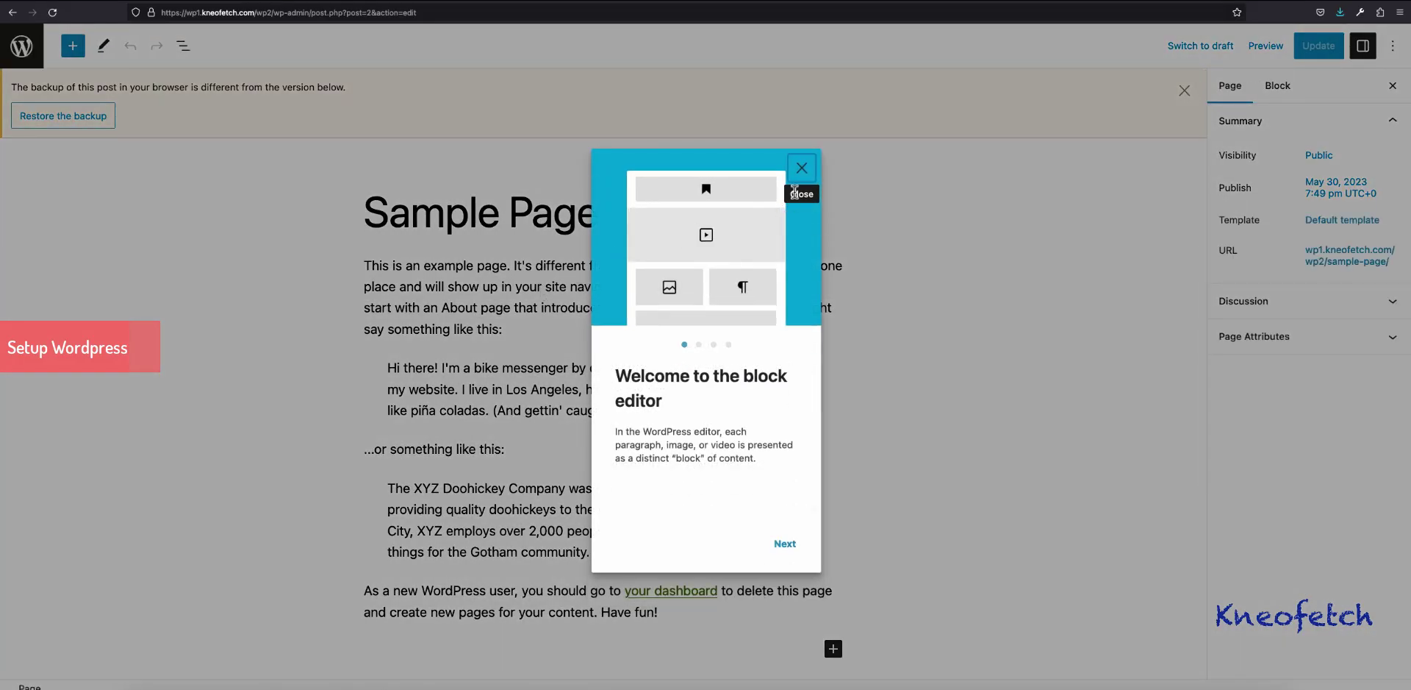
pyautogui.click(801, 170)
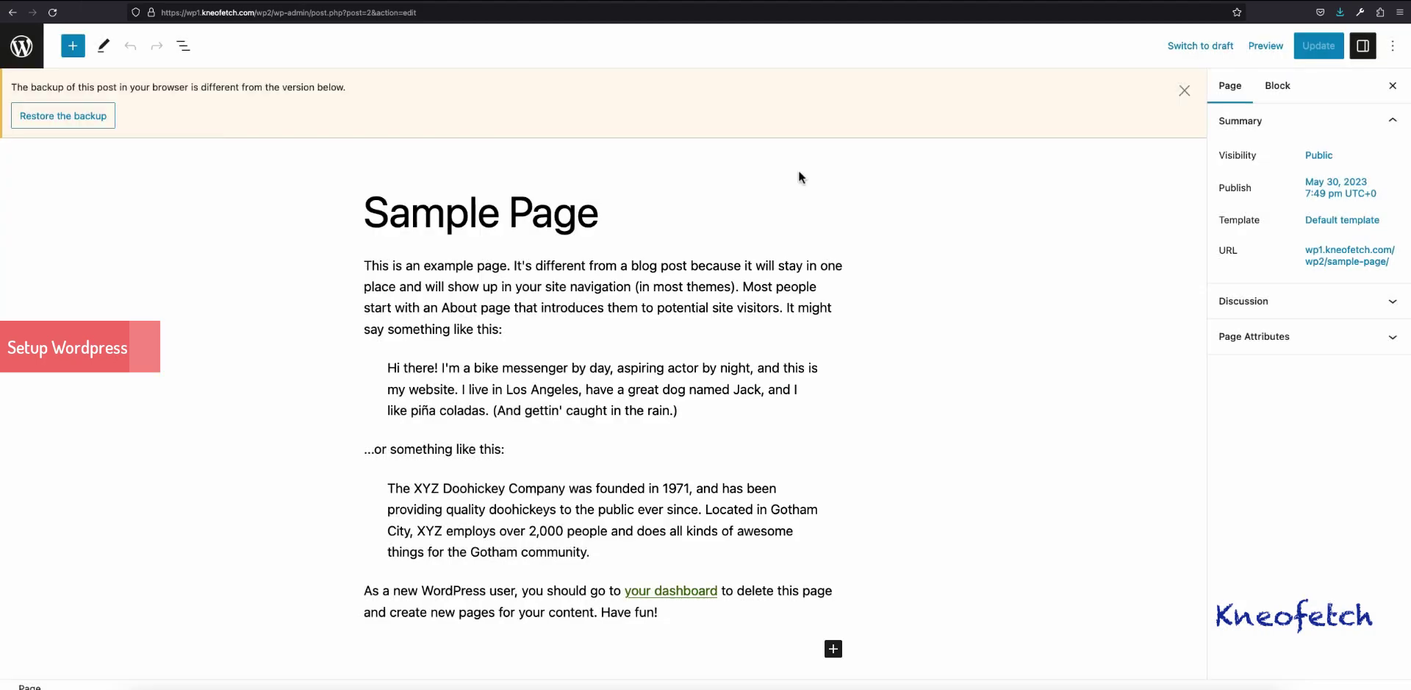
pyautogui.click(1184, 90)
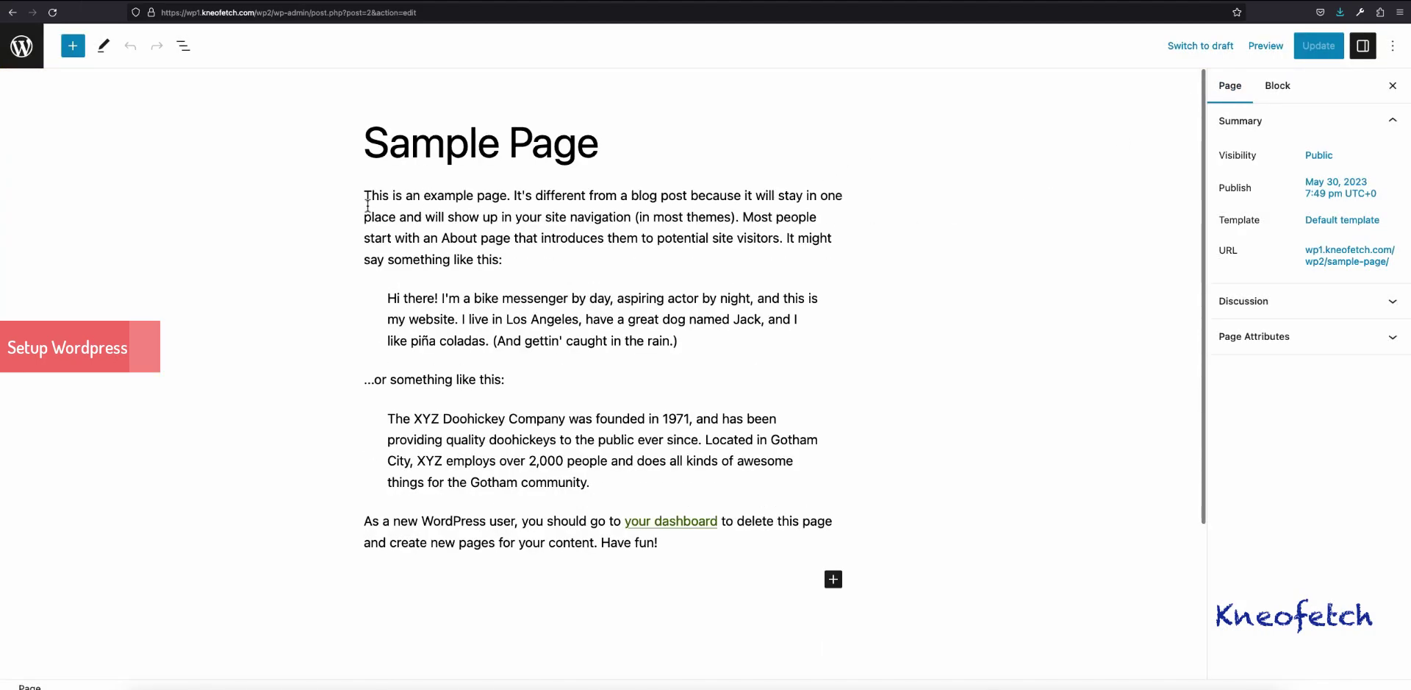
# Step: Remove the two example quotes and closing paragraphs via Remove blocks, leaving an empty block
pyautogui.click(388, 298)
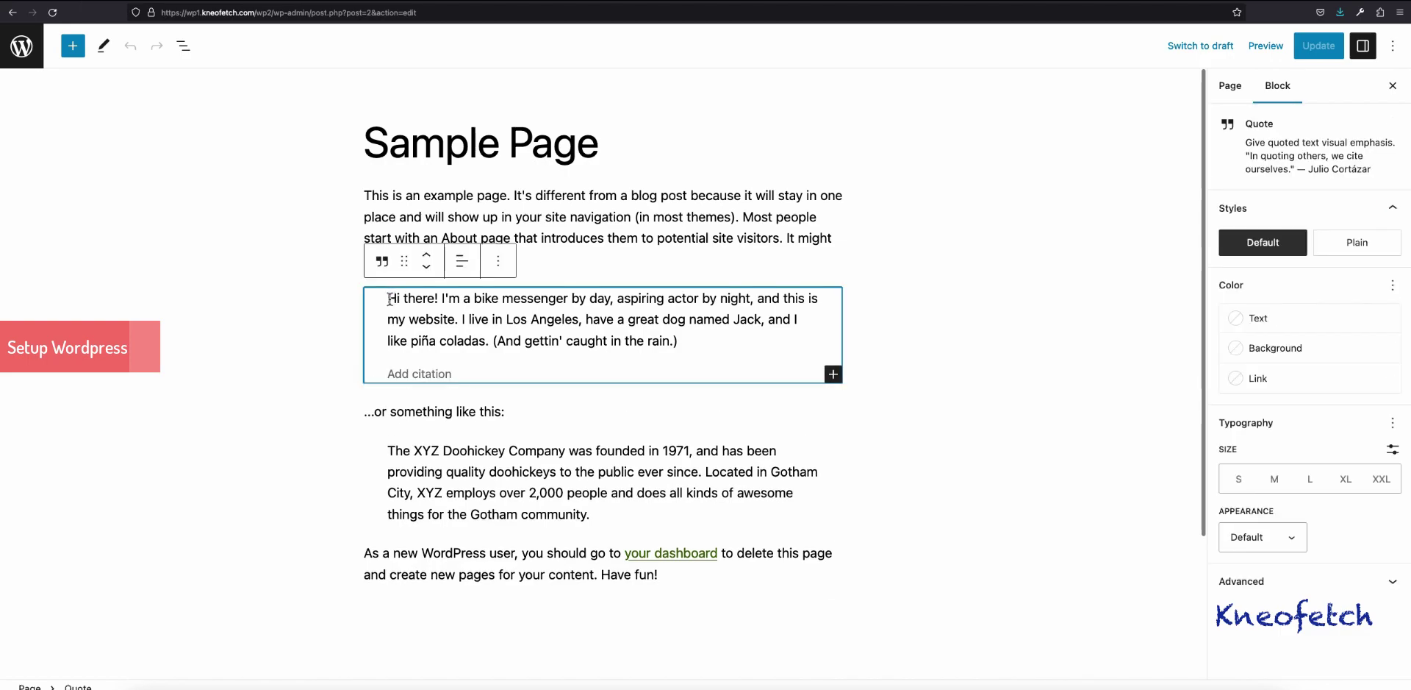
pyautogui.moveTo(388, 298); pyautogui.dragTo(663, 571)
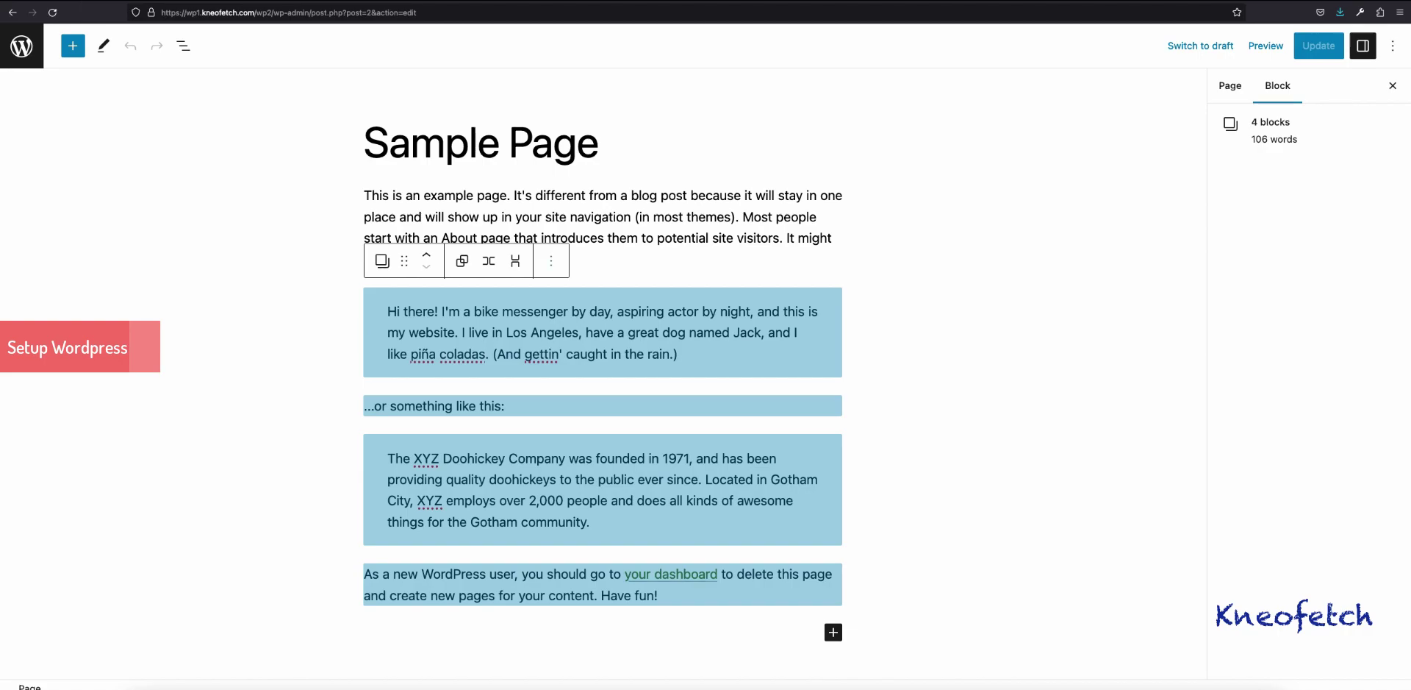
pyautogui.click(551, 261)
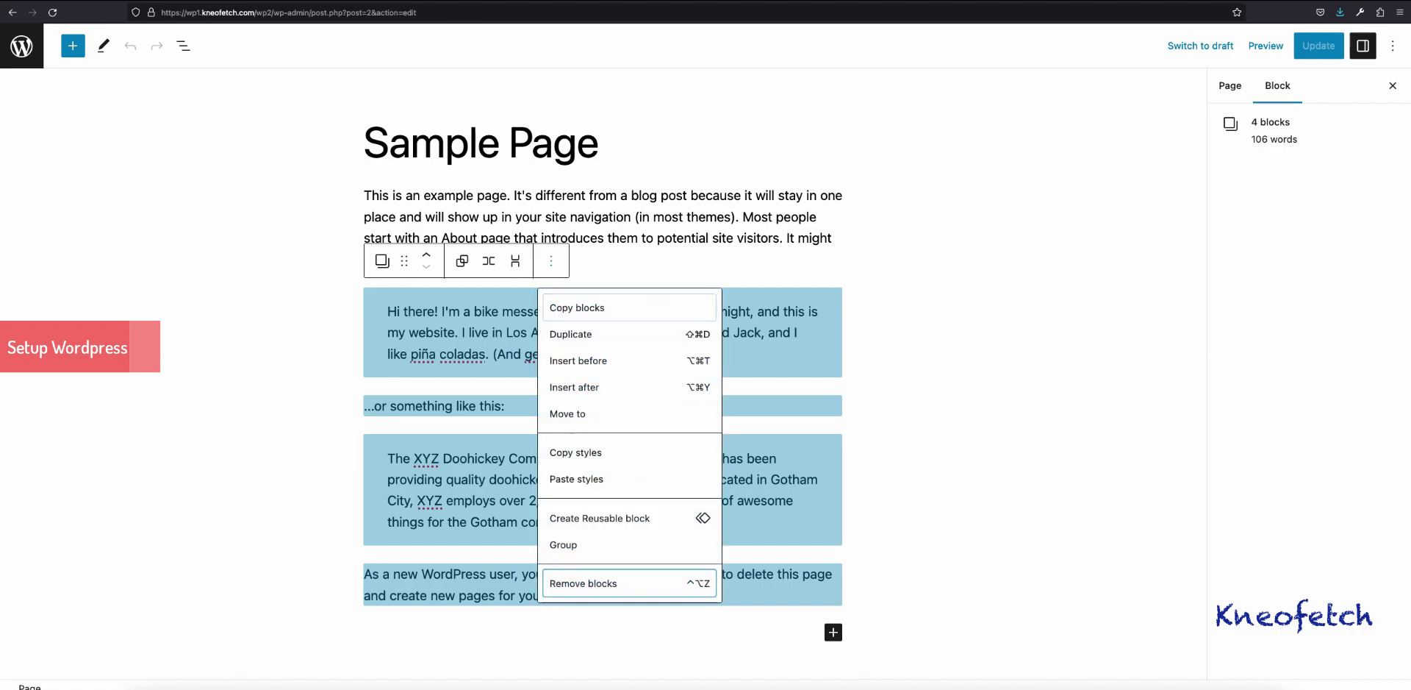
pyautogui.press('Return')
pyautogui.press('Return')
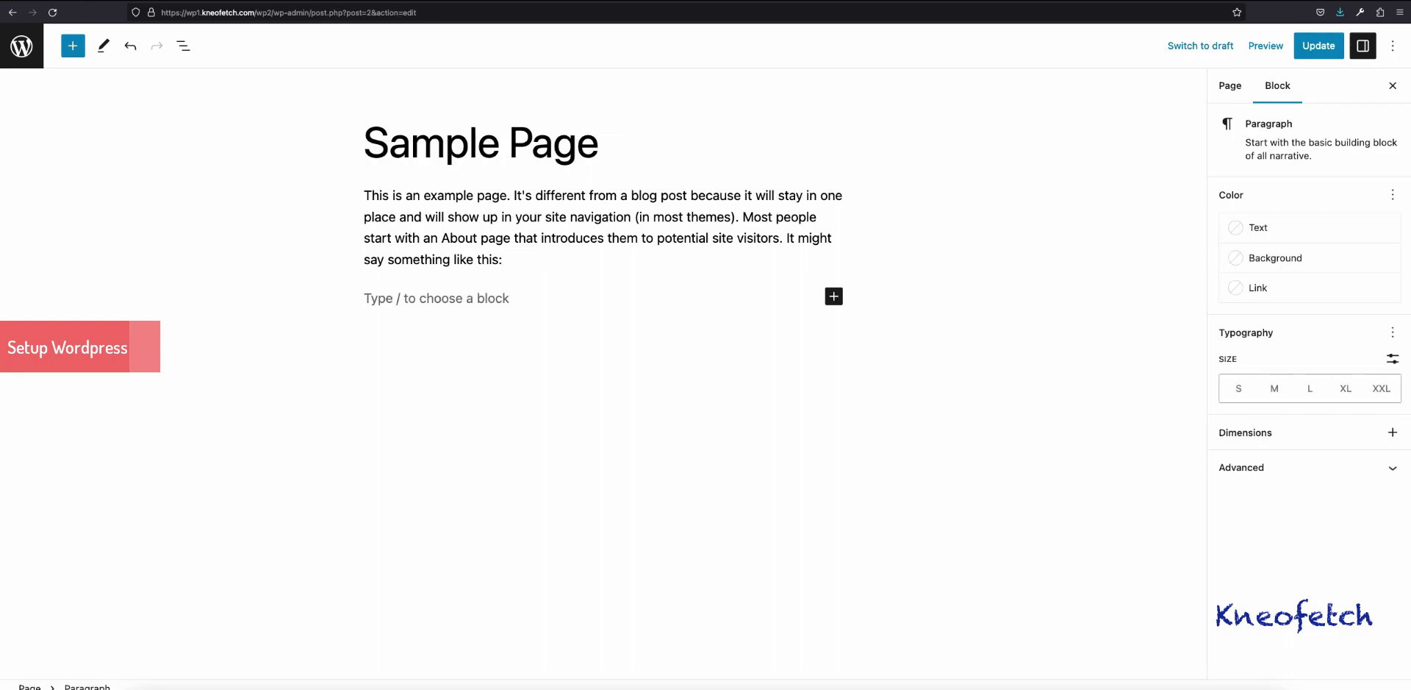
pyautogui.click(834, 295)
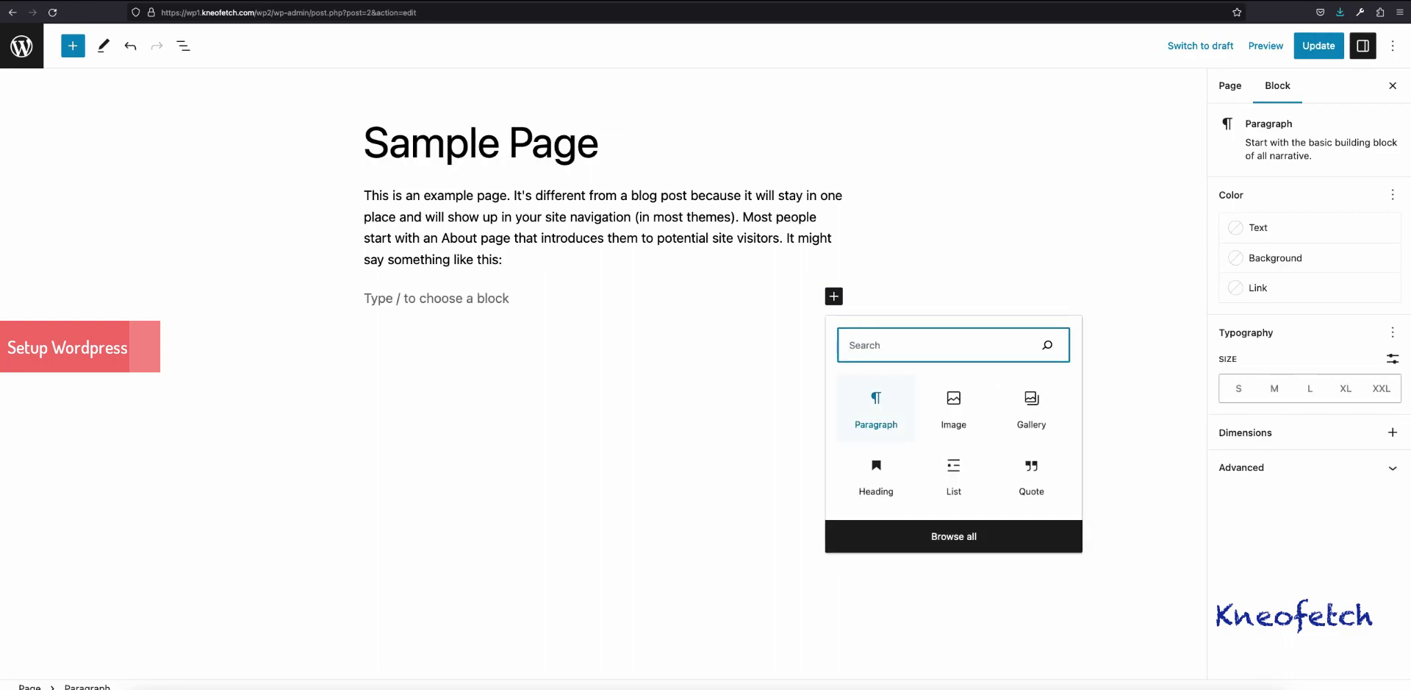
# Step: Insert the image 2 photo from the Media Library below the opening paragraph
pyautogui.press('Return')
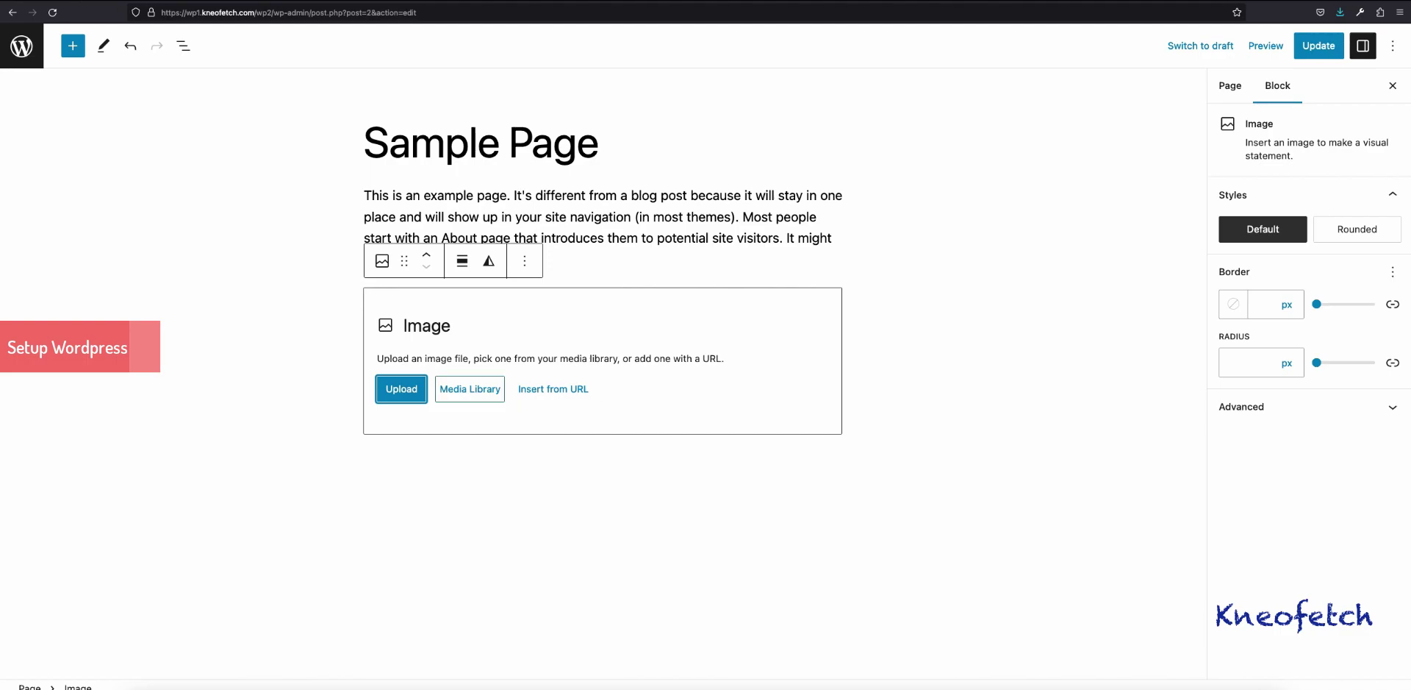
pyautogui.press('Tab')
pyautogui.press('Return')
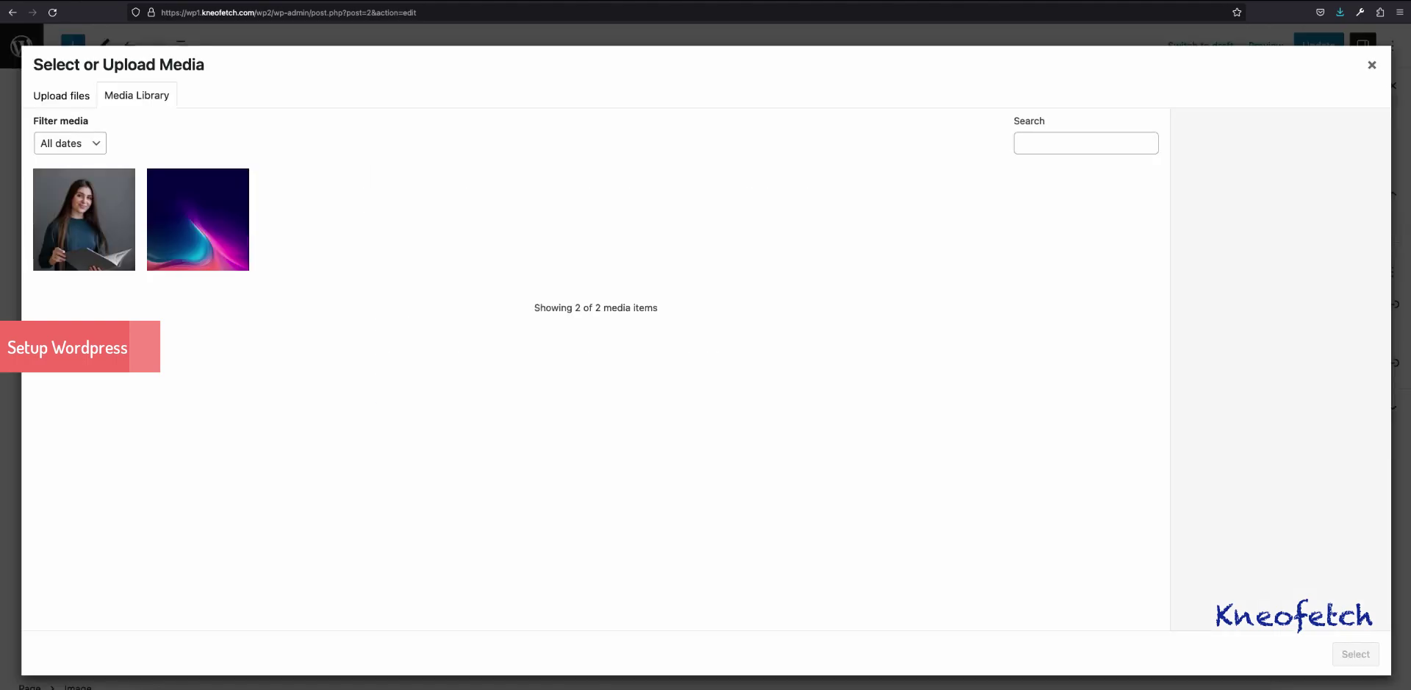
pyautogui.press('Return')
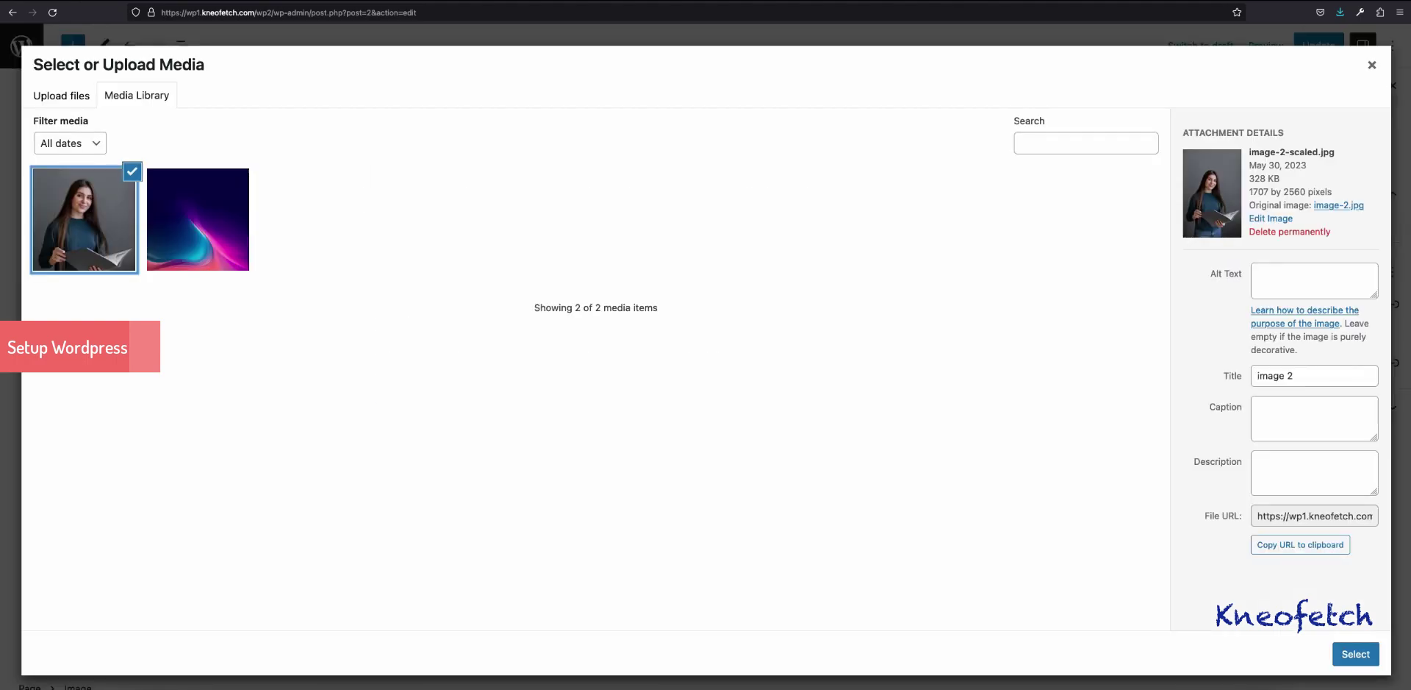
pyautogui.press('Return')
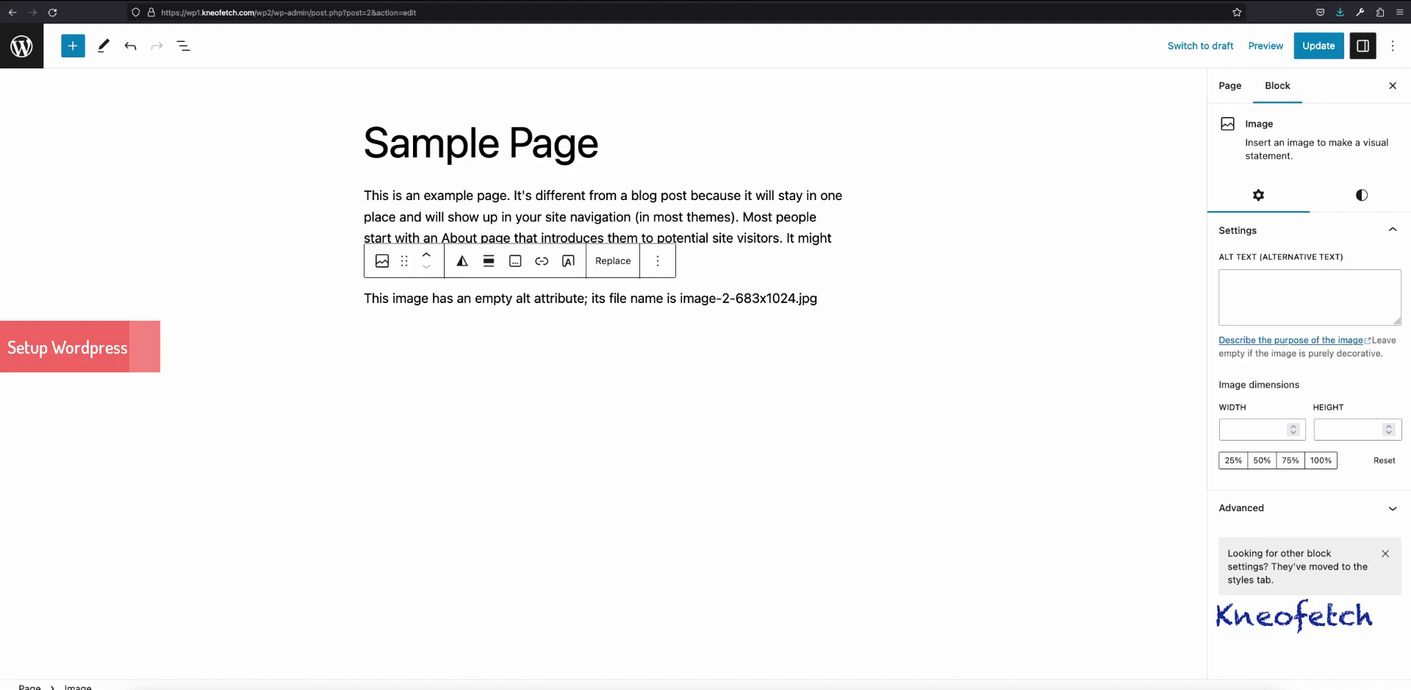
# Step: Give the image the alt text 'beautiful image' and try to update the page
pyautogui.click(1226, 280)
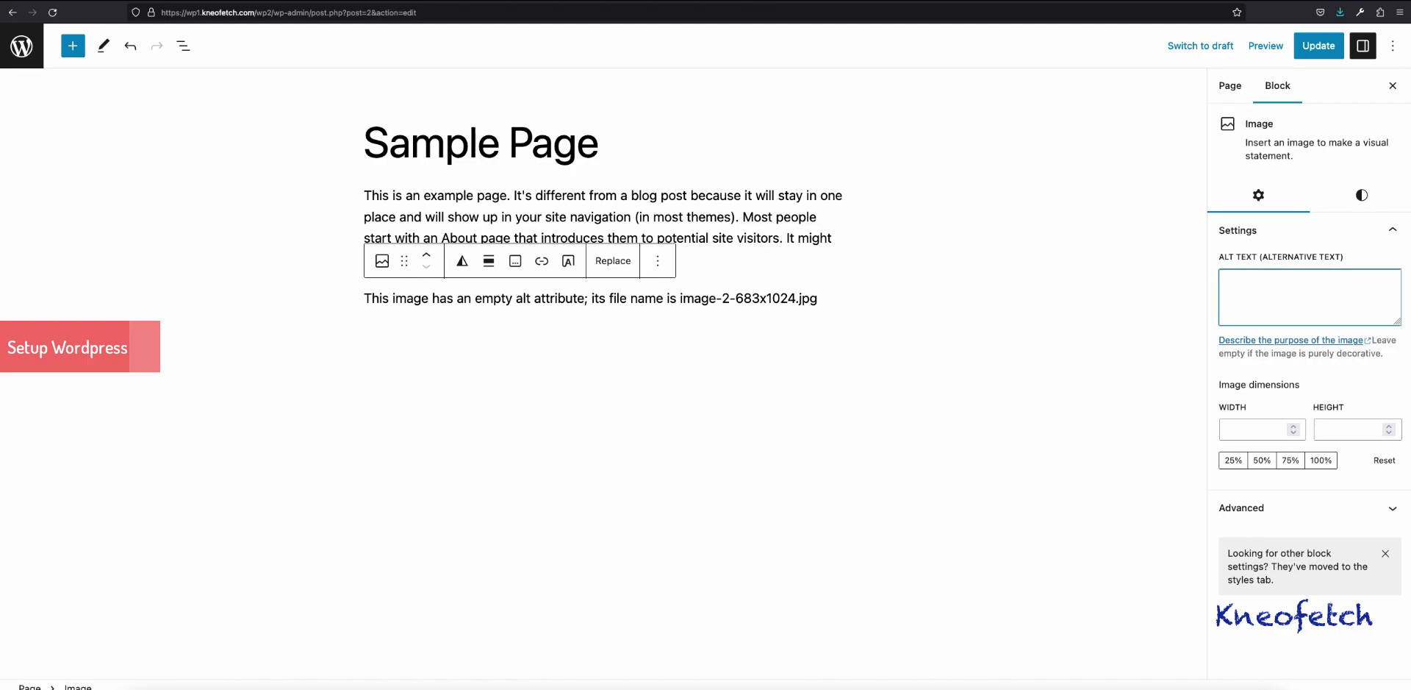
pyautogui.write('beautiful image')
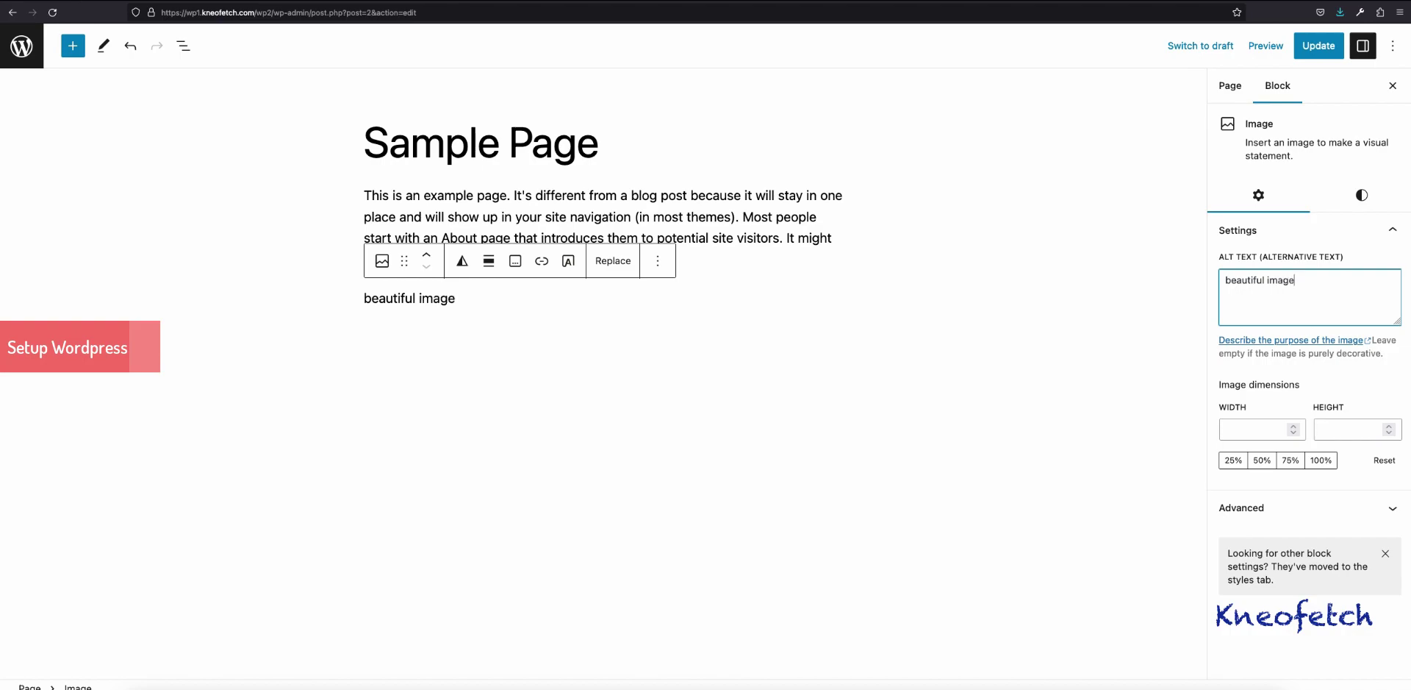
pyautogui.click(1318, 45)
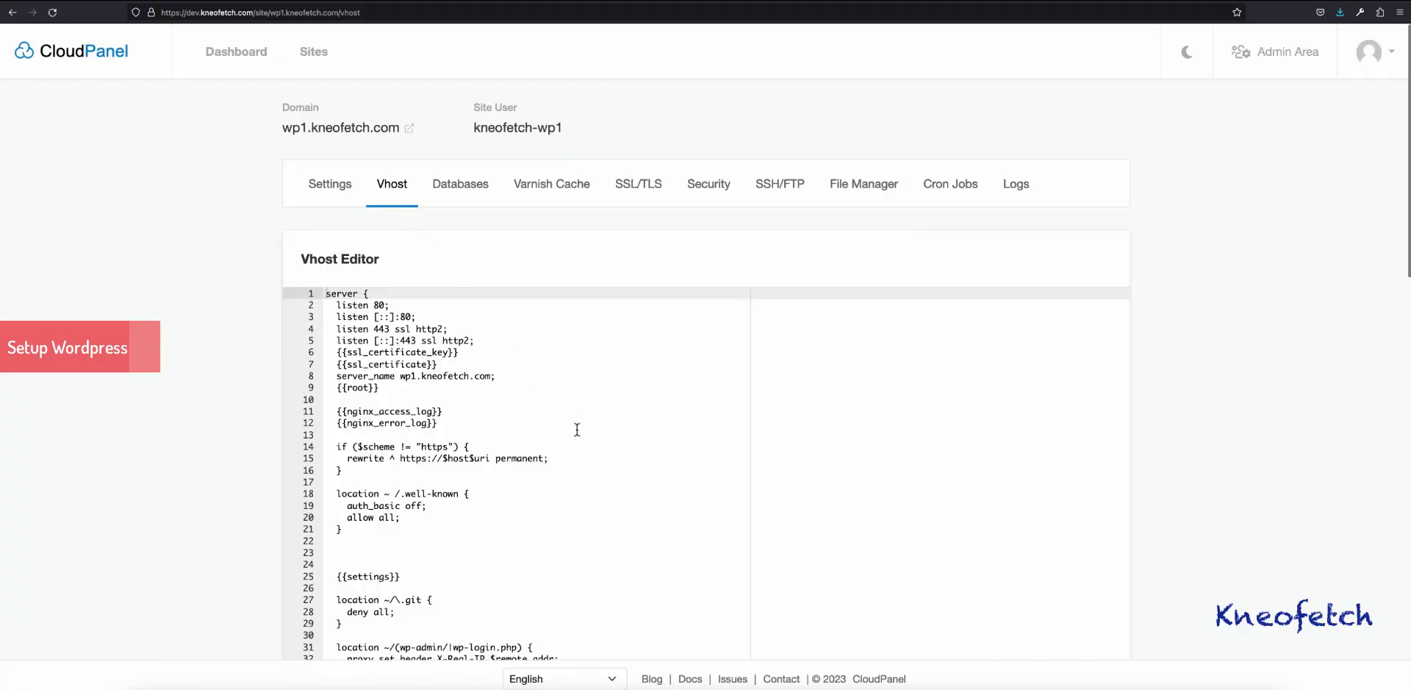
# Step: Paste the location /wp2/ block at line 23 of the wp1.kneofetch.com vhost and save it
pyautogui.scroll(-1, 567, 455)
pyautogui.scroll(-1, 567, 452)
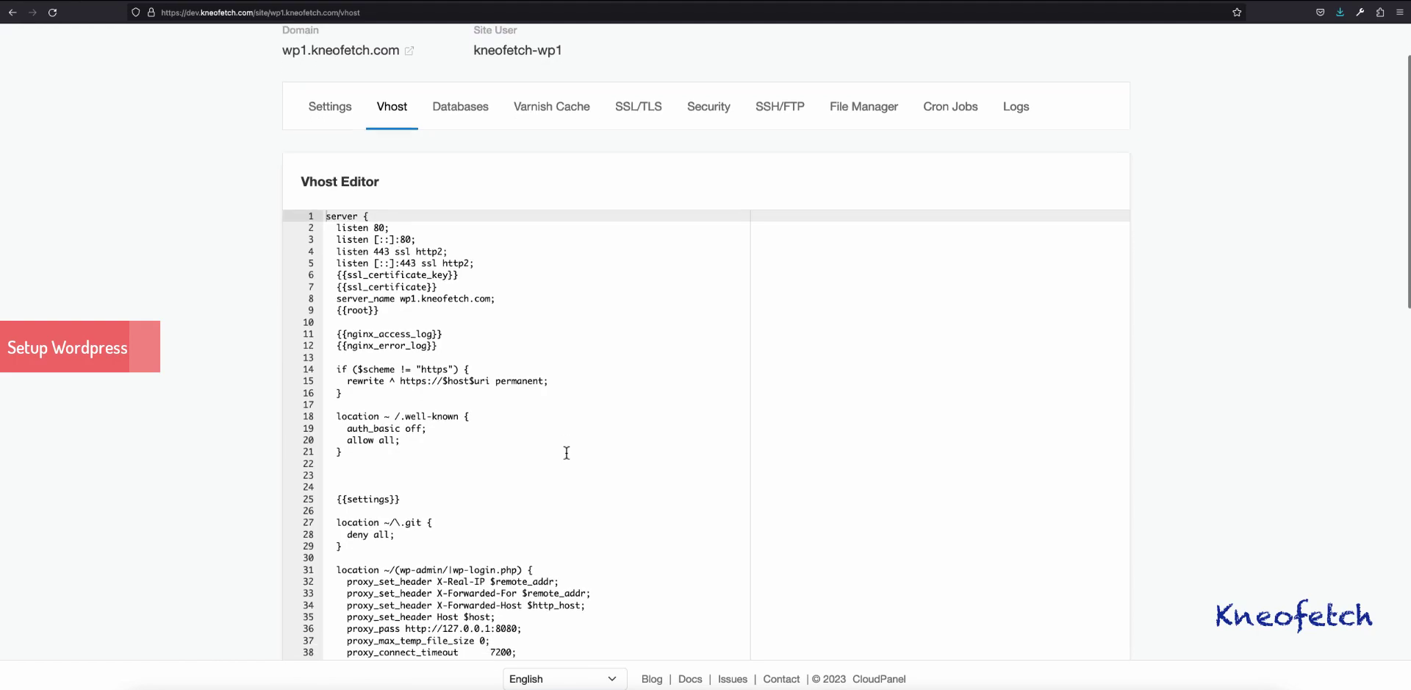
pyautogui.click(341, 467)
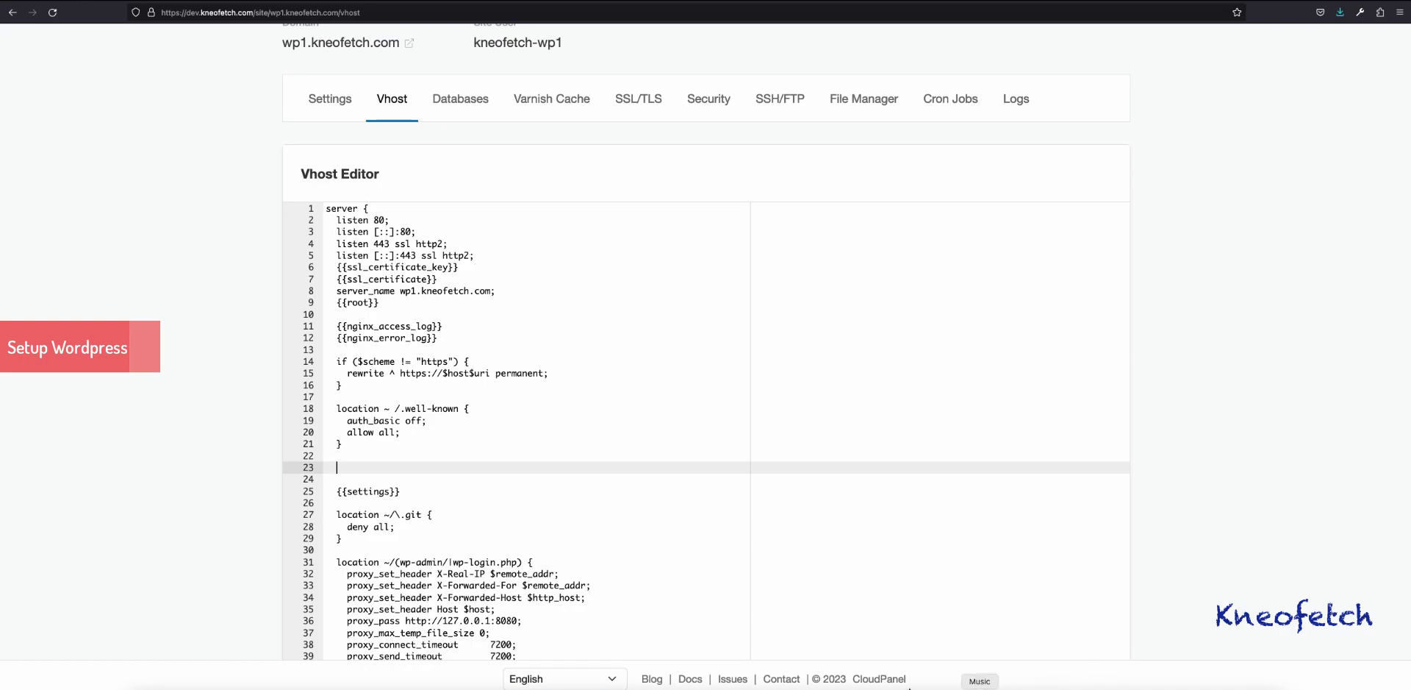
pyautogui.press('super+v')
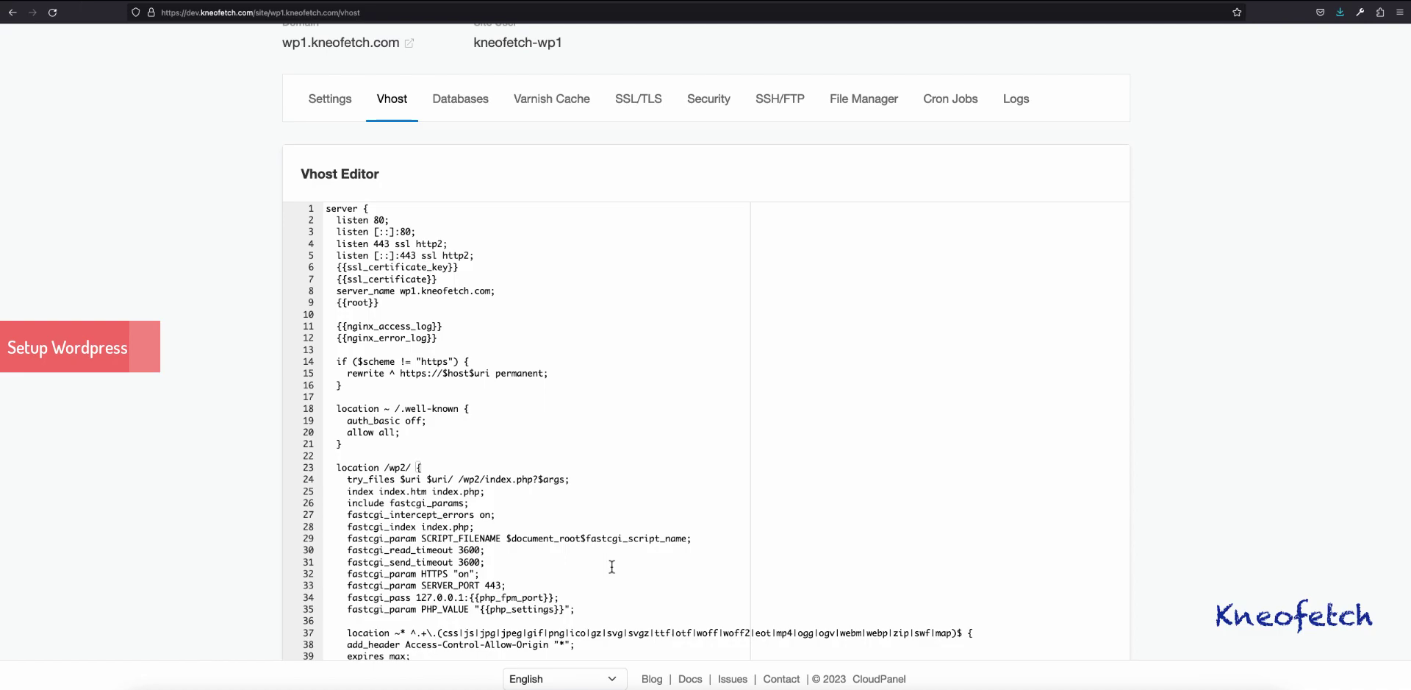
pyautogui.scroll(-3, 671, 530)
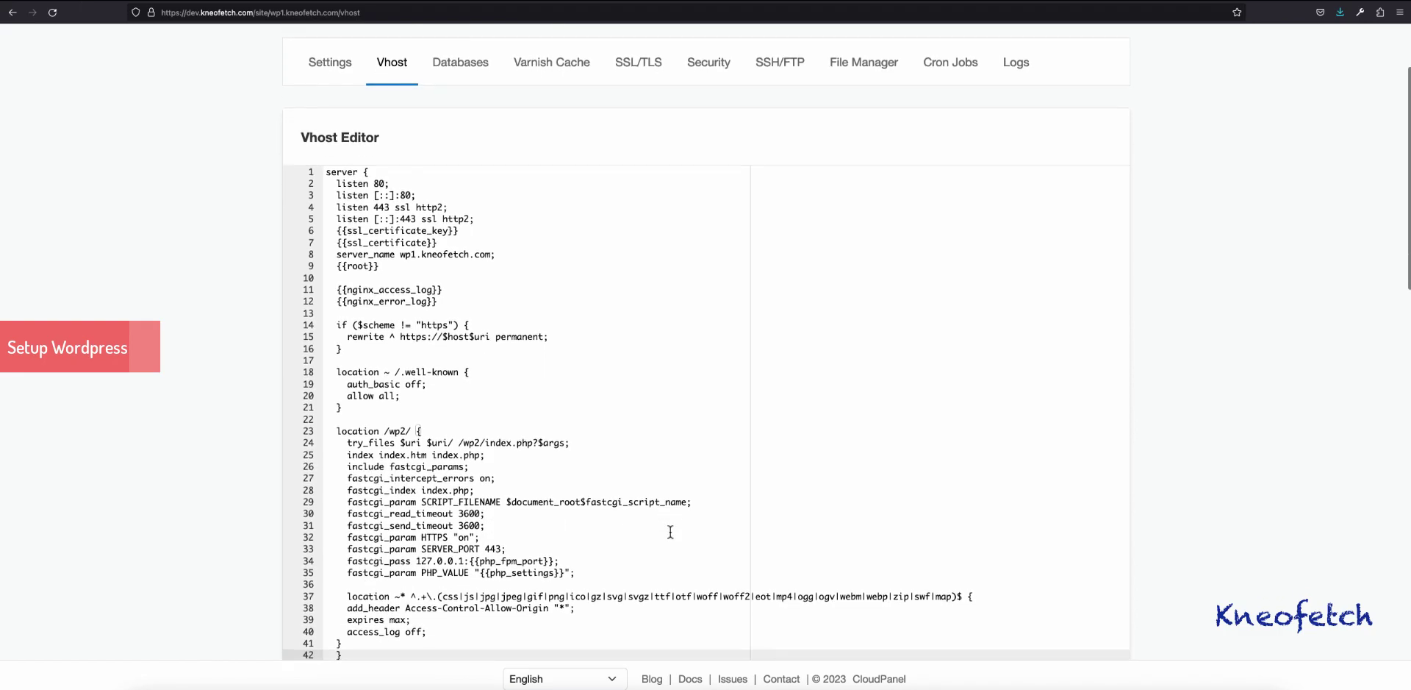
pyautogui.click(539, 412)
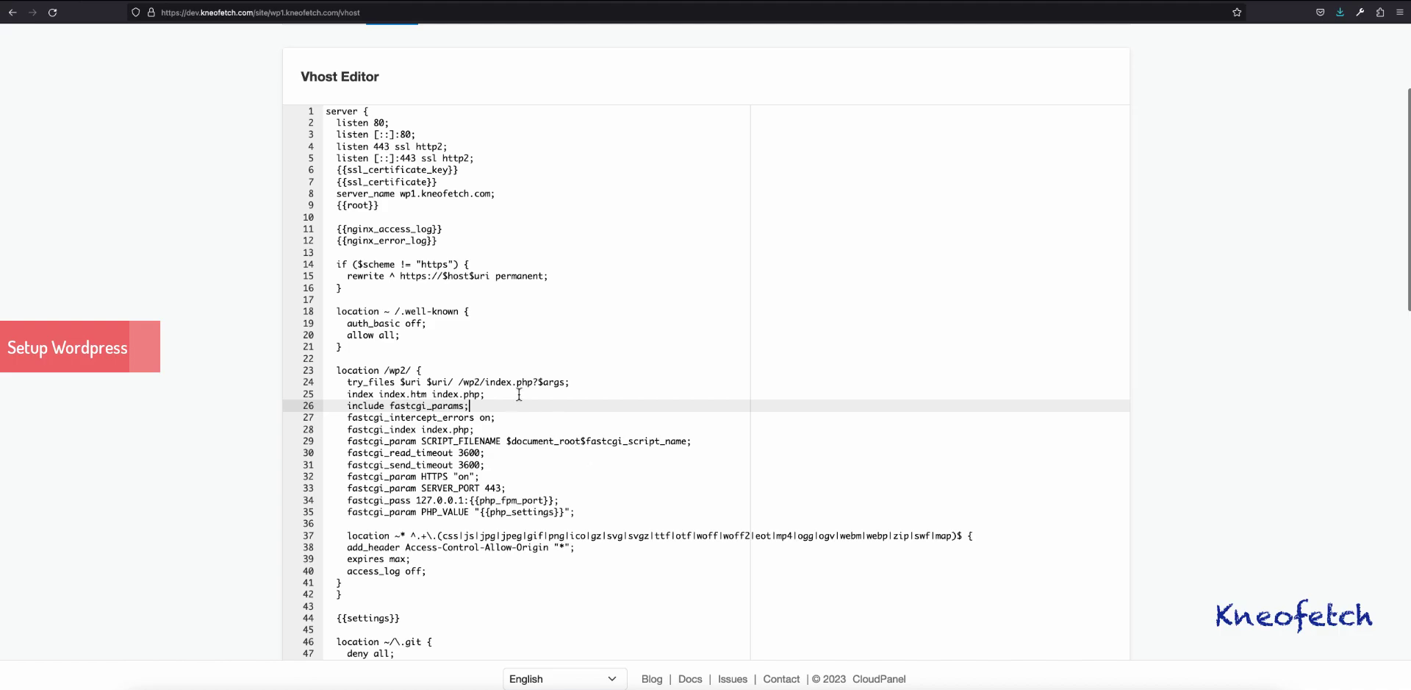
pyautogui.scroll(-6, 470, 542)
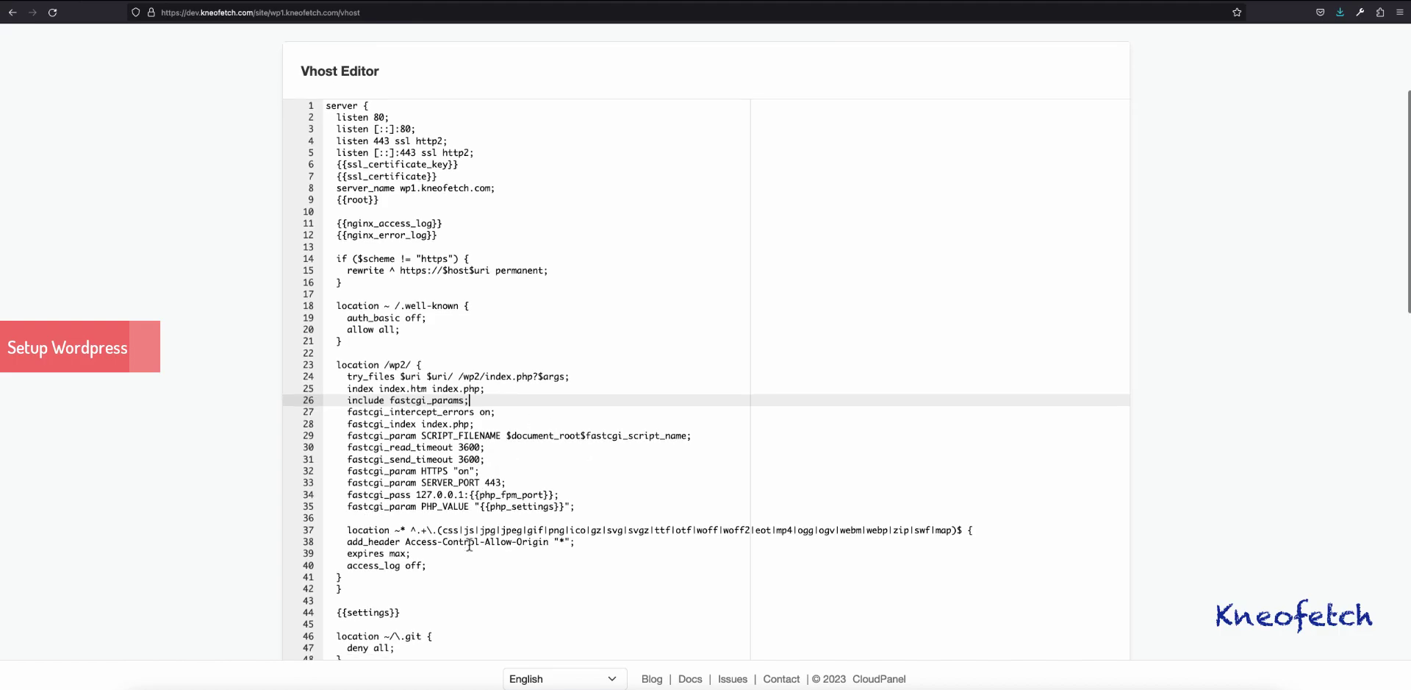
pyautogui.scroll(-20, 844, 531)
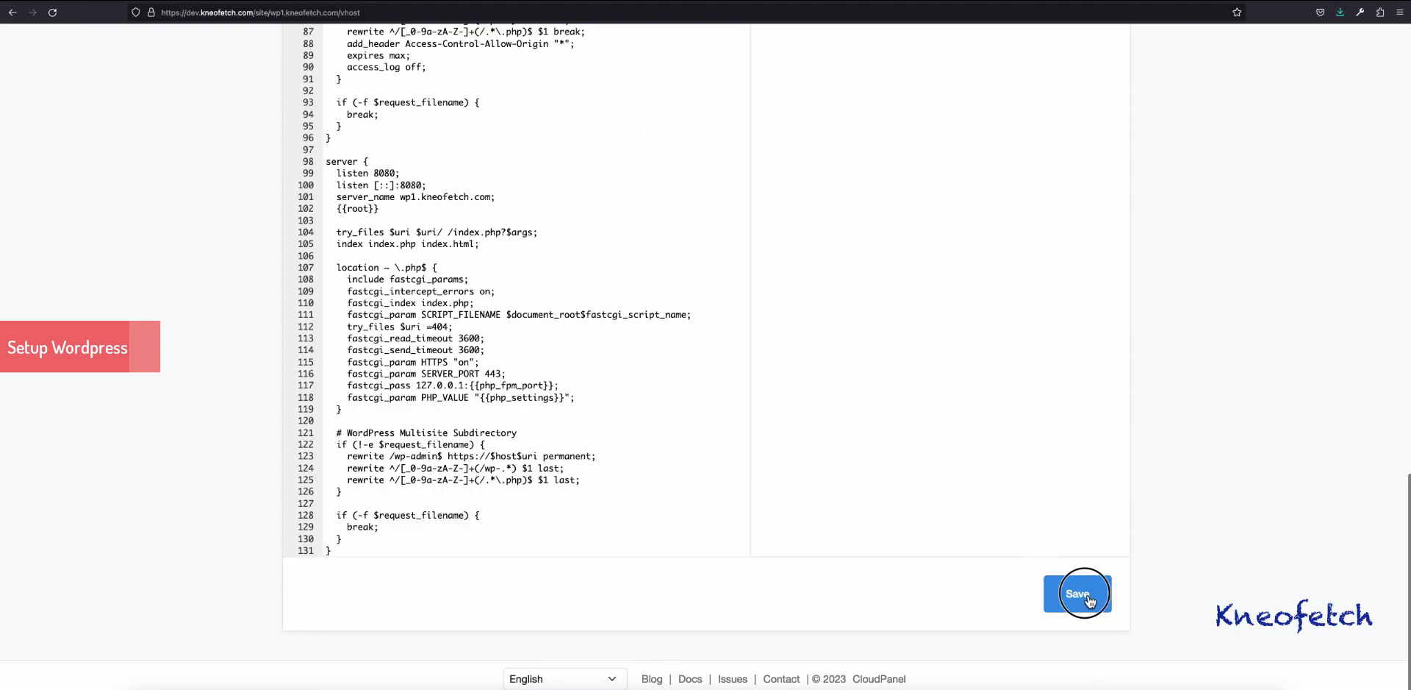
pyautogui.click(1081, 595)
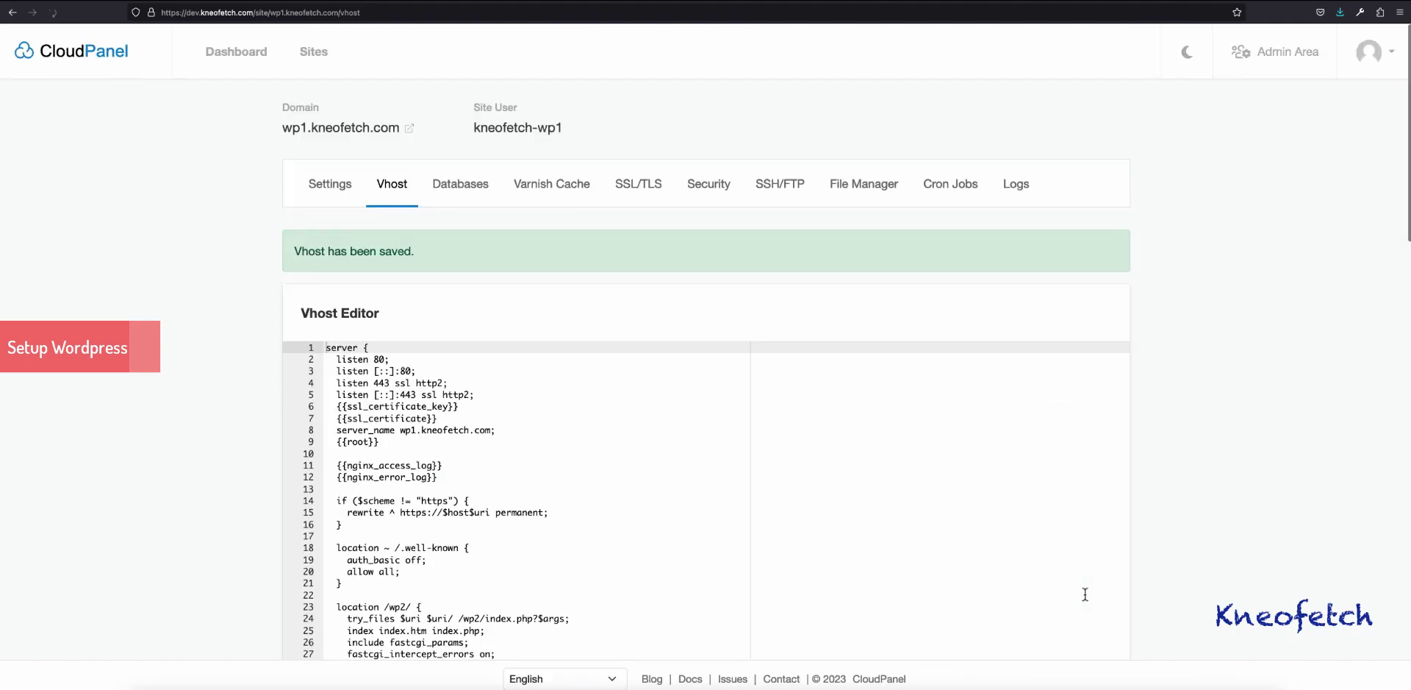
# Step: Open the live Sample Page in a new tab, confirm /wp2/sample-page/ loads, then reopen its editor
pyautogui.click(397, 3)
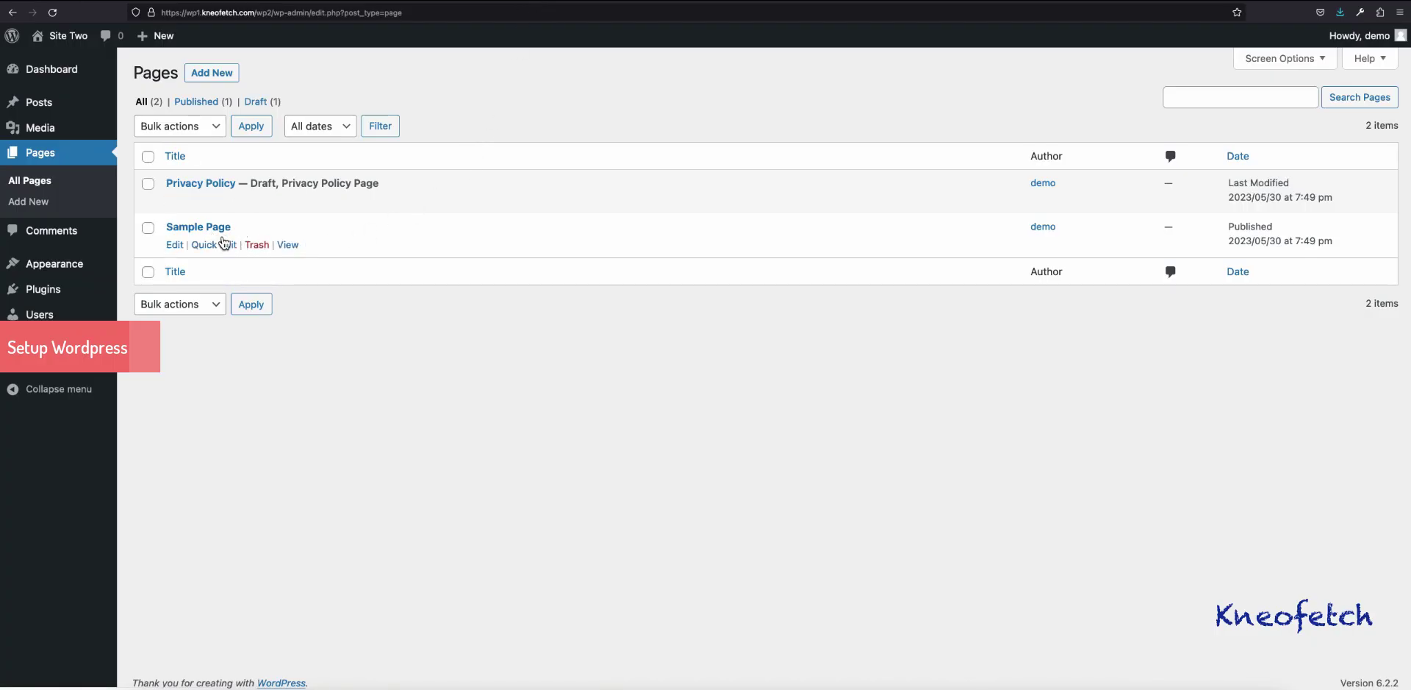
pyautogui.rightClick(297, 250)
pyautogui.click(316, 248)
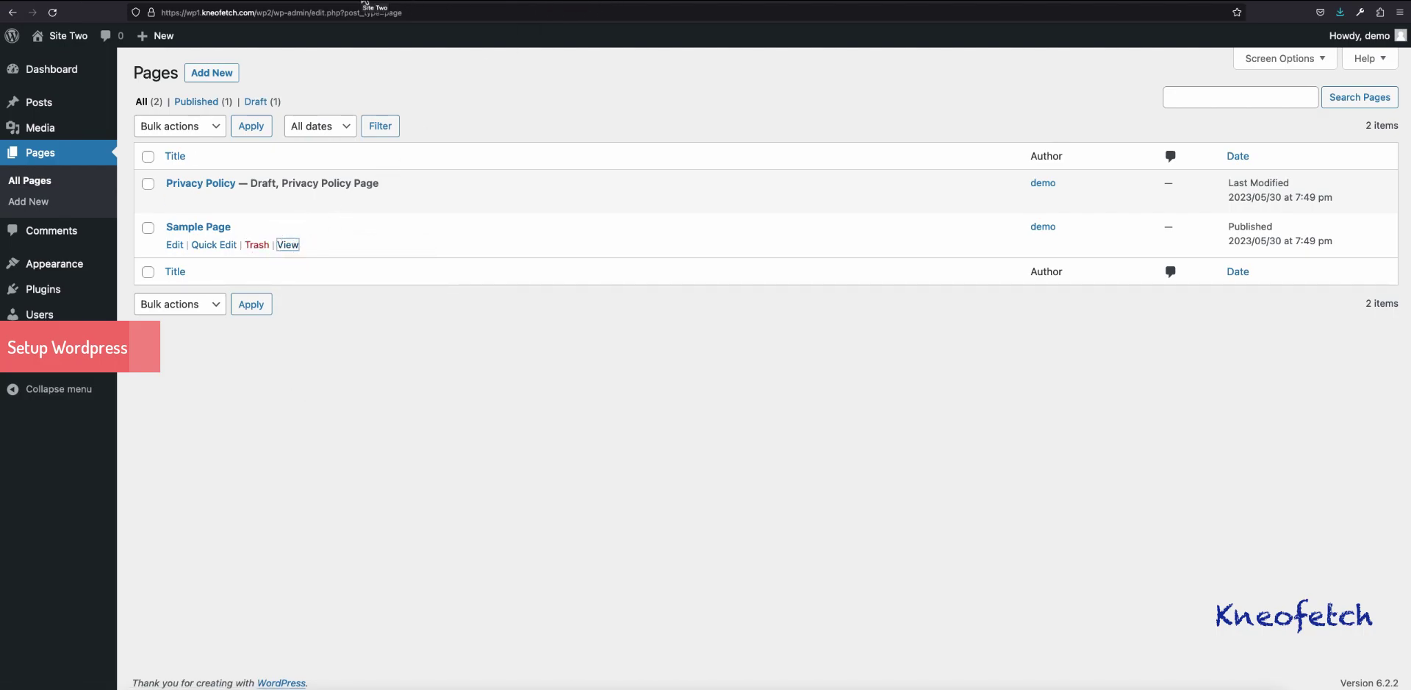
pyautogui.click(649, 5)
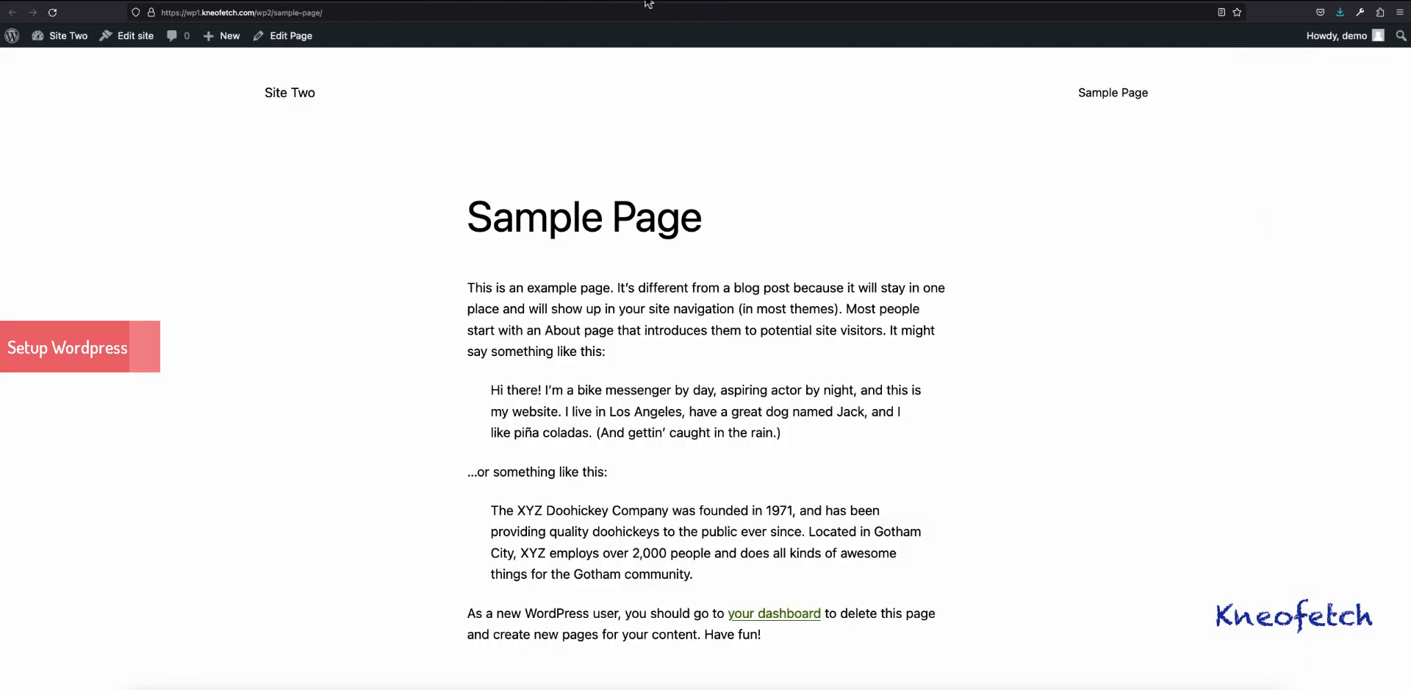
pyautogui.scroll(-4, 717, 410)
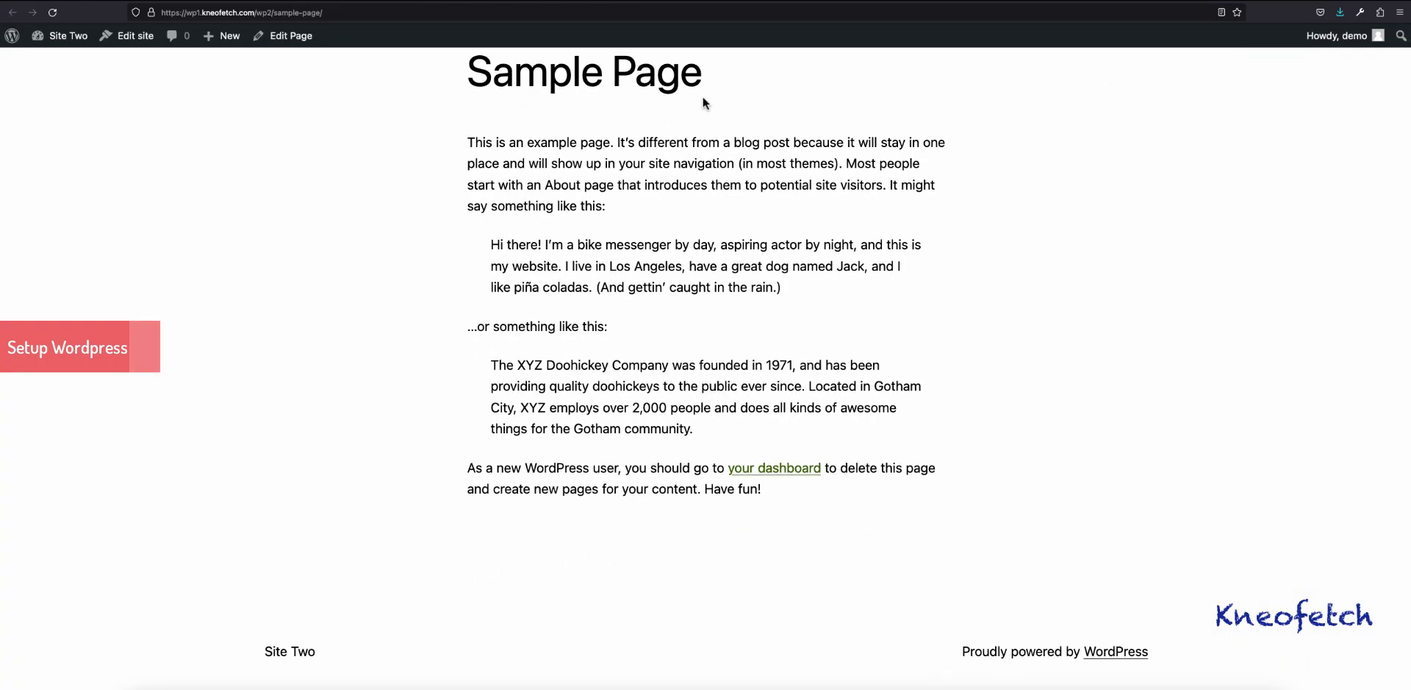
pyautogui.click(703, 5)
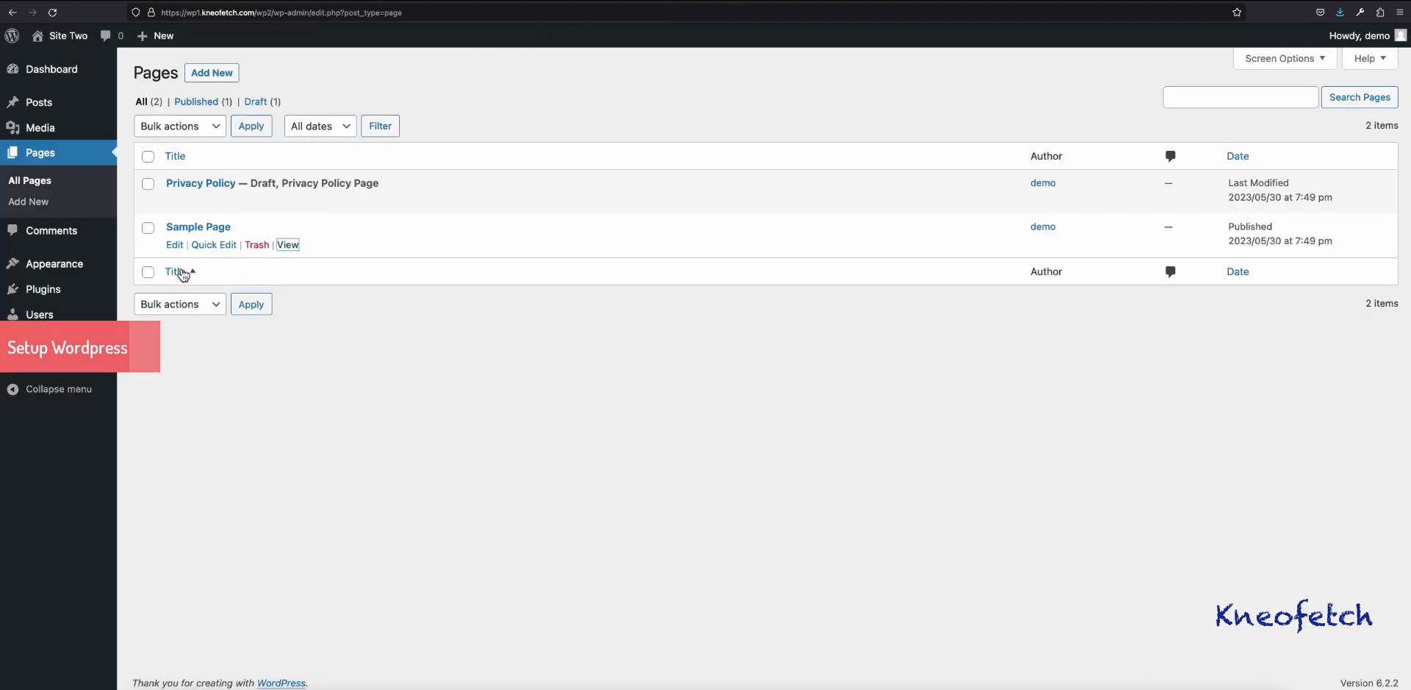
pyautogui.click(175, 245)
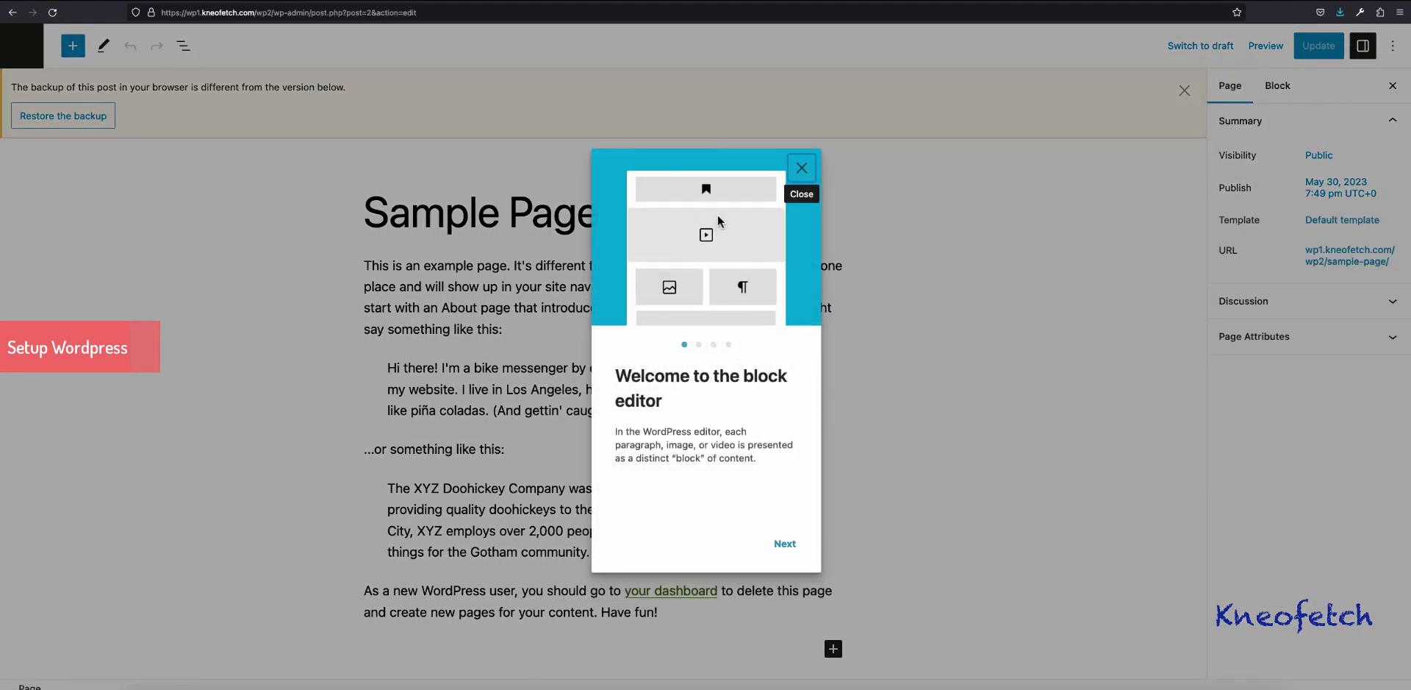
# Step: Dismiss the editor notices and remove the four blocks below the opening paragraph, leaving an empty block
pyautogui.click(801, 168)
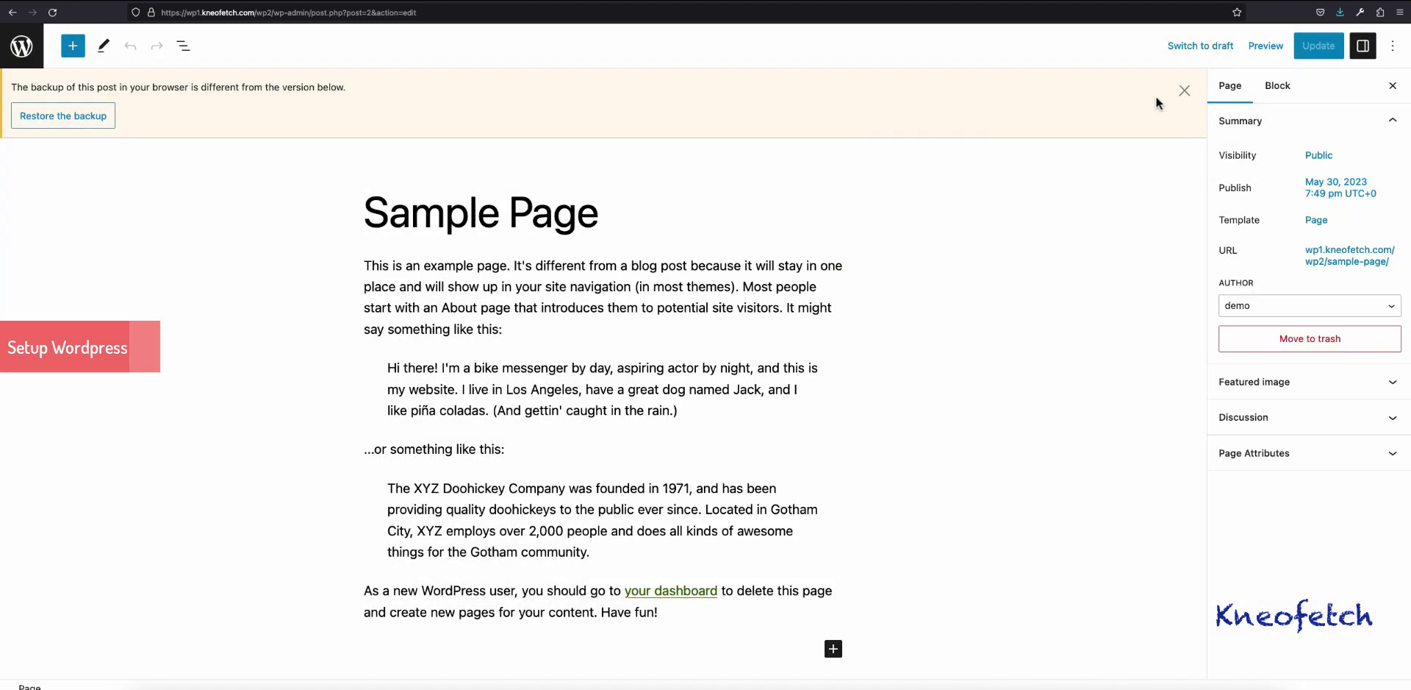
pyautogui.click(1185, 90)
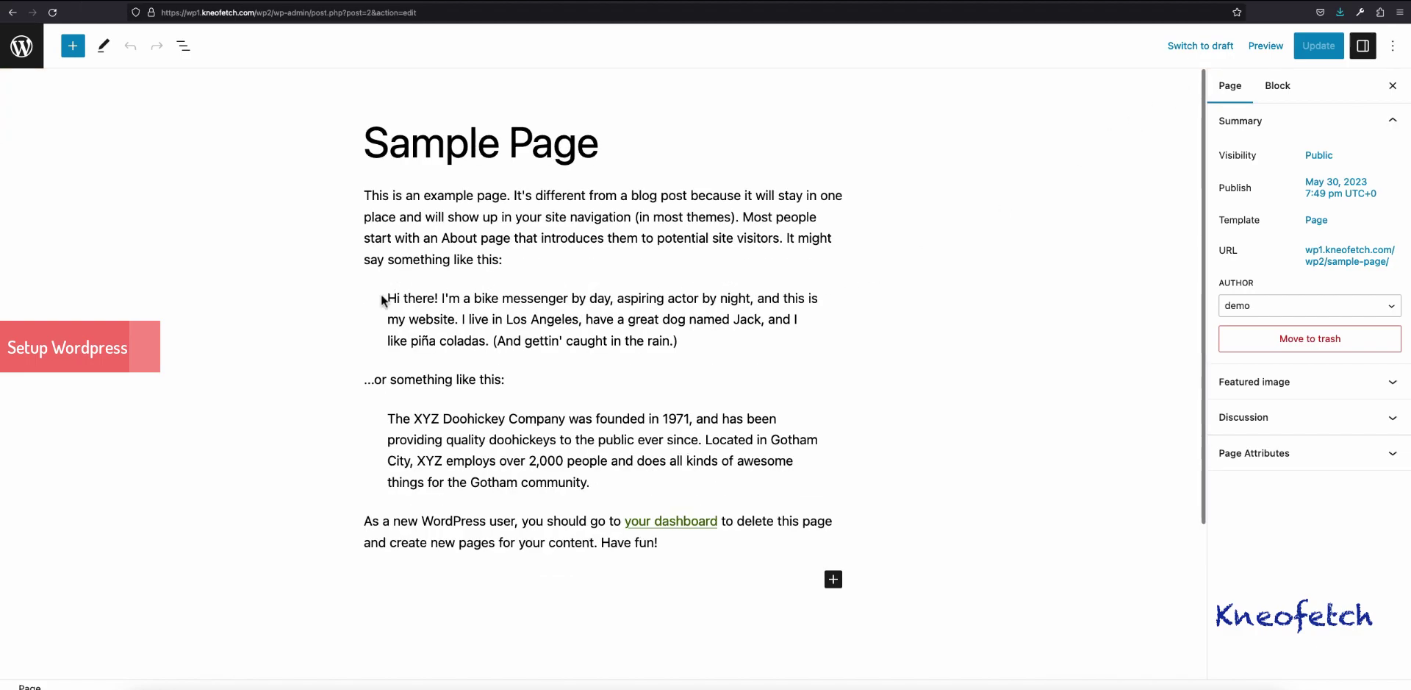
pyautogui.moveTo(388, 298); pyautogui.dragTo(772, 576)
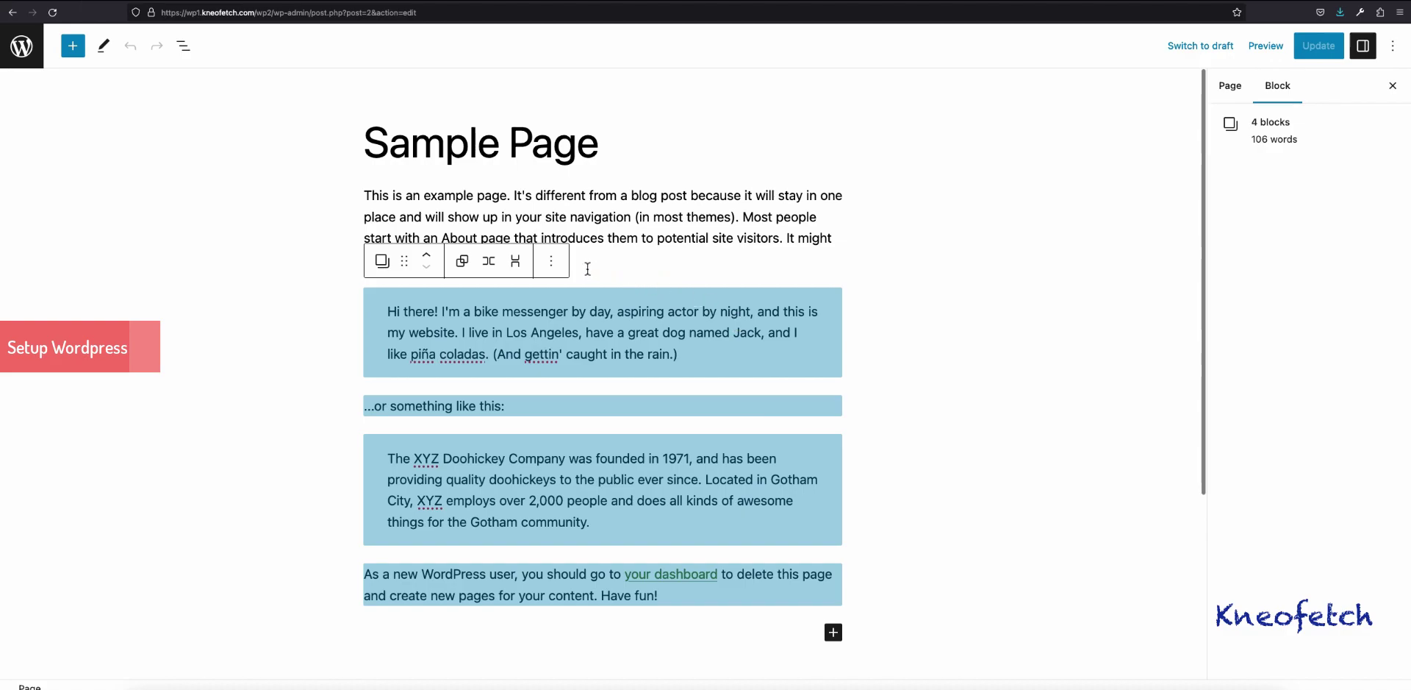
pyautogui.click(552, 261)
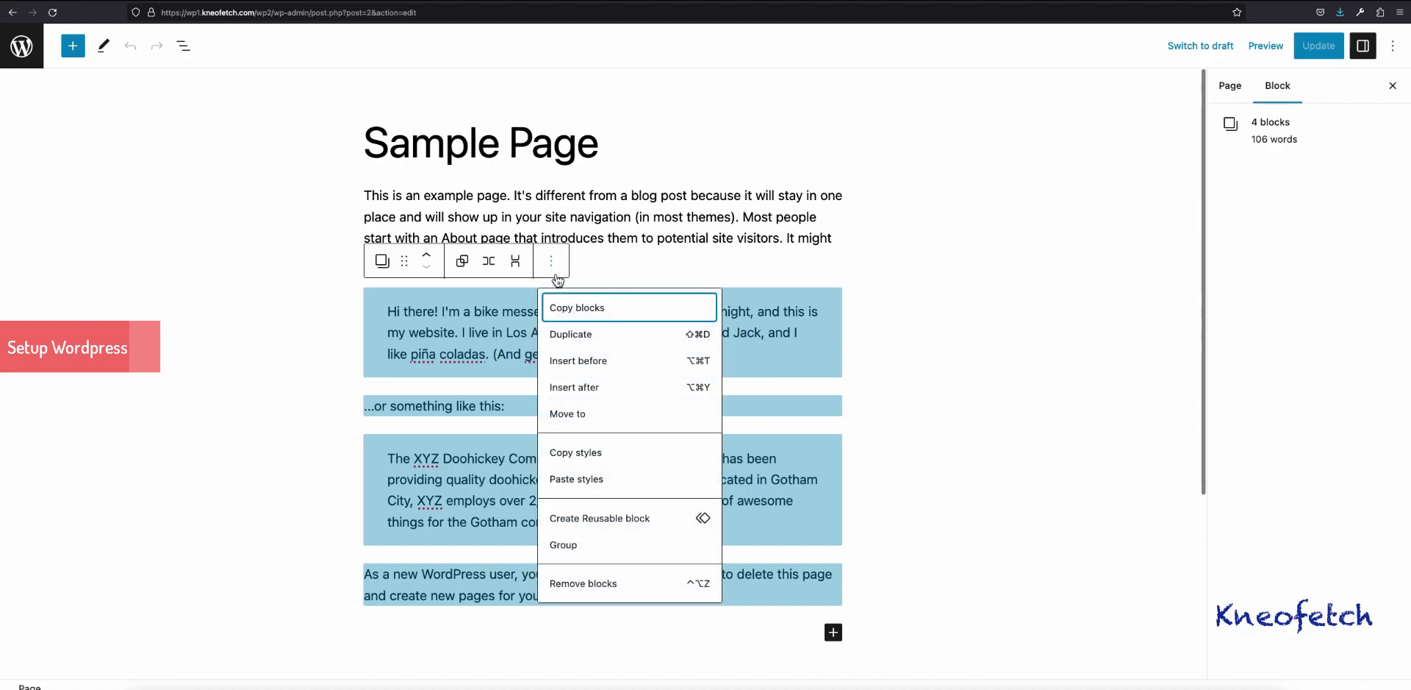
pyautogui.click(583, 585)
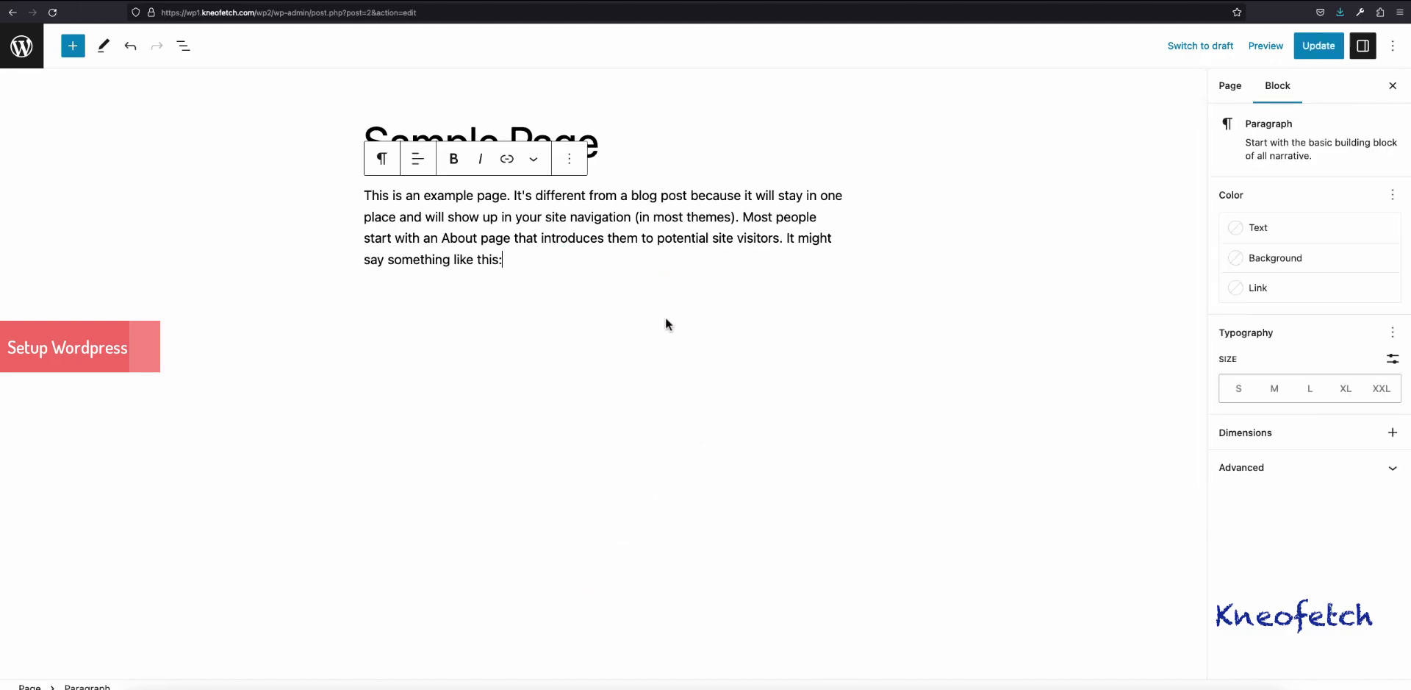
pyautogui.press('Return')
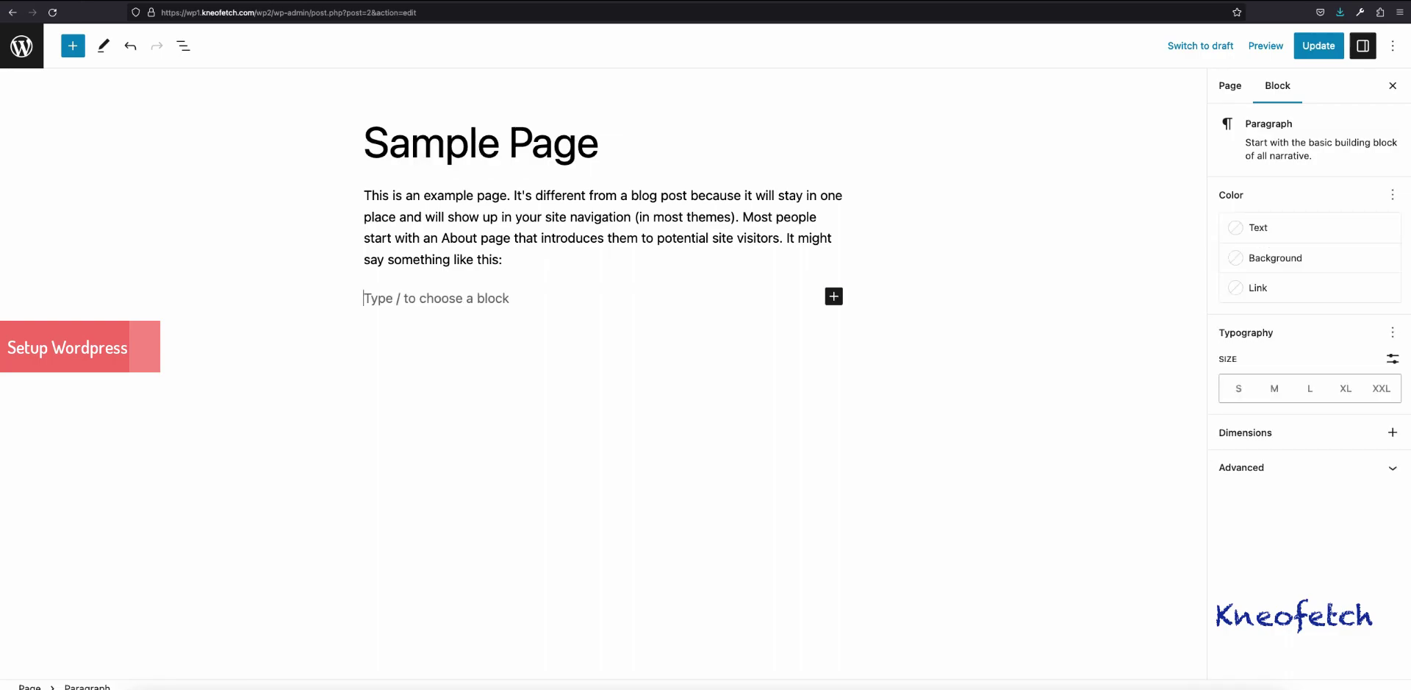
# Step: Turn the empty block into an Image block holding the woman-with-book photo from the Media Library
pyautogui.click(833, 297)
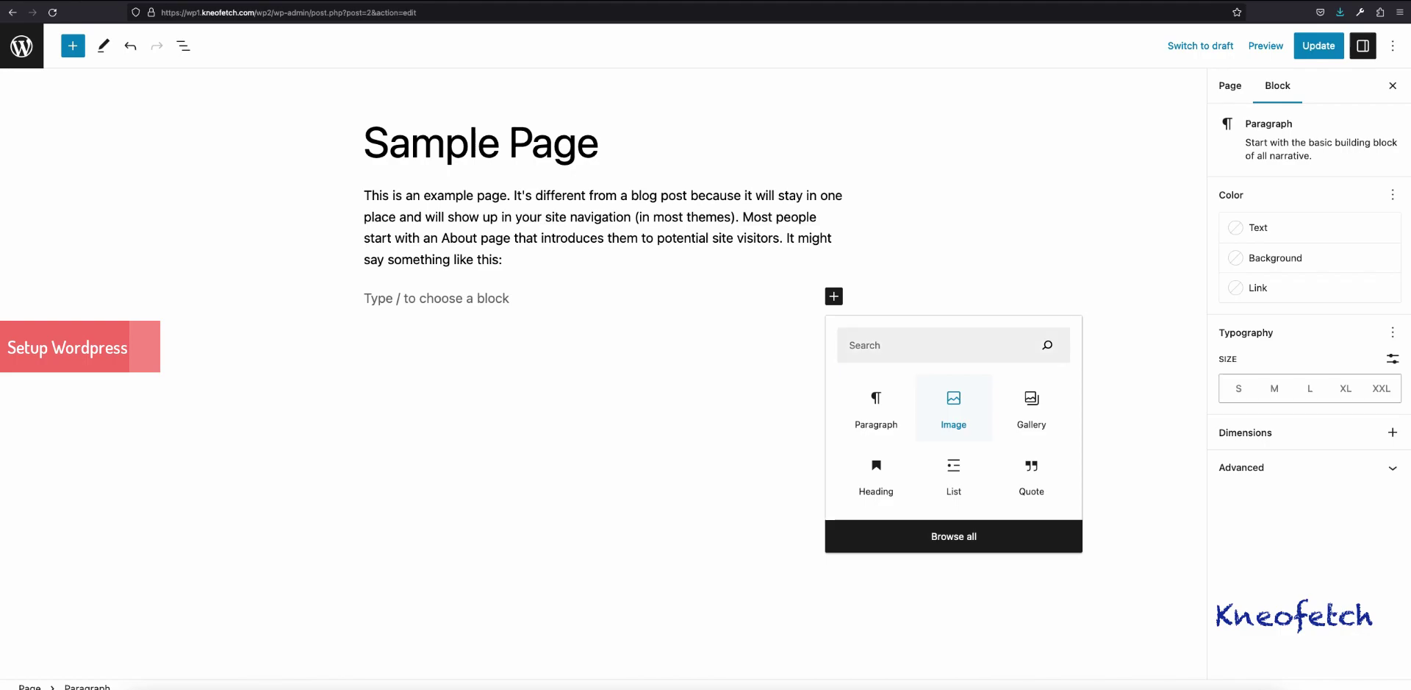
pyautogui.click(953, 408)
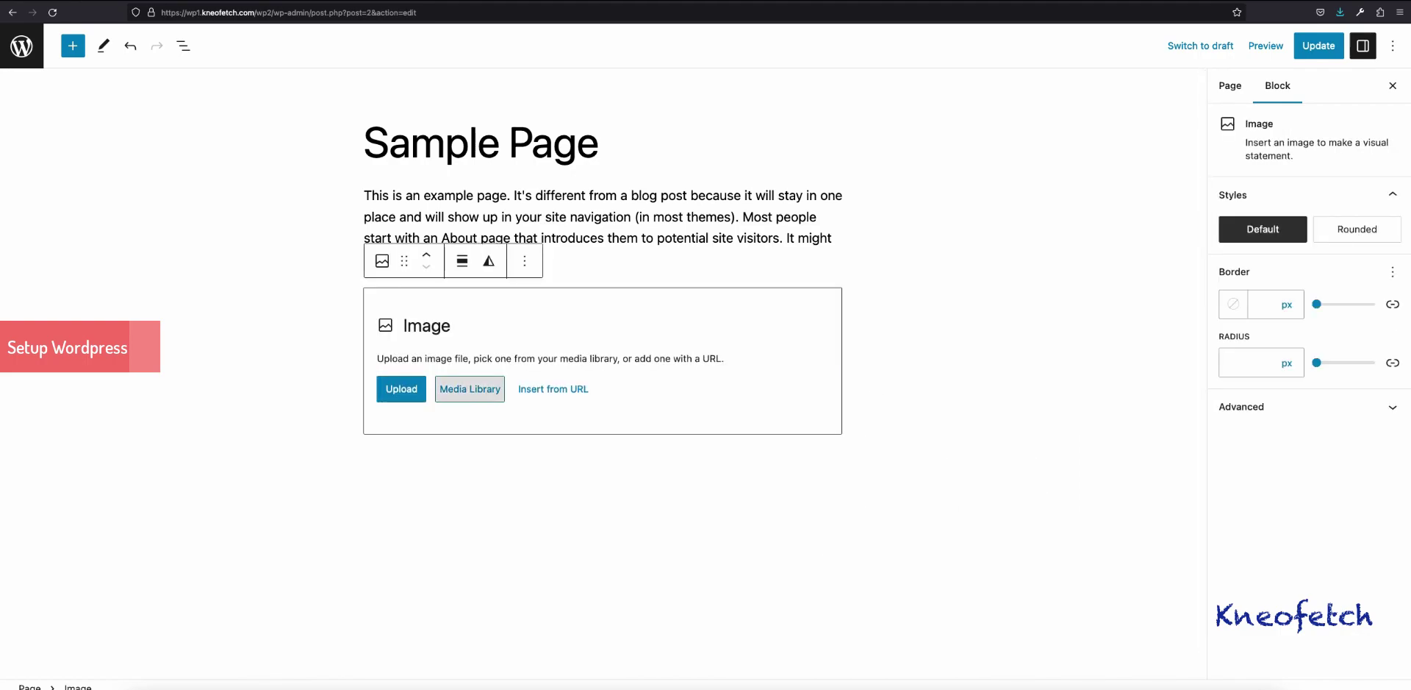
pyautogui.click(470, 388)
pyautogui.click(84, 219)
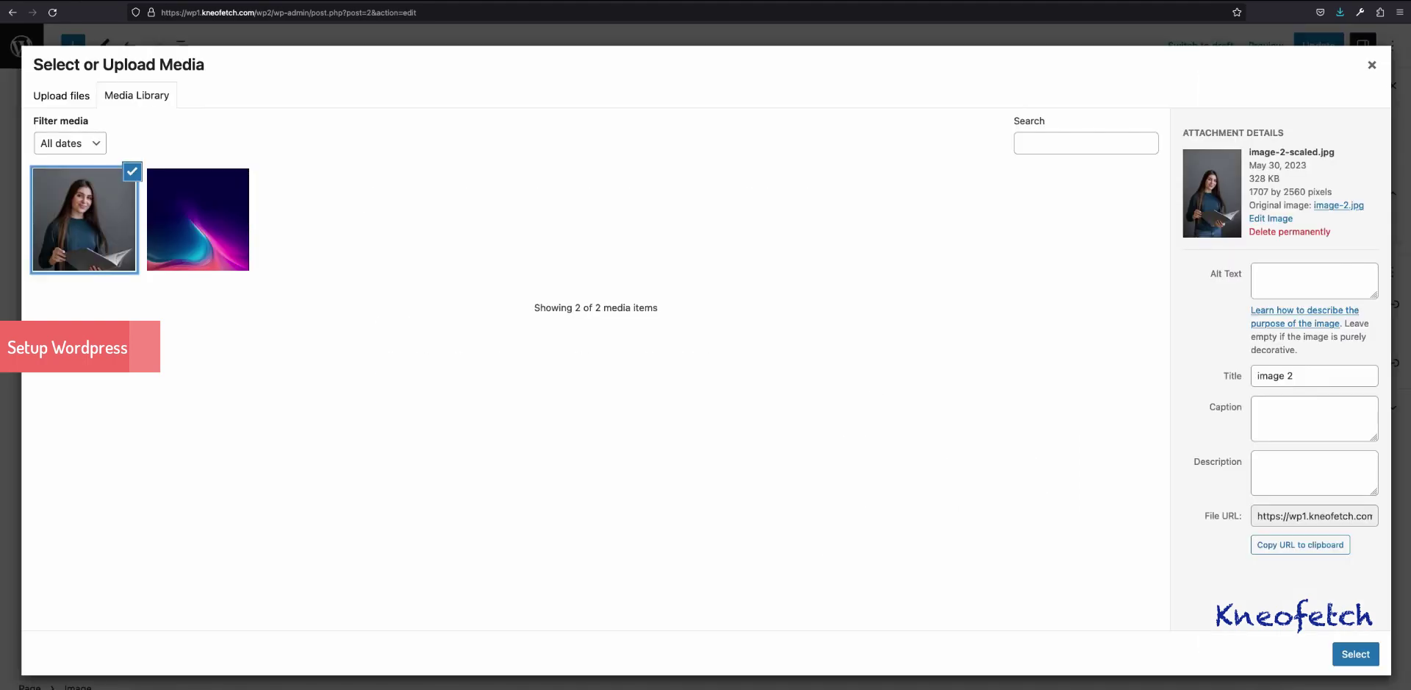
pyautogui.click(1357, 654)
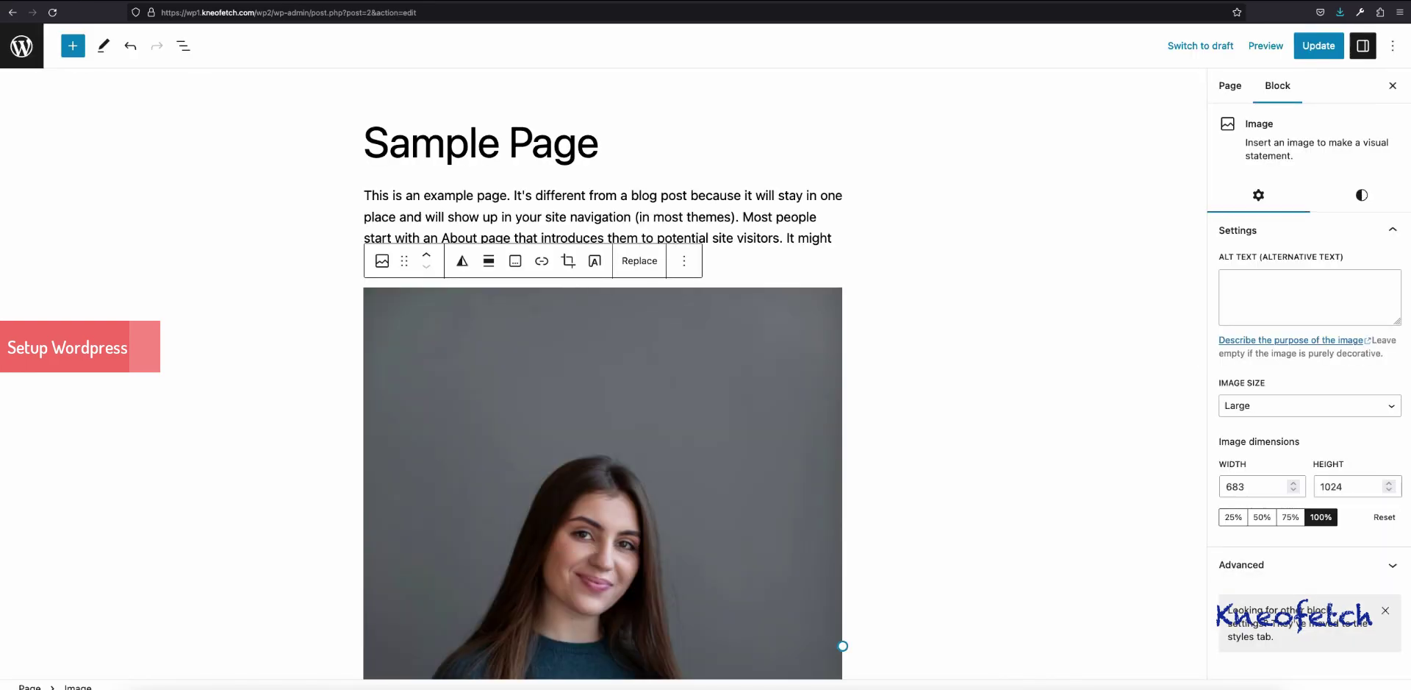
# Step: Give the photo alt text 'works', scale it to 25% (171×256), and save the page
pyautogui.click(1310, 297)
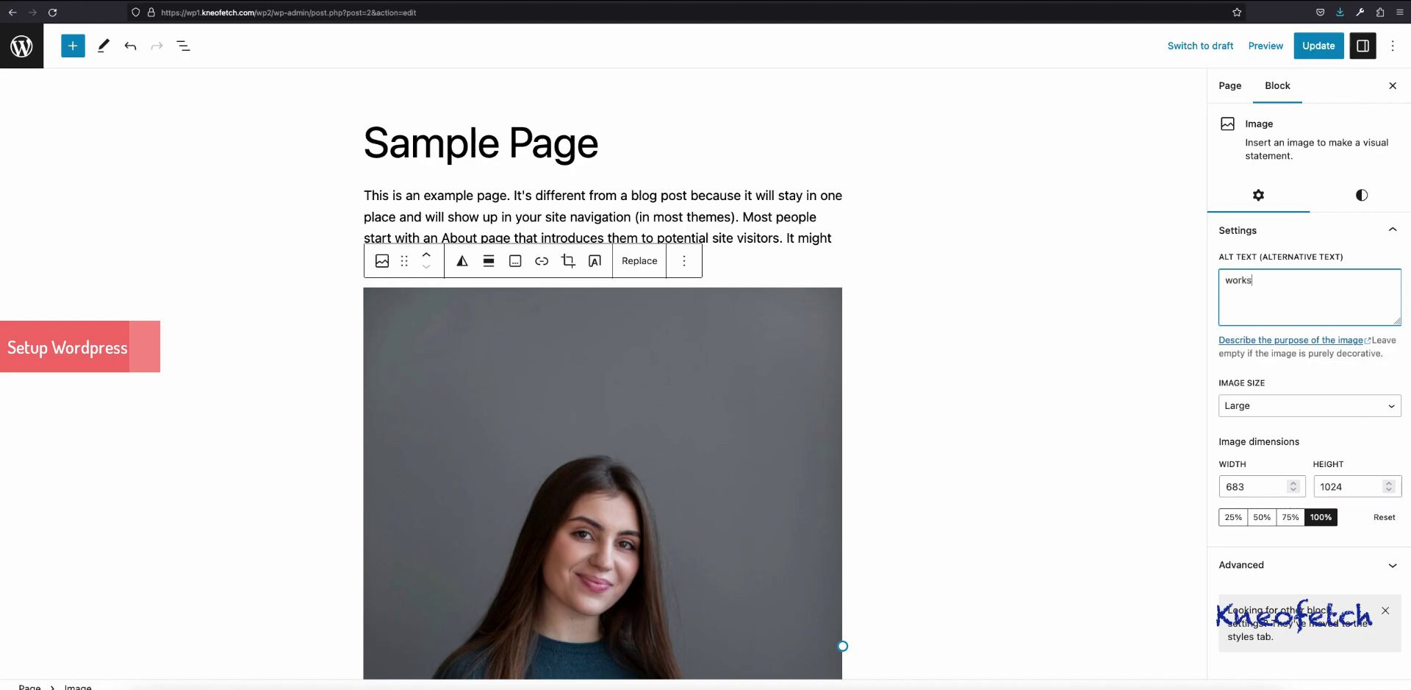
pyautogui.scroll(-3, 602, 383)
pyautogui.press('Tab')
pyautogui.press('Tab')
pyautogui.press('Tab')
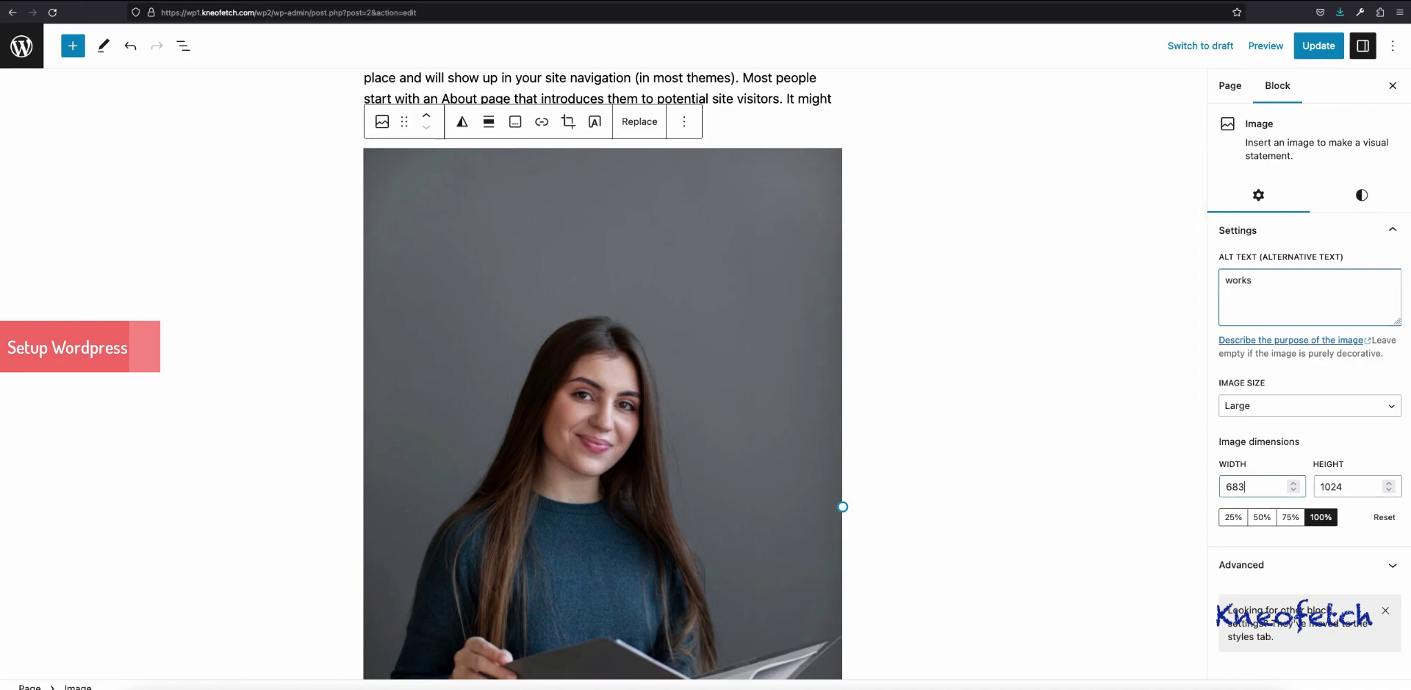
pyautogui.write('200')
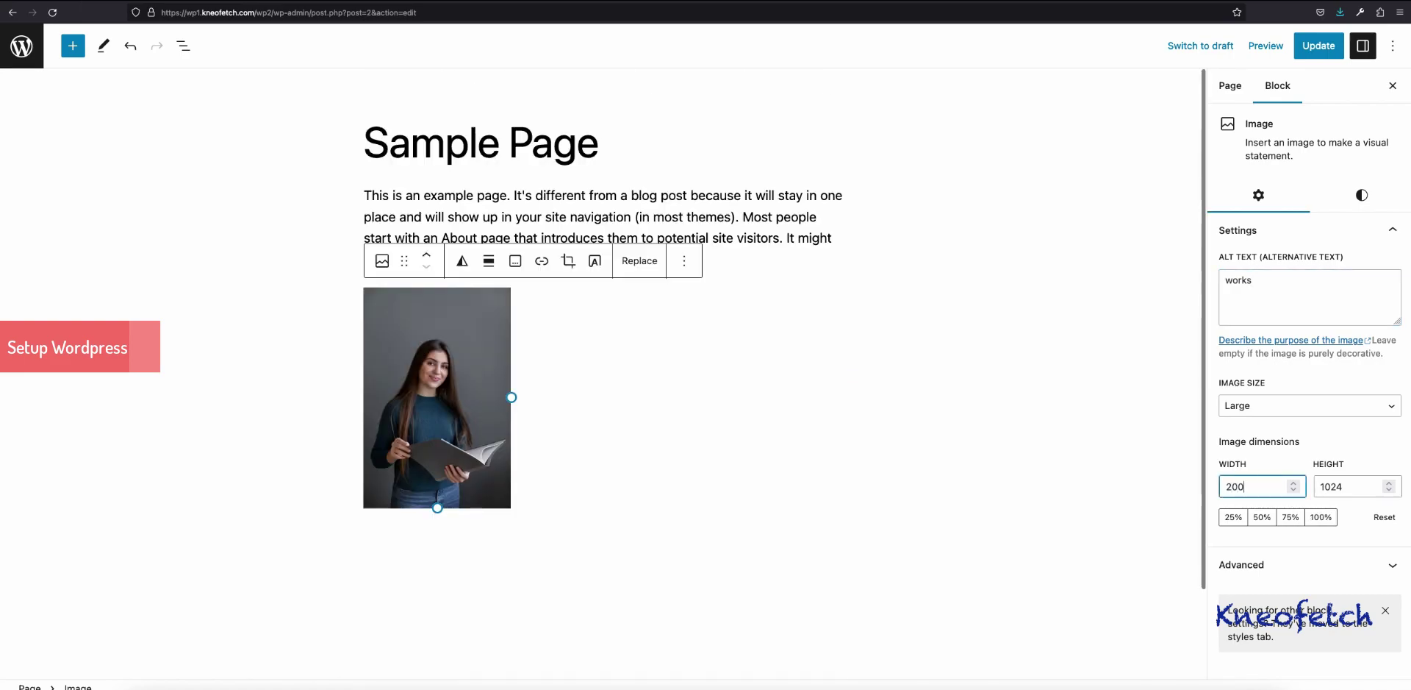
pyautogui.press('Tab')
pyautogui.press('Tab')
pyautogui.press('Return')
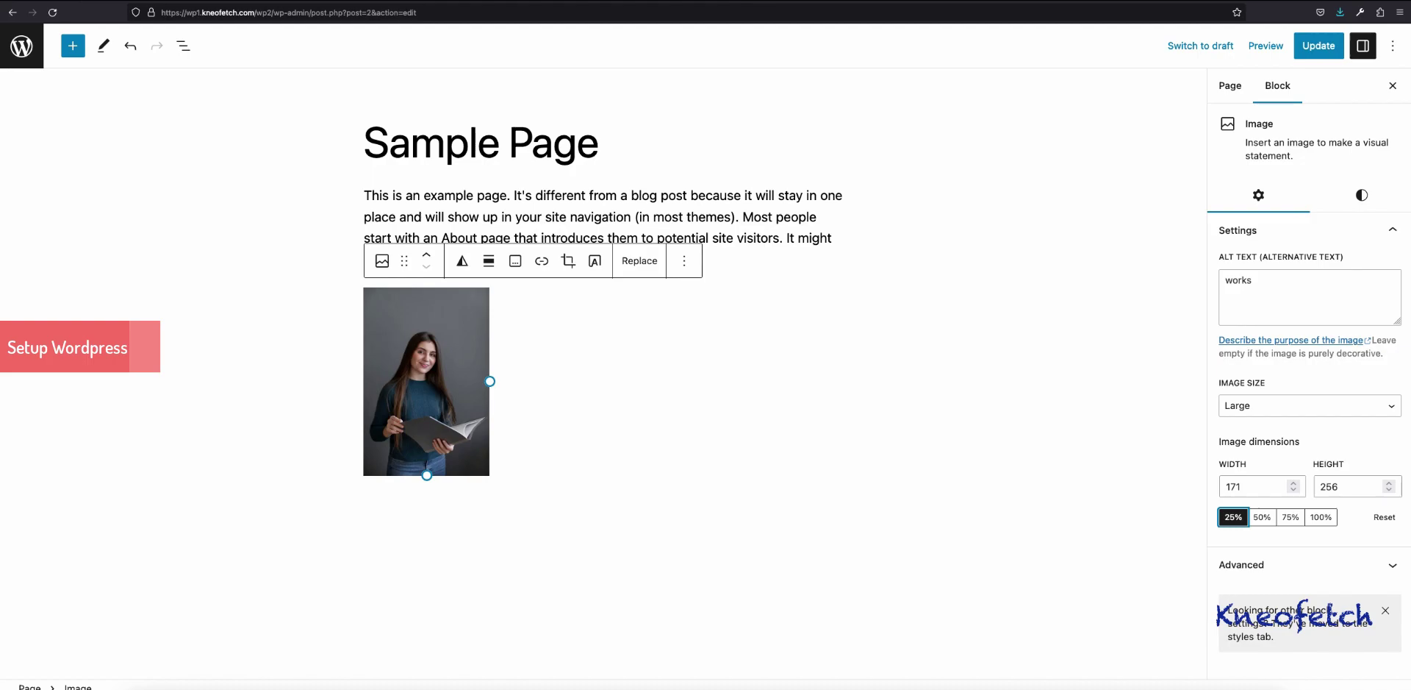
pyautogui.hotkey('ctrl', 's')
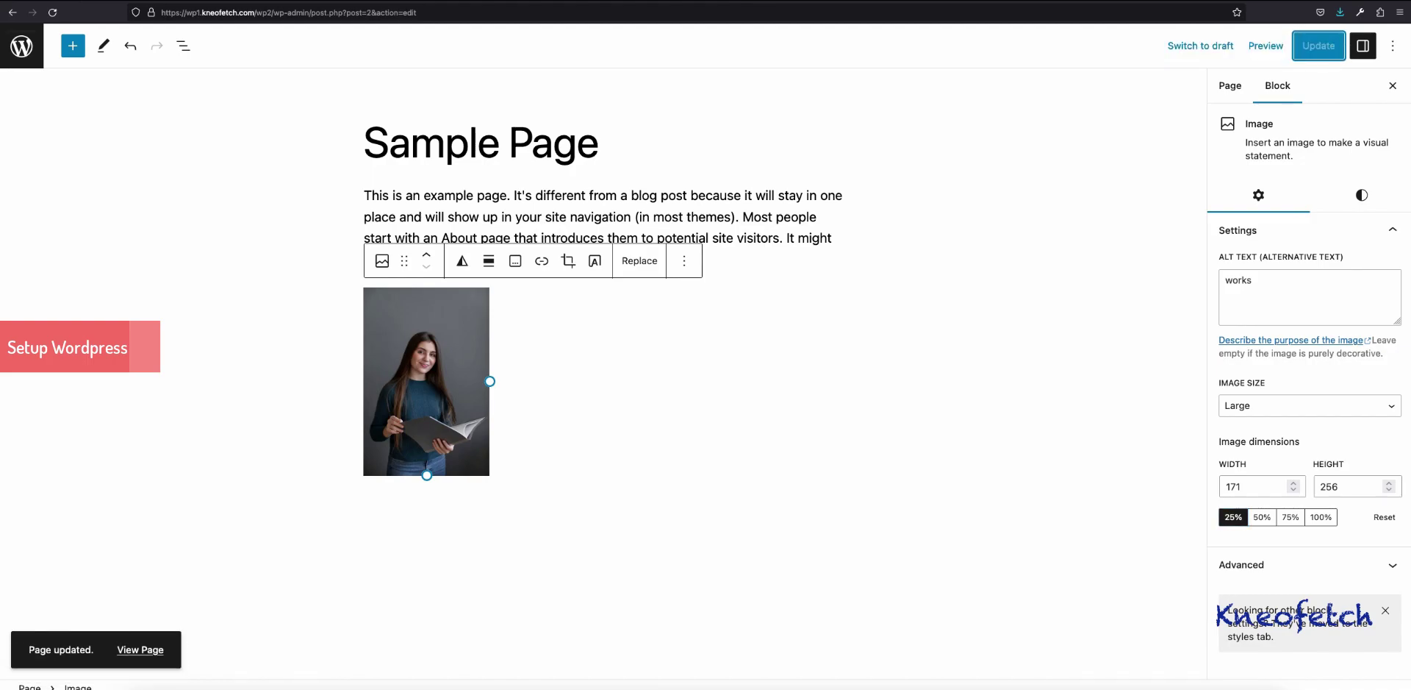
pyautogui.click(21, 45)
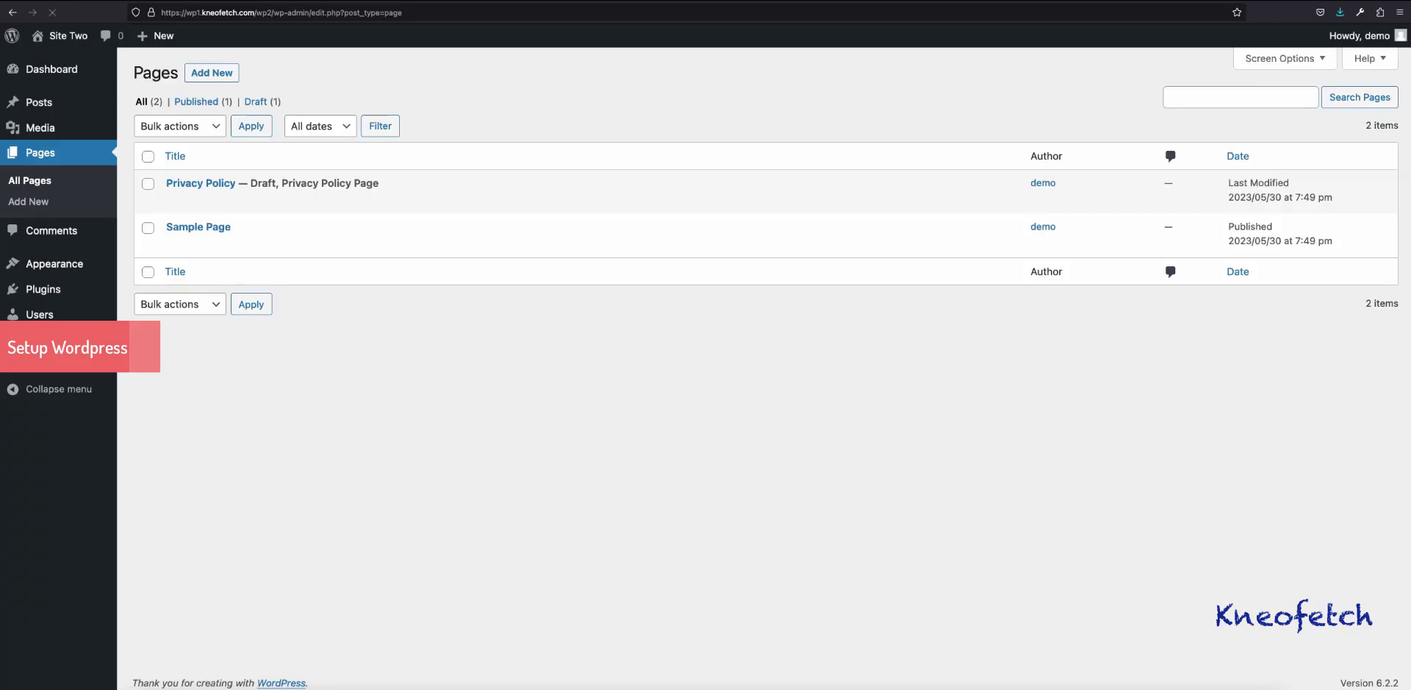
# Step: View the published Sample Page at /wp2/sample-page/ in a new tab, showing the small photo
pyautogui.moveTo(199, 232)
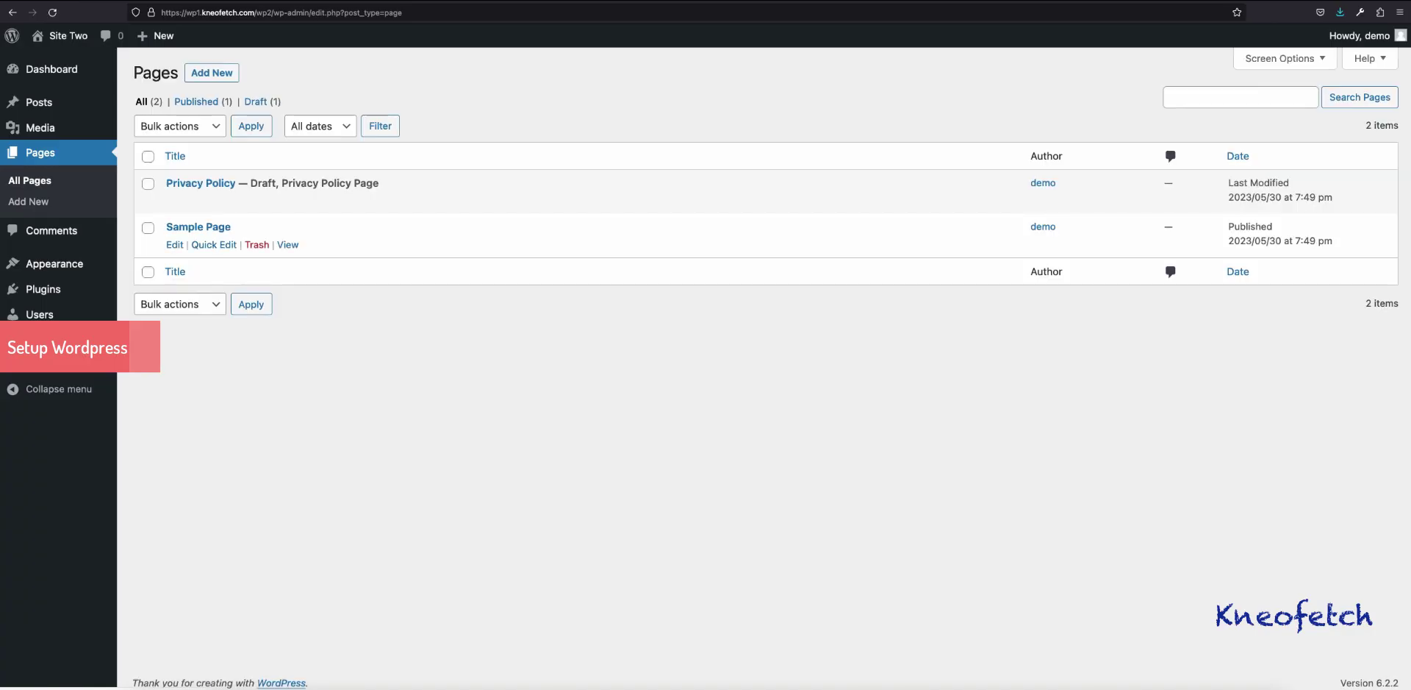
pyautogui.rightClick(287, 245)
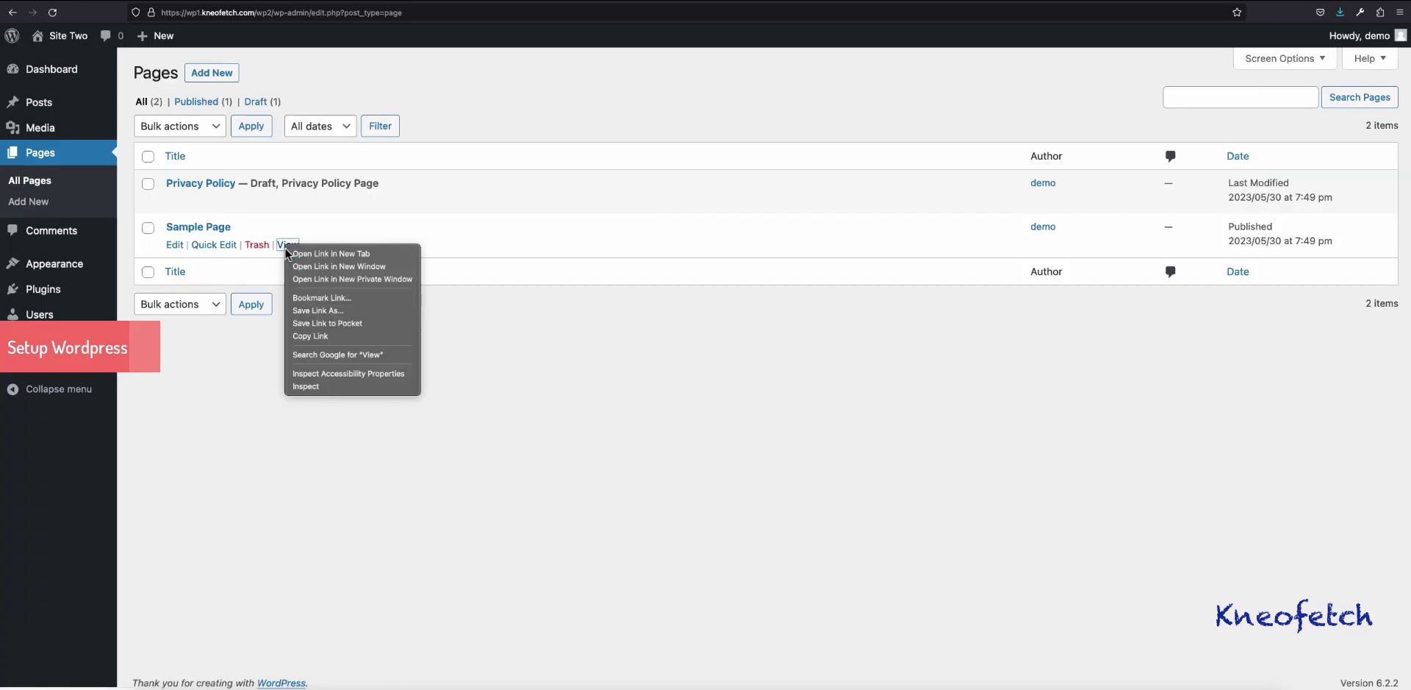
pyautogui.click(331, 253)
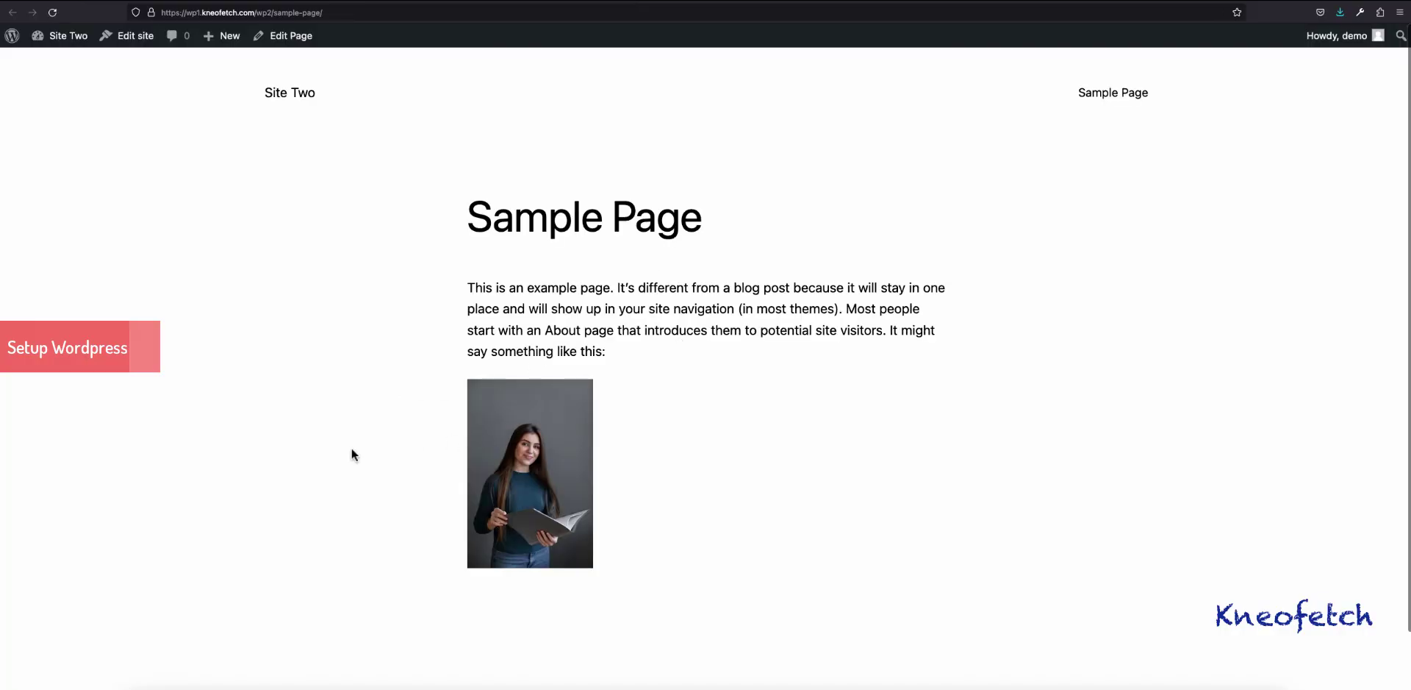
pyautogui.scroll(-2, 714, 397)
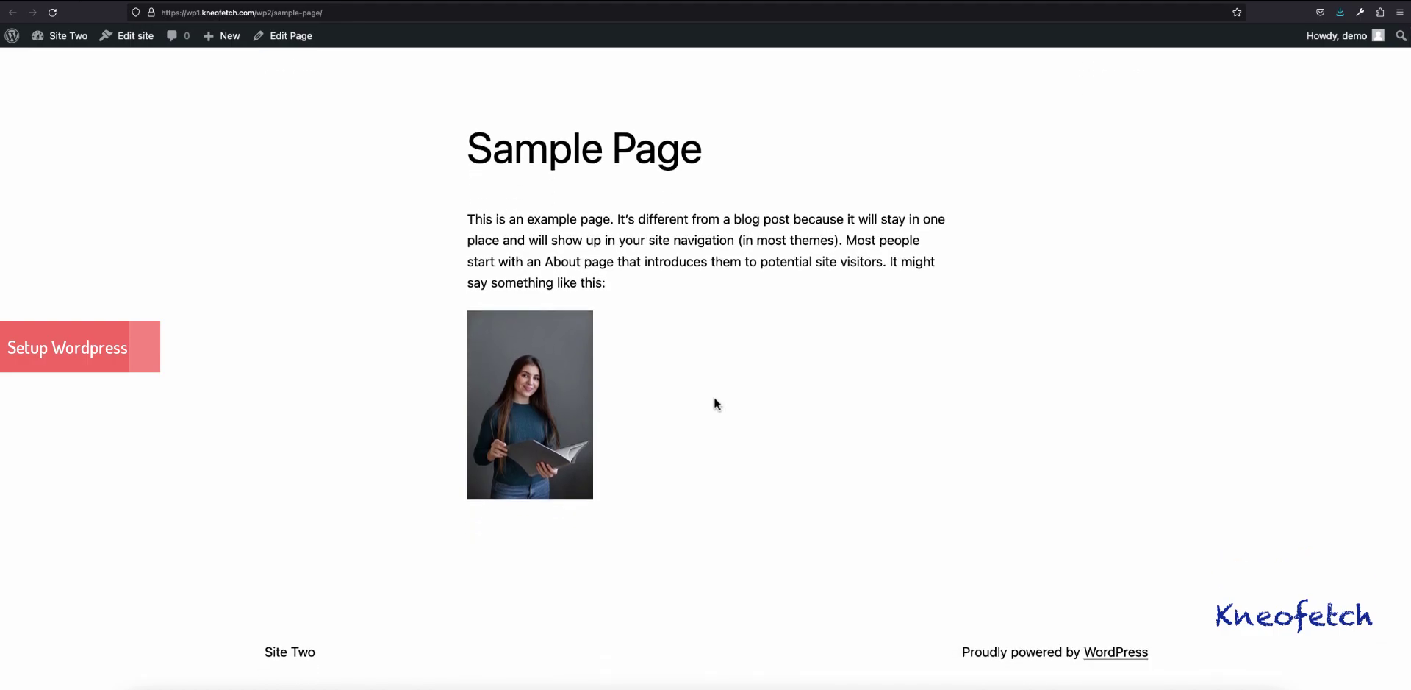